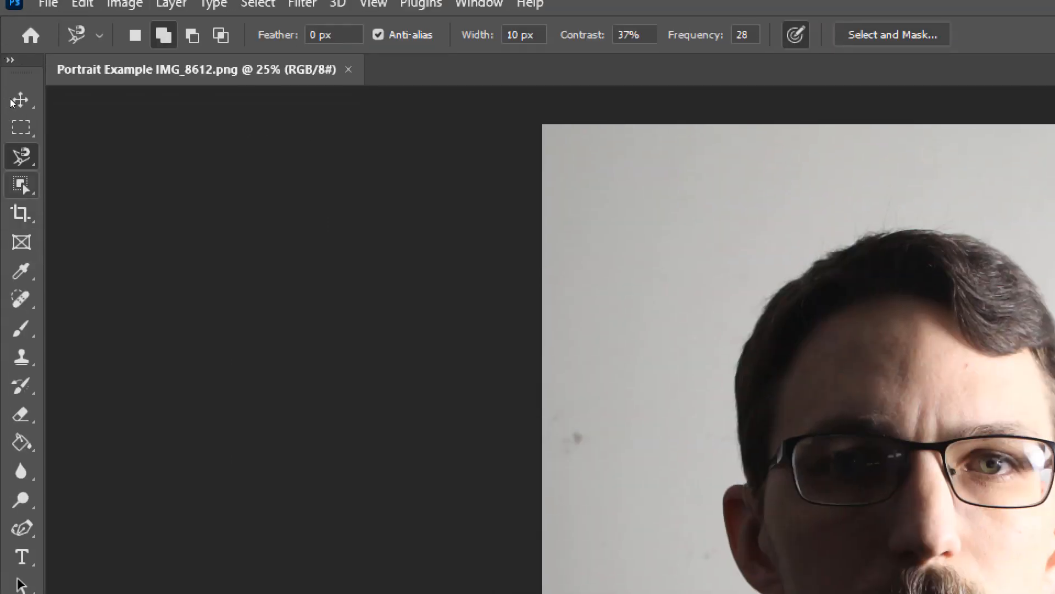
# - Select the man with the Object Selection tool's Select Subject option and mask out the portrait's background
pyautogui.click(21, 184)
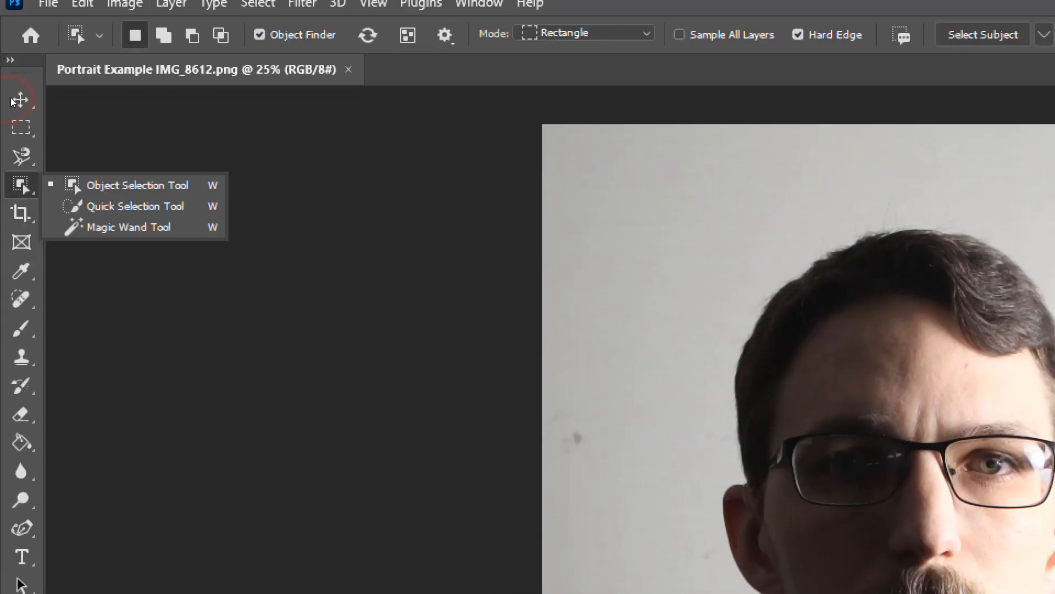
pyautogui.click(68, 101)
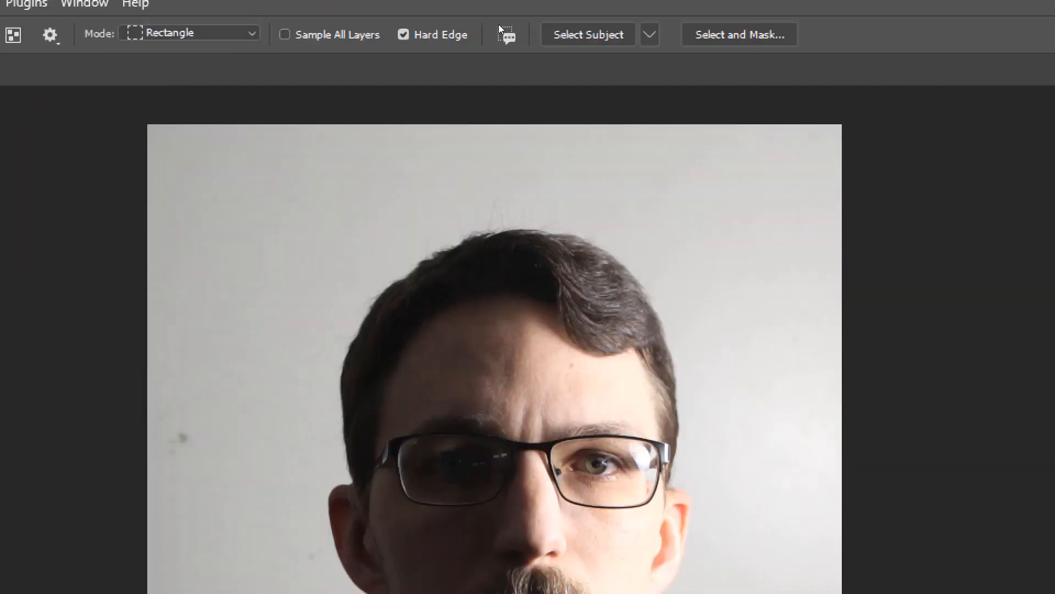
pyautogui.click(588, 34)
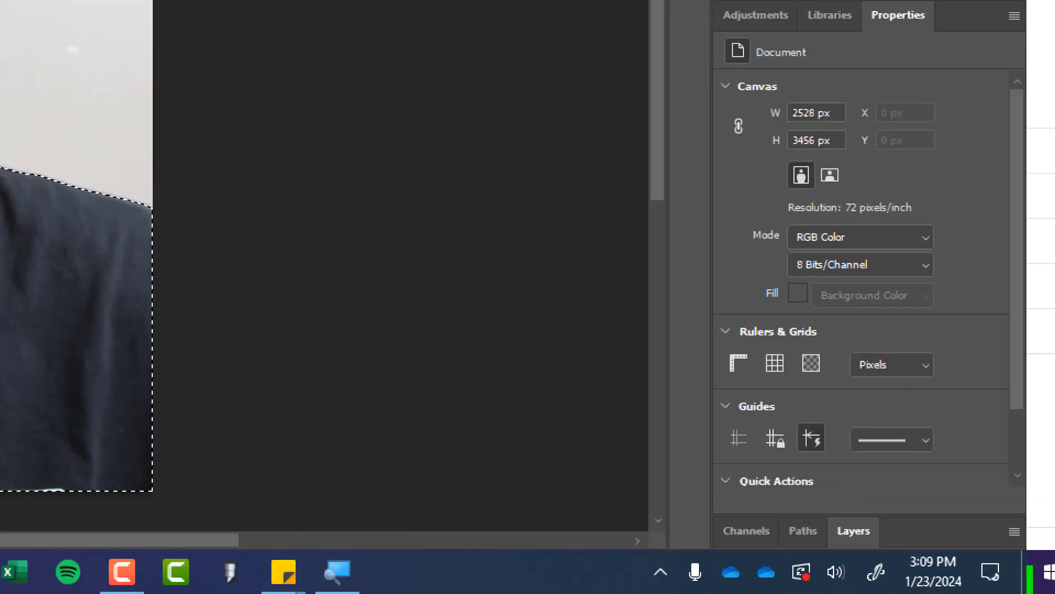
pyautogui.click(974, 562)
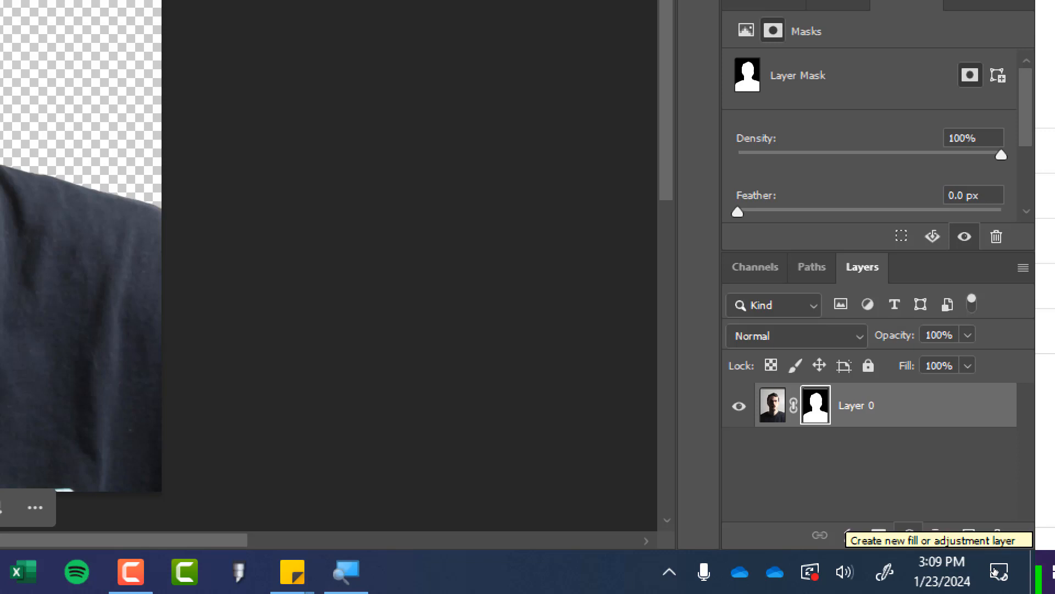
# - Create a Solid Color fill layer above the masked portrait layer
pyautogui.click(909, 536)
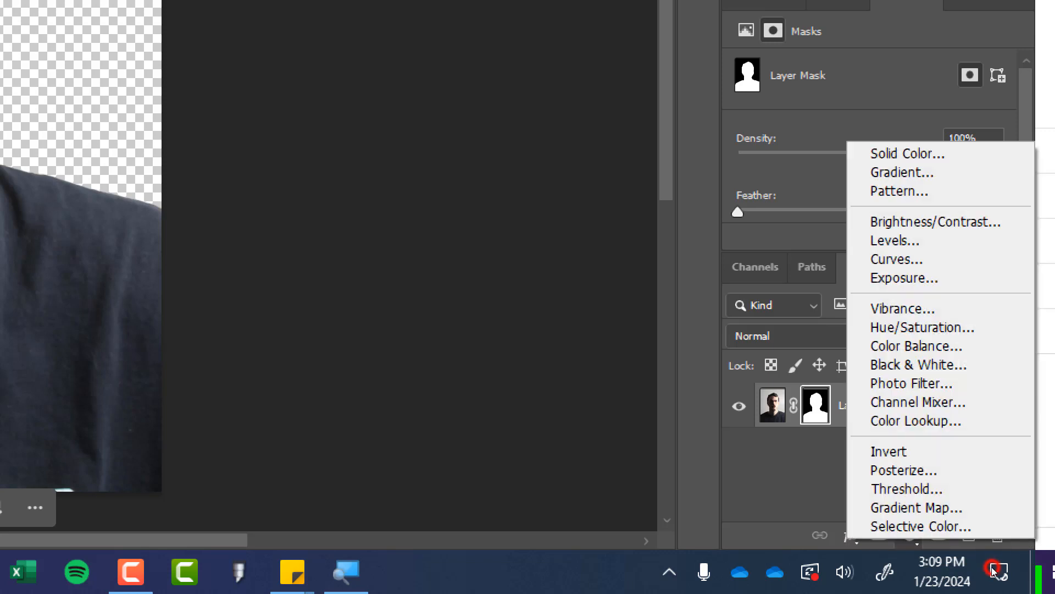
pyautogui.press('Up')
pyautogui.press('Up')
pyautogui.press('Up')
pyautogui.press('Up')
pyautogui.press('Up')
pyautogui.press('Up')
pyautogui.press('Up')
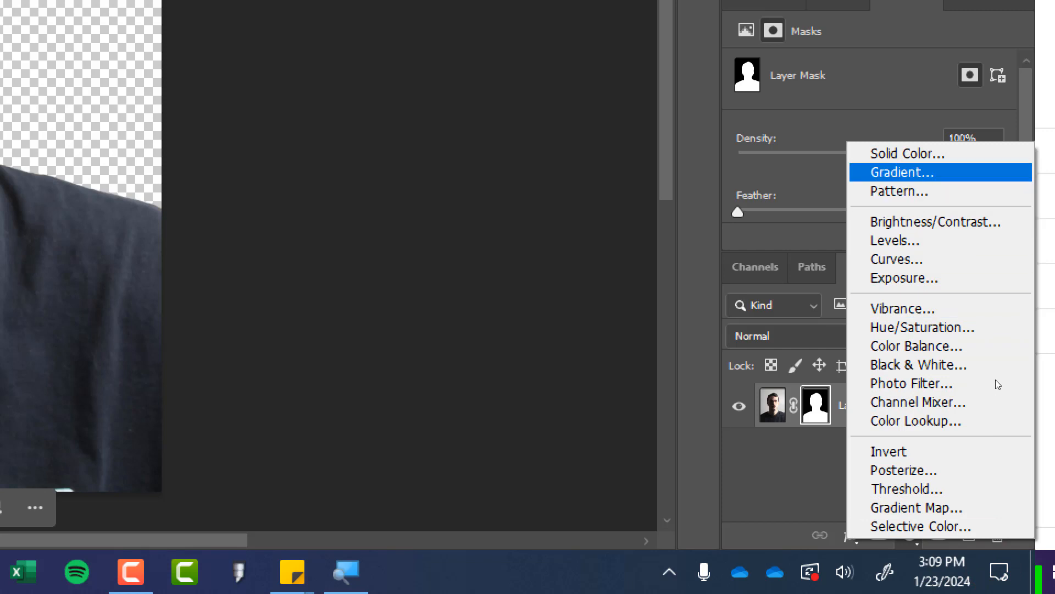
pyautogui.click(1001, 375)
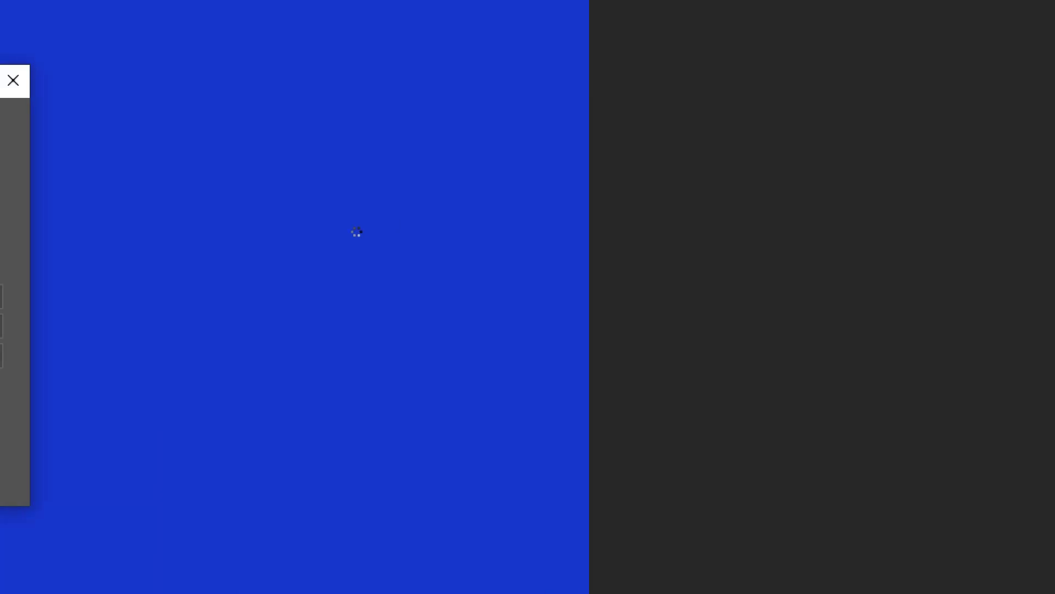
# - Set the fill color to near-white fefefe and place the fill layer beneath the portrait layer
pyautogui.moveTo(275, 250); pyautogui.dragTo(648, 279)
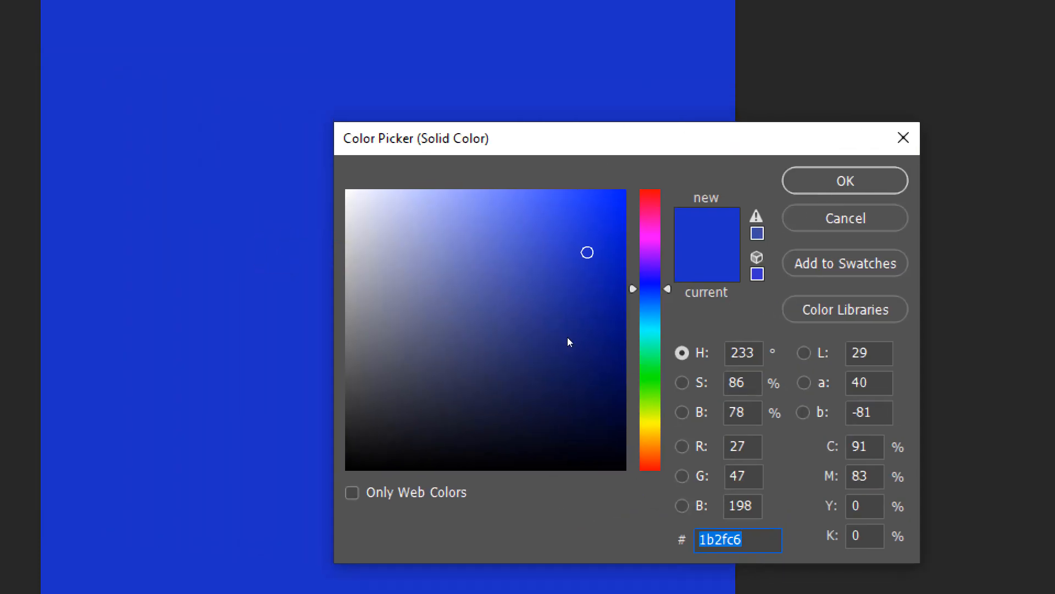
pyautogui.moveTo(536, 329); pyautogui.dragTo(346, 191)
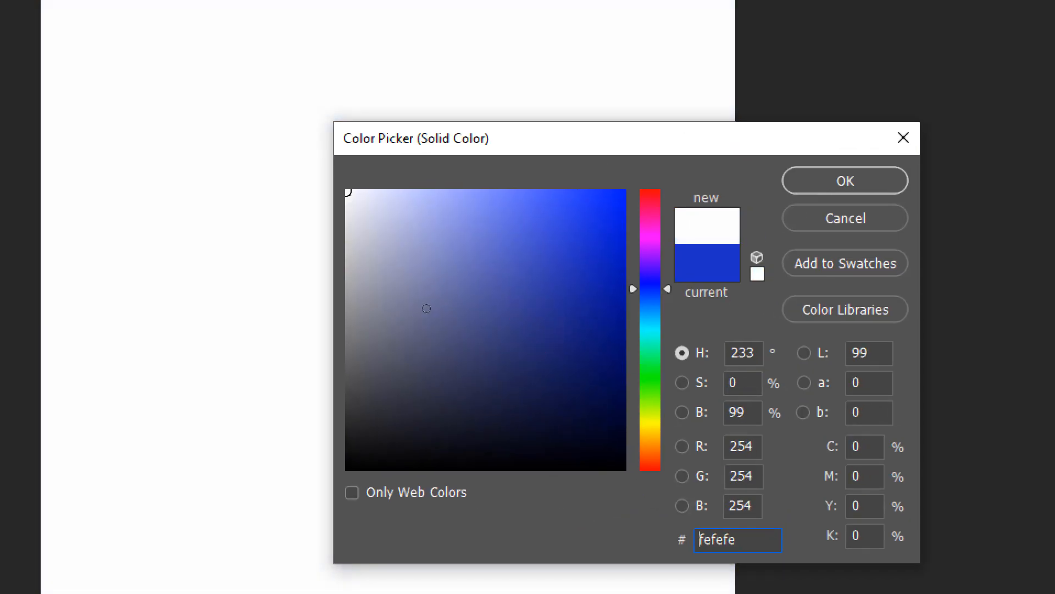
pyautogui.press('Return')
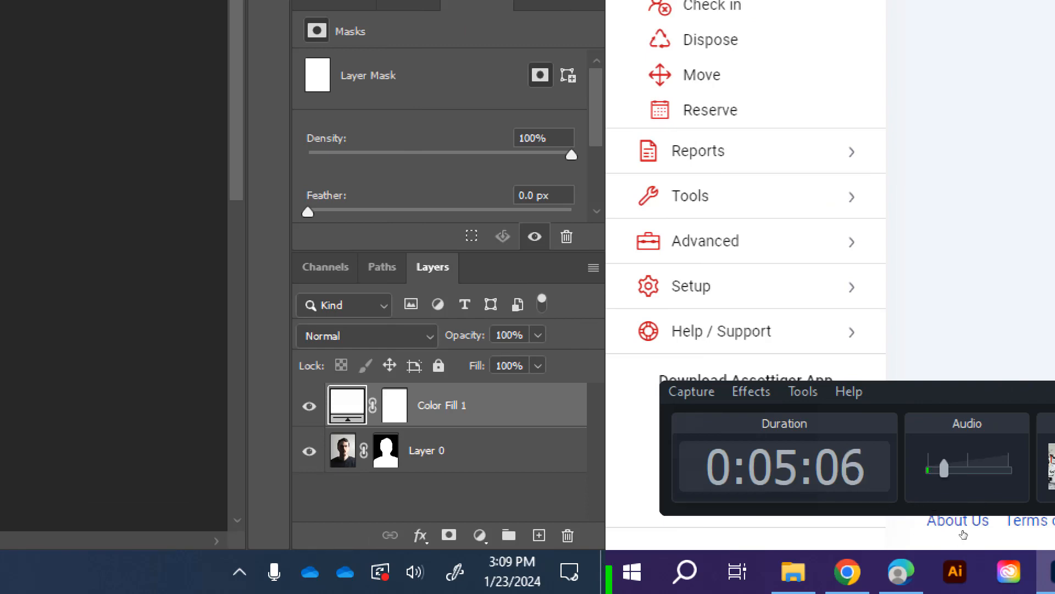
pyautogui.moveTo(1005, 497); pyautogui.dragTo(1004, 525)
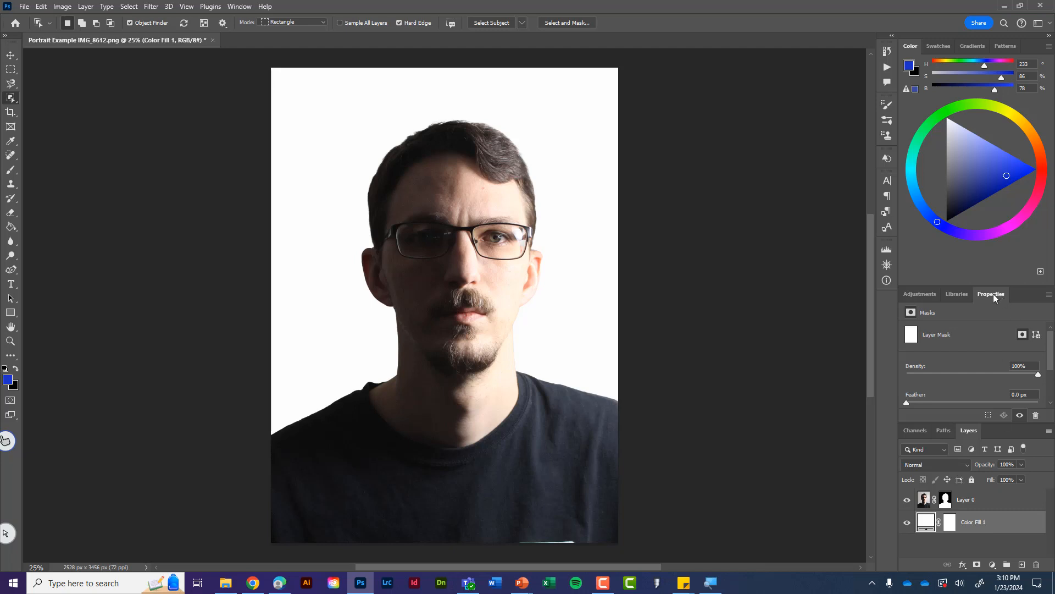
pyautogui.moveTo(992, 285); pyautogui.dragTo(992, 205)
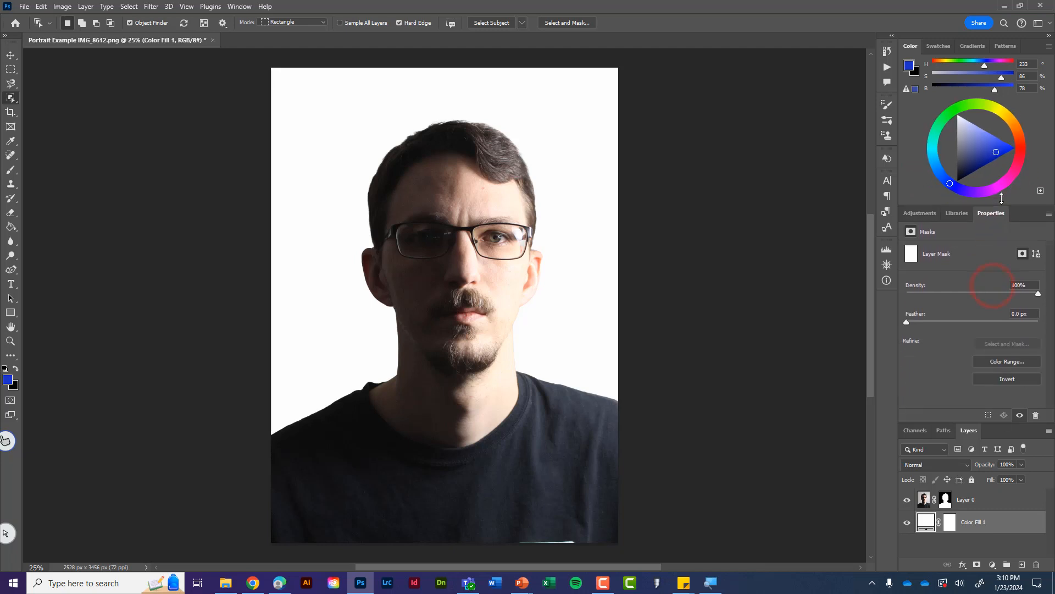
# - Start a new guide layout and set its top, left, bottom and right margins to 80 px
pyautogui.click(181, 7)
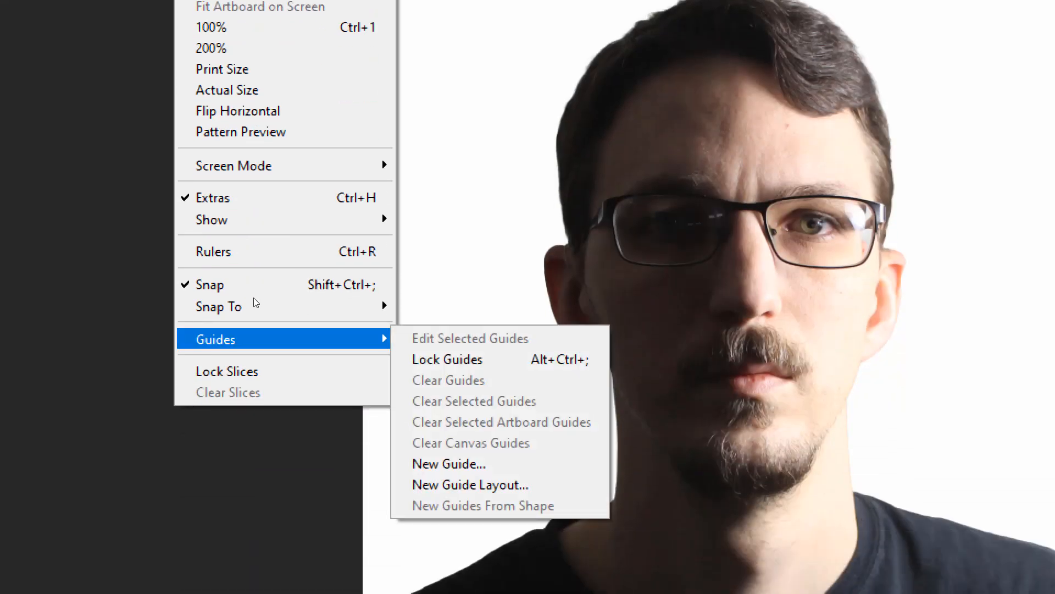
pyautogui.press('Down')
pyautogui.press('Down')
pyautogui.press('Down')
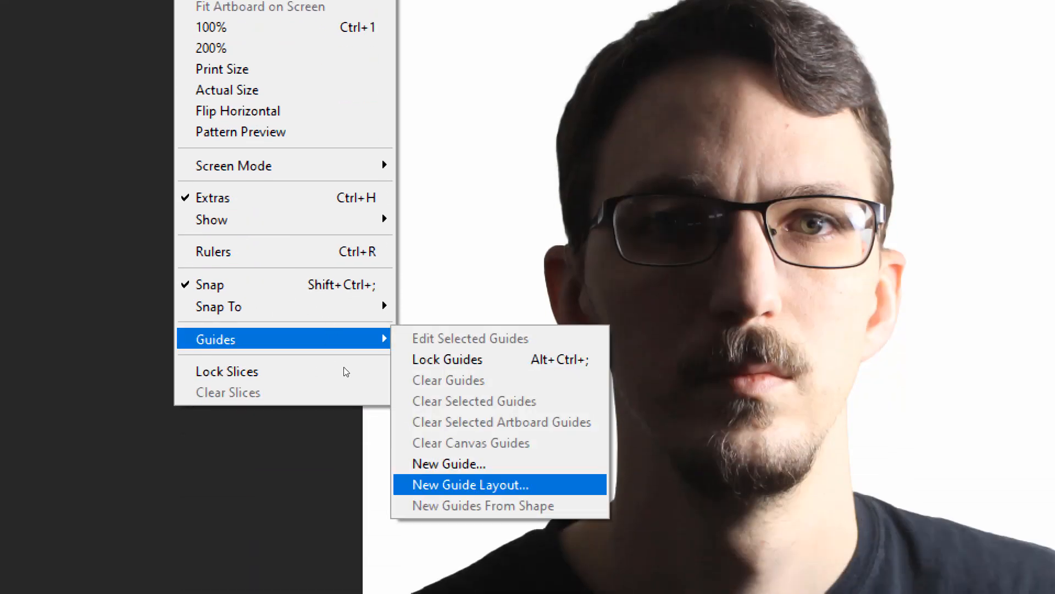
pyautogui.press('Return')
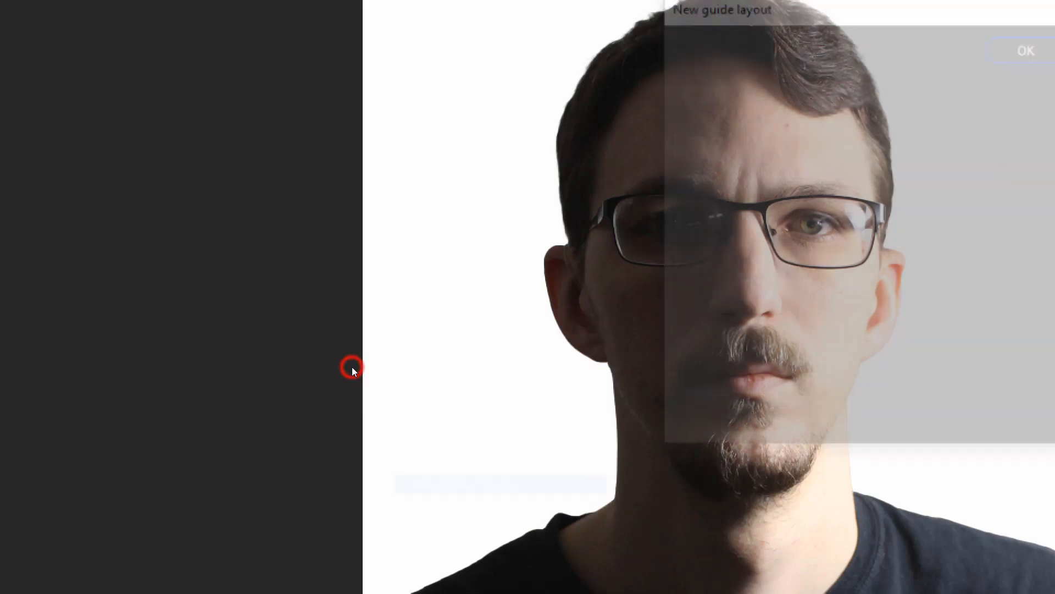
pyautogui.moveTo(526, 132); pyautogui.dragTo(551, 149)
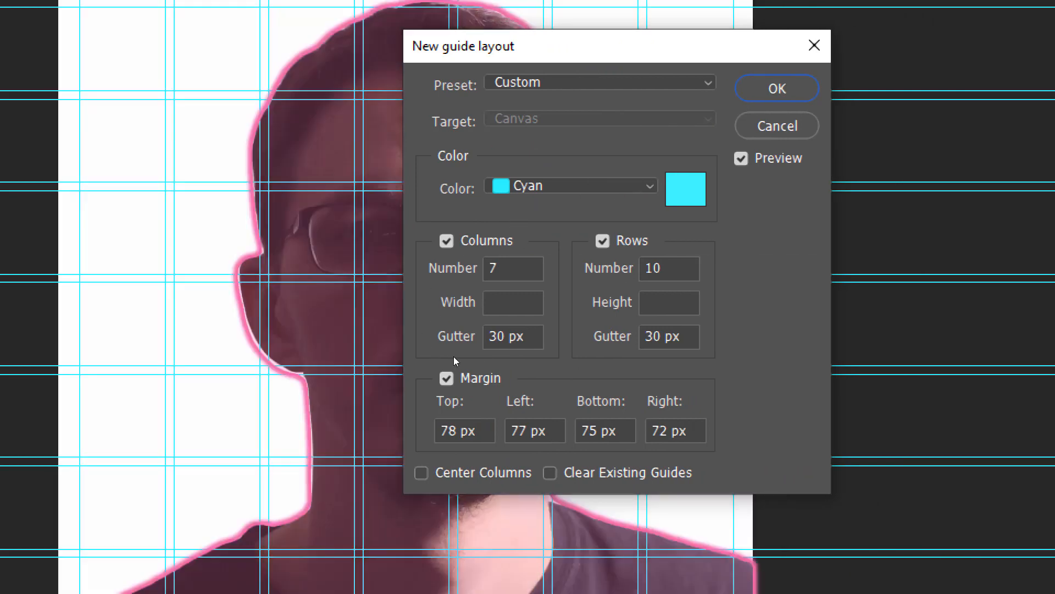
pyautogui.moveTo(484, 430); pyautogui.dragTo(462, 431)
pyautogui.moveTo(462, 334); pyautogui.dragTo(450, 332)
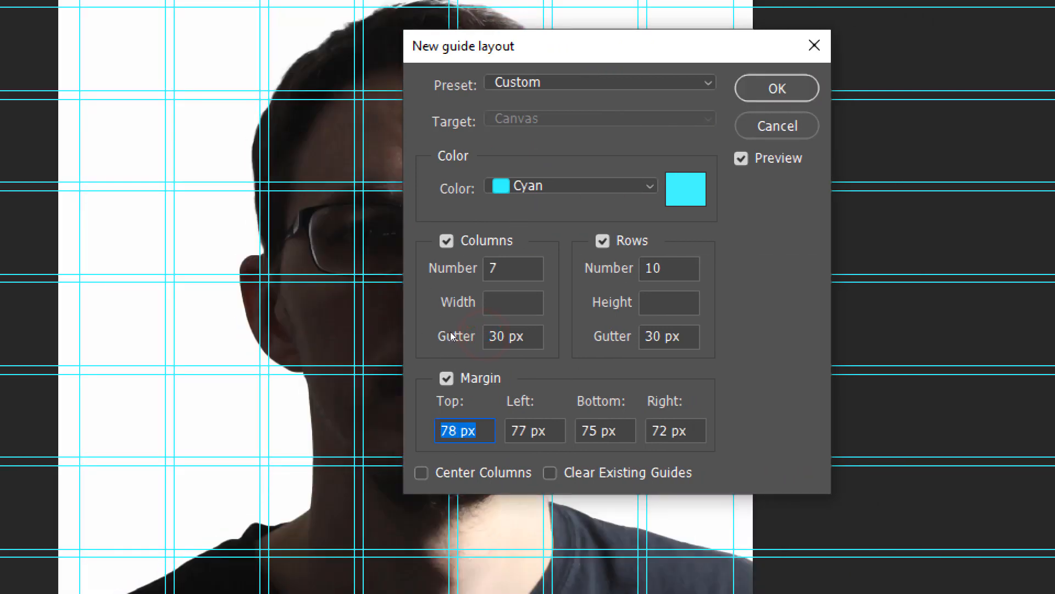
pyautogui.write('80')
pyautogui.click(519, 431)
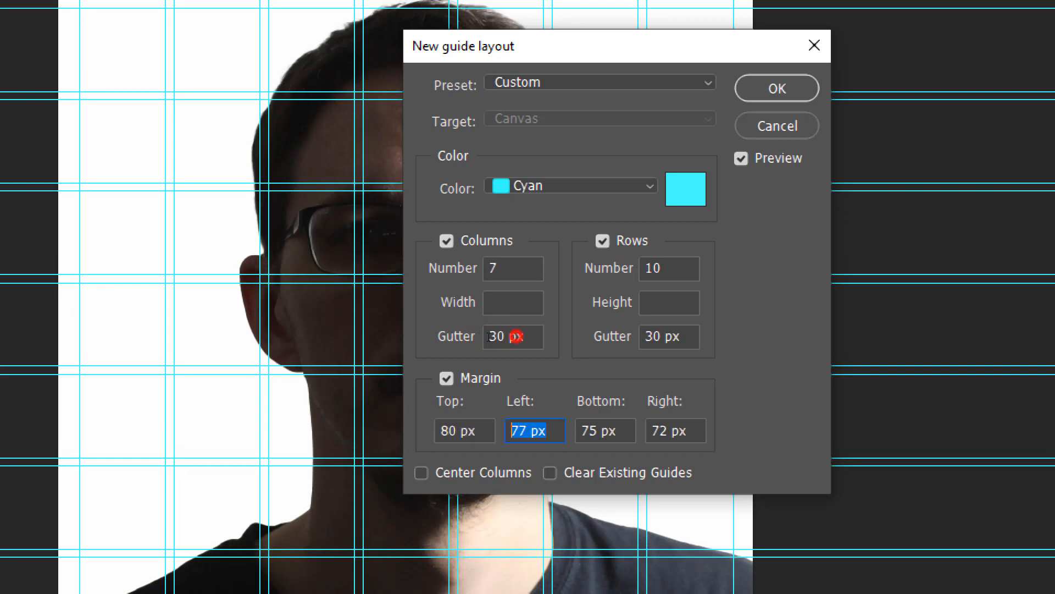
pyautogui.write('80')
pyautogui.press('Tab')
pyautogui.write('80')
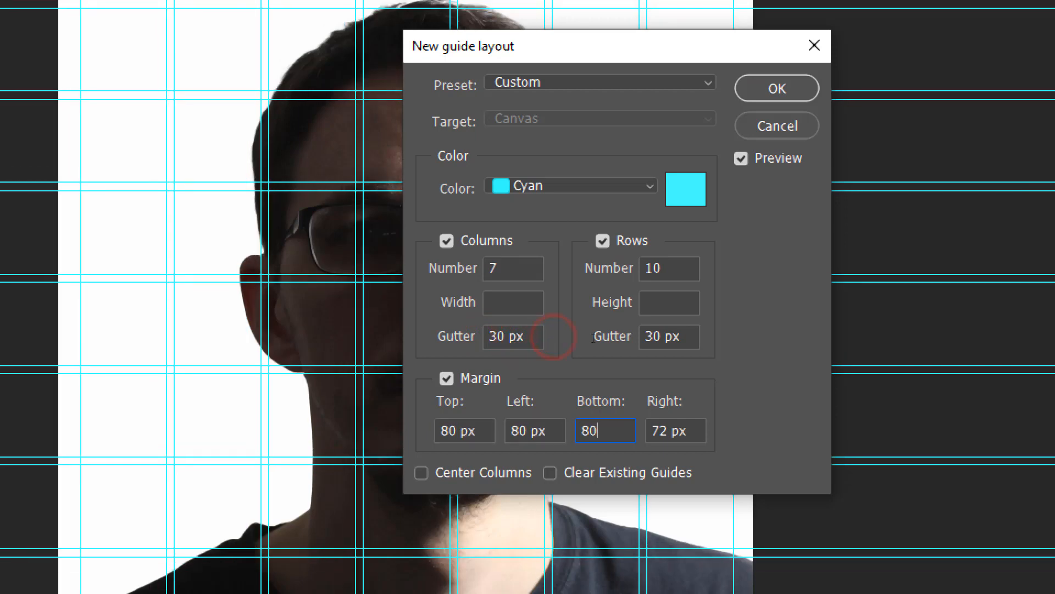
pyautogui.press('Tab')
pyautogui.write('80')
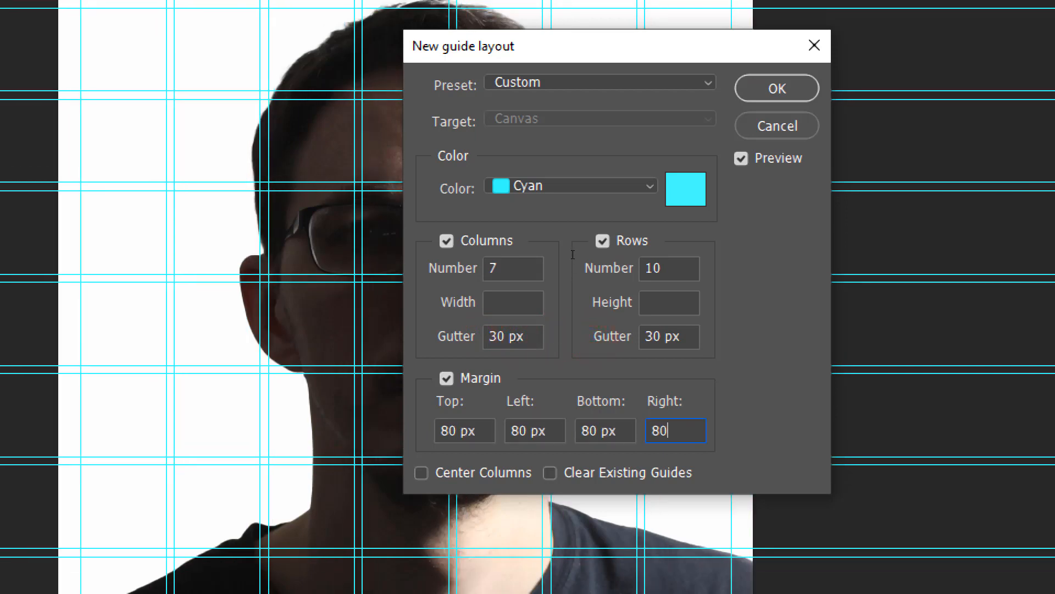
# - Try 11 rows in the guide layout and return the number of rows to 10
pyautogui.click(660, 268)
pyautogui.press('Up')
pyautogui.press('Up')
pyautogui.press('Down')
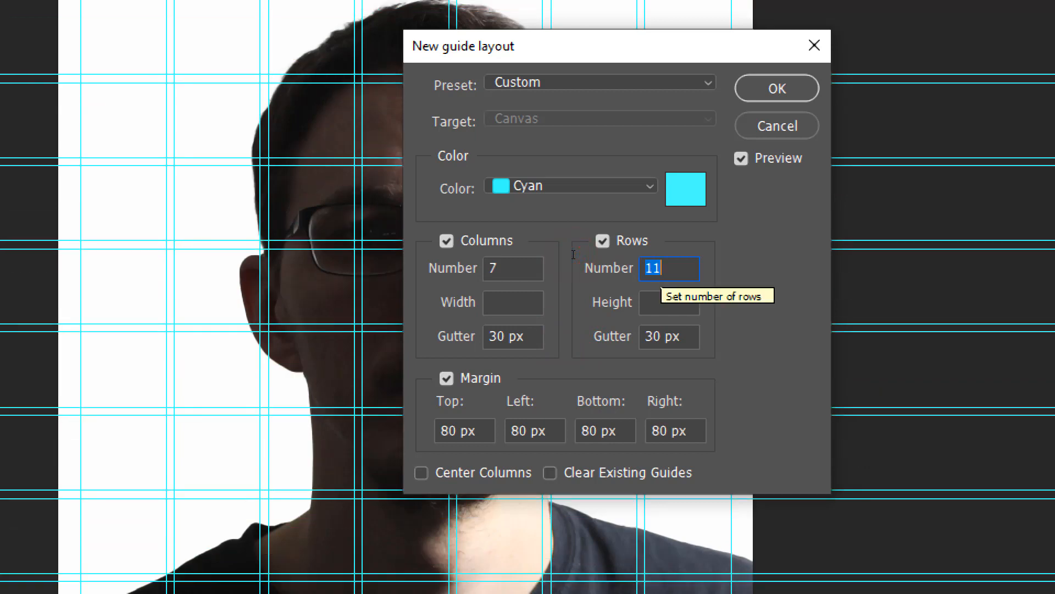
pyautogui.press('Down')
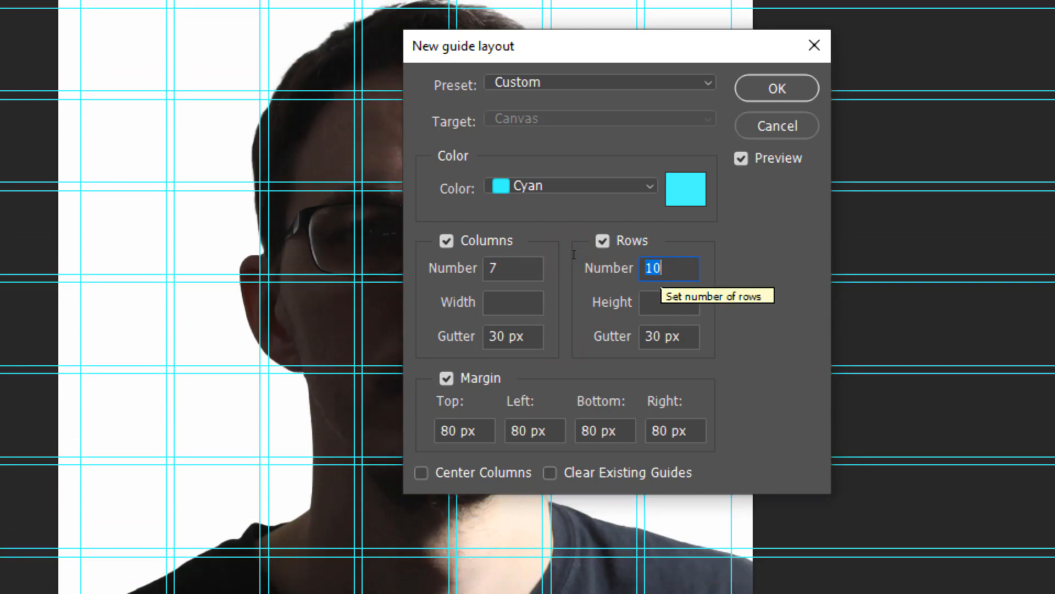
# - Set the guide layout to 8 columns with 40 px column and row gutters, and create the guides
pyautogui.click(497, 268)
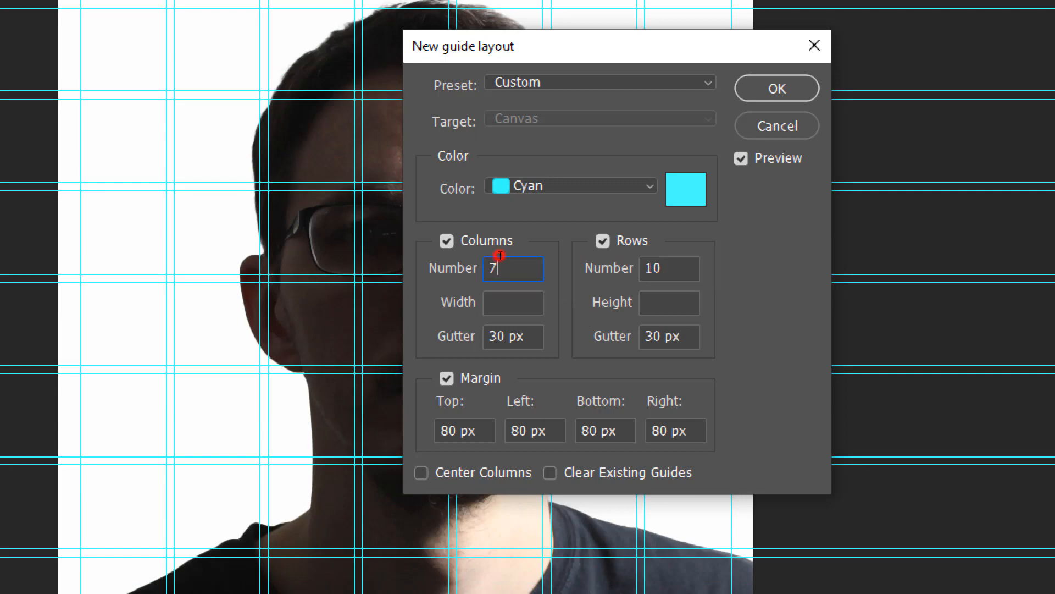
pyautogui.press('Up')
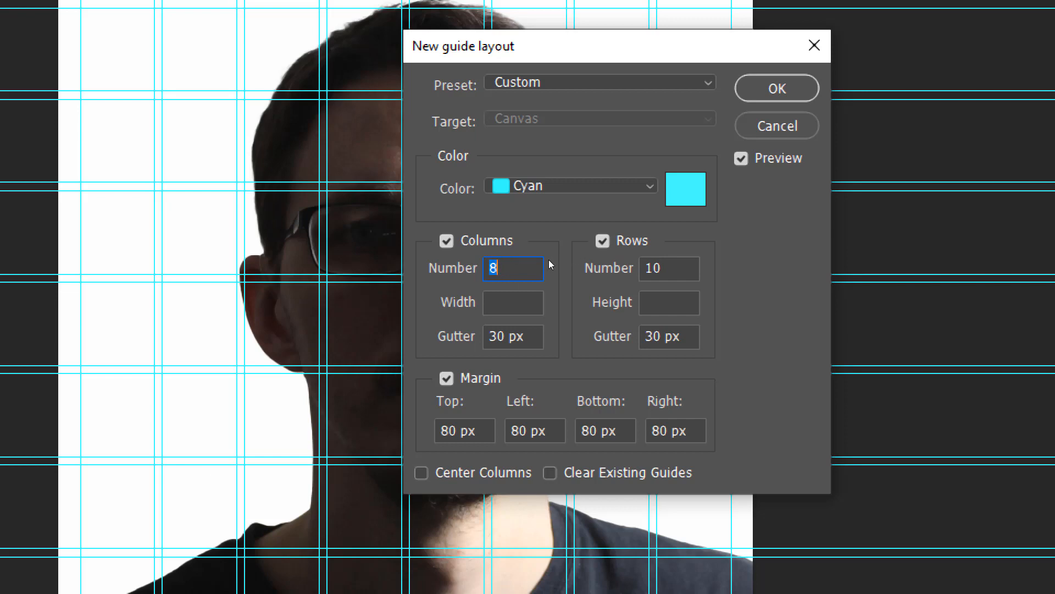
pyautogui.click(510, 291)
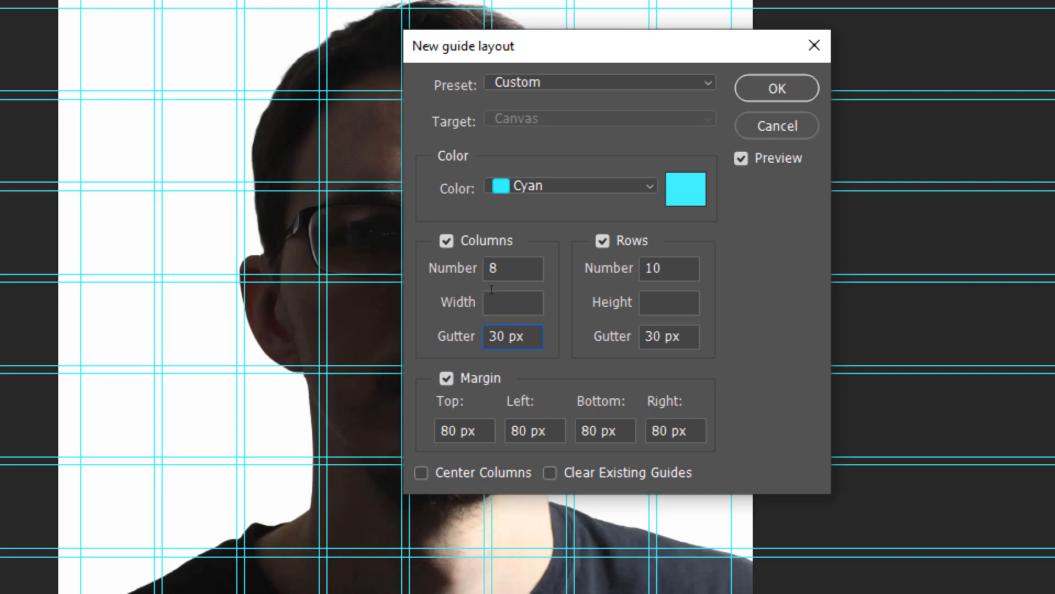
pyautogui.moveTo(491, 290); pyautogui.dragTo(486, 289)
pyautogui.write('4')
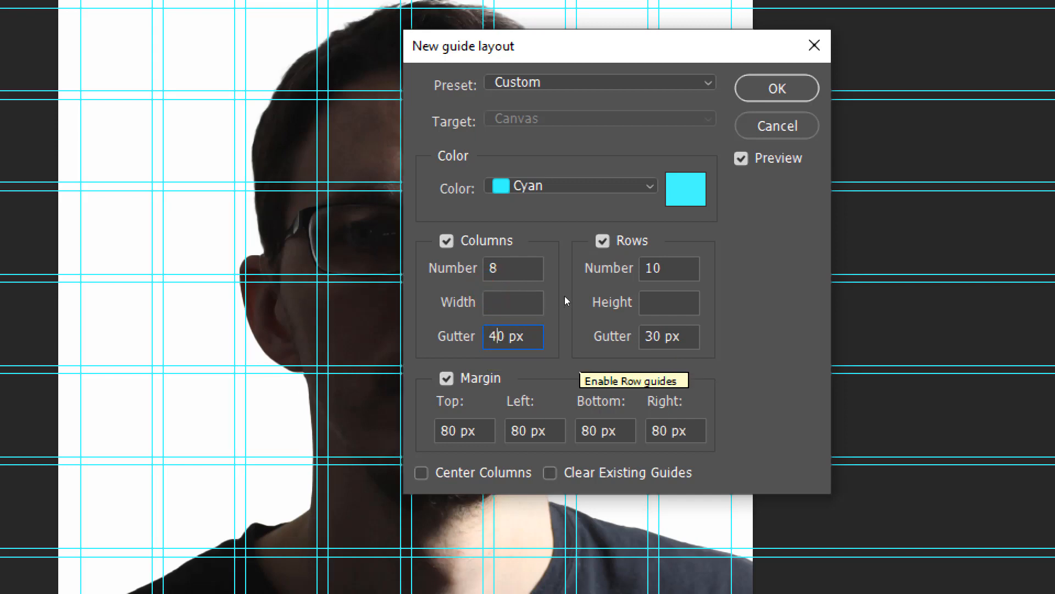
pyautogui.moveTo(569, 289); pyautogui.dragTo(564, 289)
pyautogui.write('4')
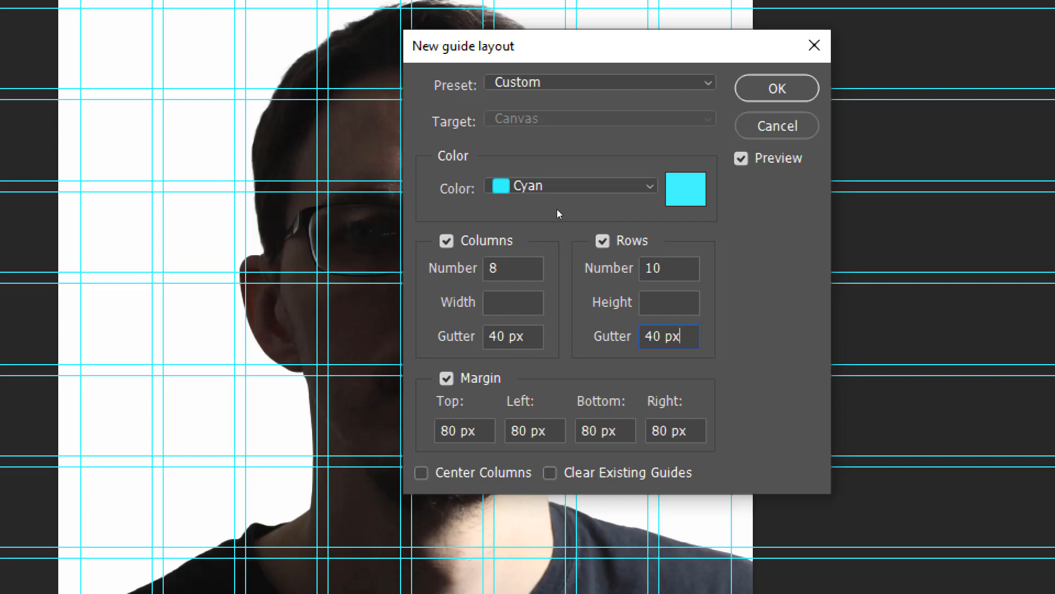
pyautogui.press('Return')
pyautogui.click(622, 166)
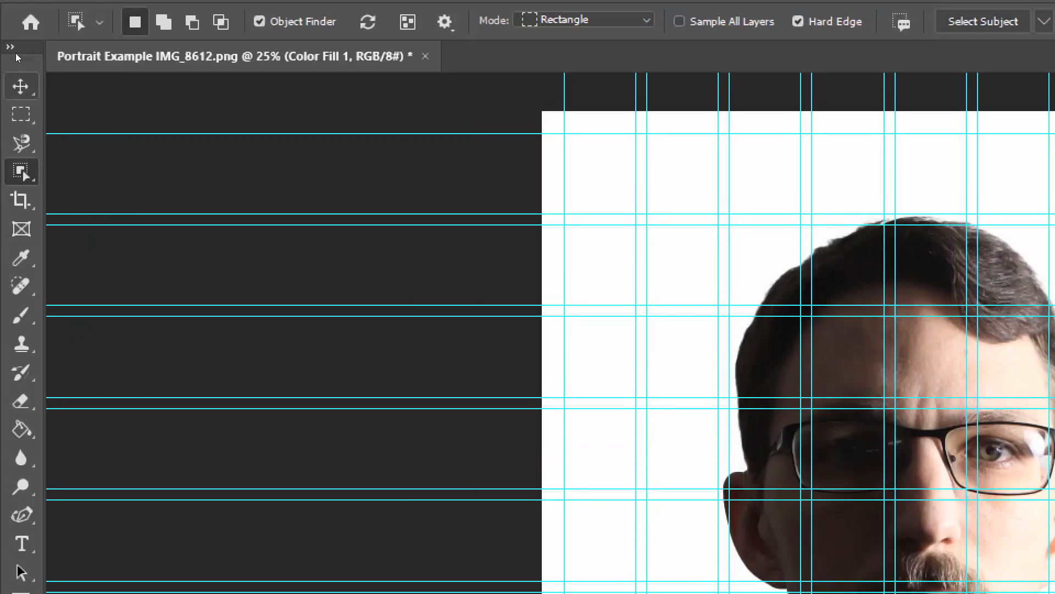
# - Deselect all layers using the Move tool and lock the guides
pyautogui.press('v')
pyautogui.click(207, 108)
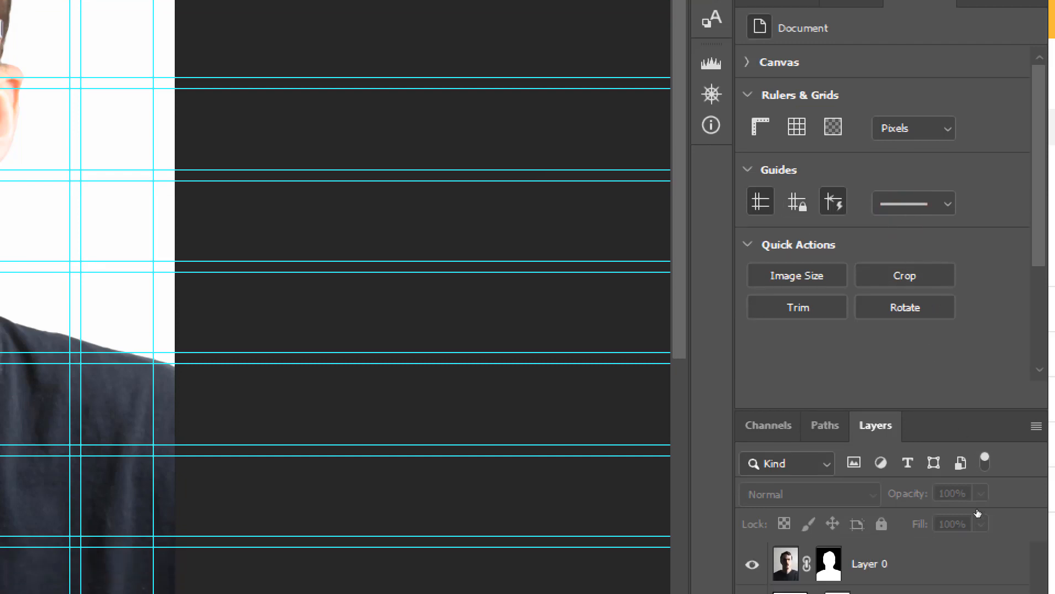
pyautogui.click(998, 502)
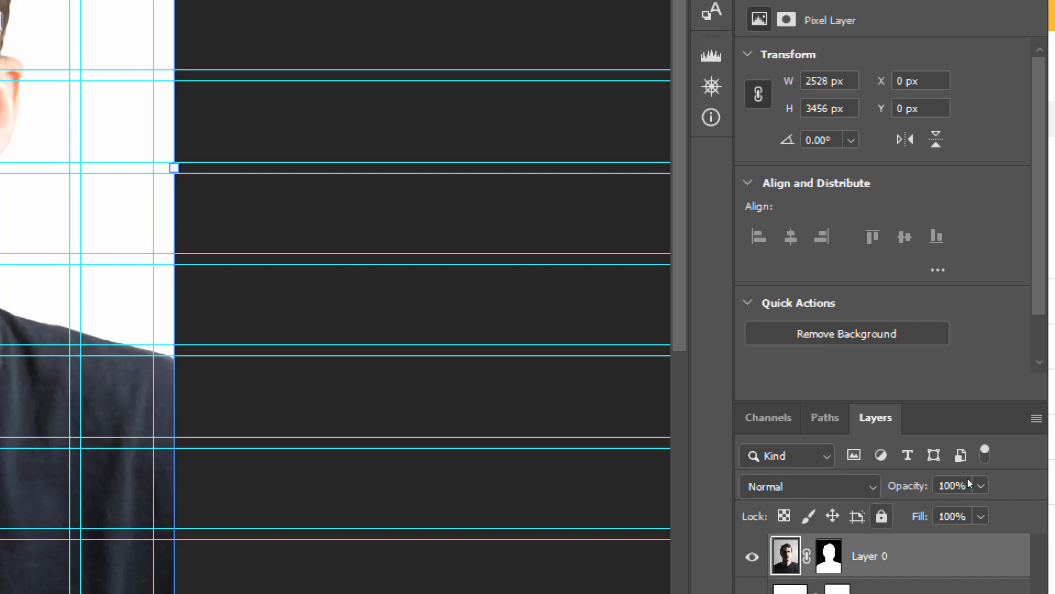
pyautogui.click(825, 417)
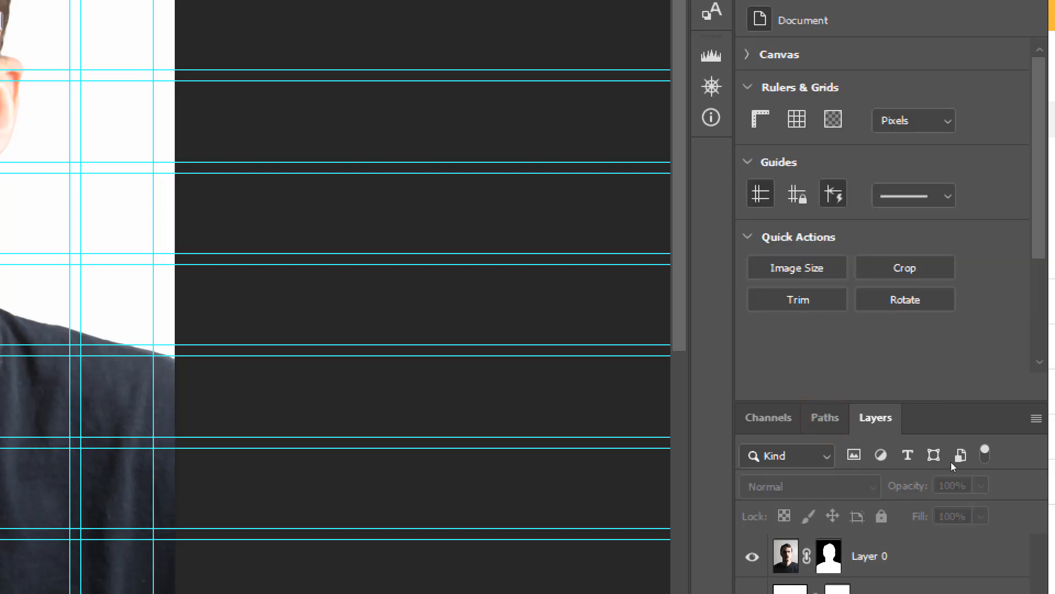
pyautogui.click(930, 320)
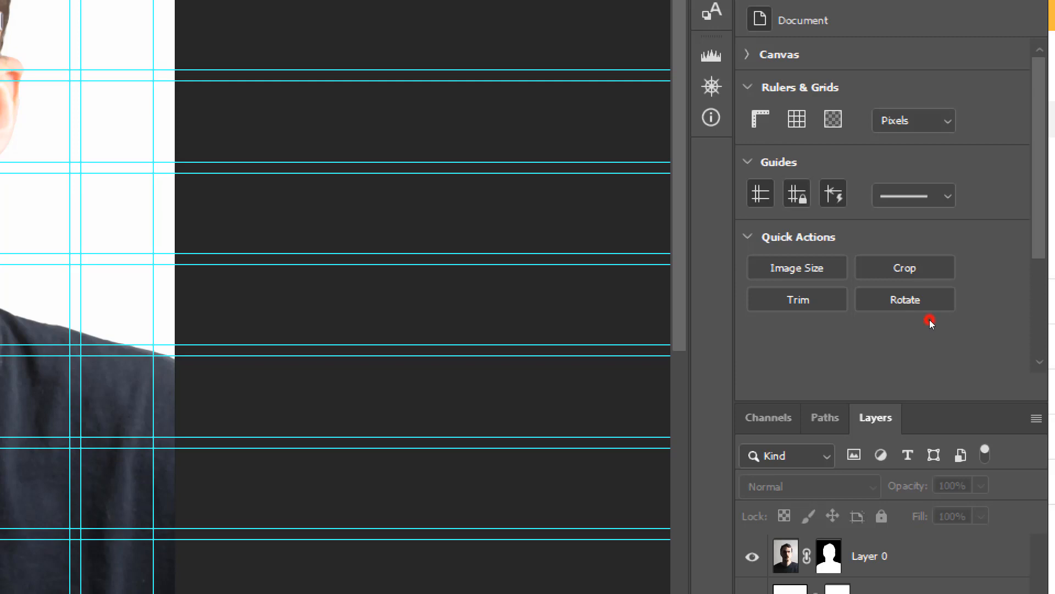
# - Hide the guides over the portrait and show them again
pyautogui.click(842, 354)
pyautogui.hotkey('ctrl', ';')
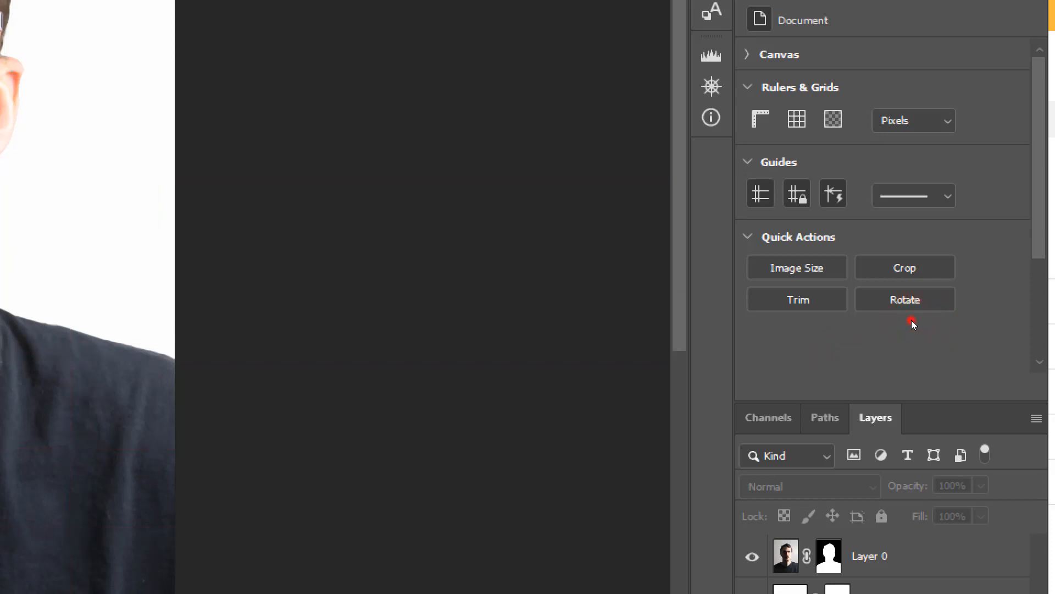
pyautogui.hotkey('ctrl', ';')
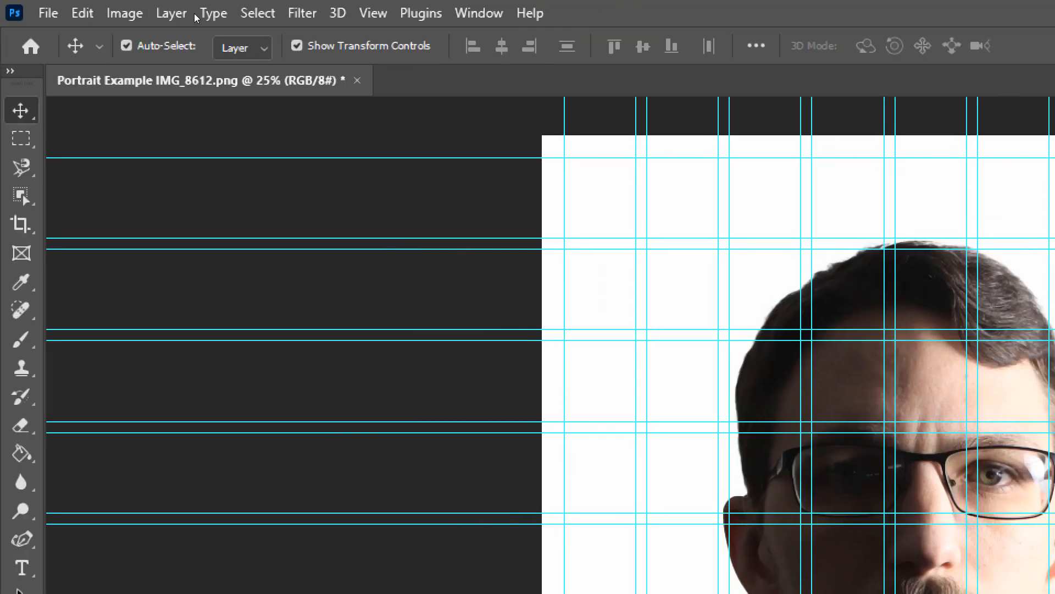
# - Turn the guides' visibility off and back on once more to compare the portrait with and without the grid
pyautogui.click(373, 13)
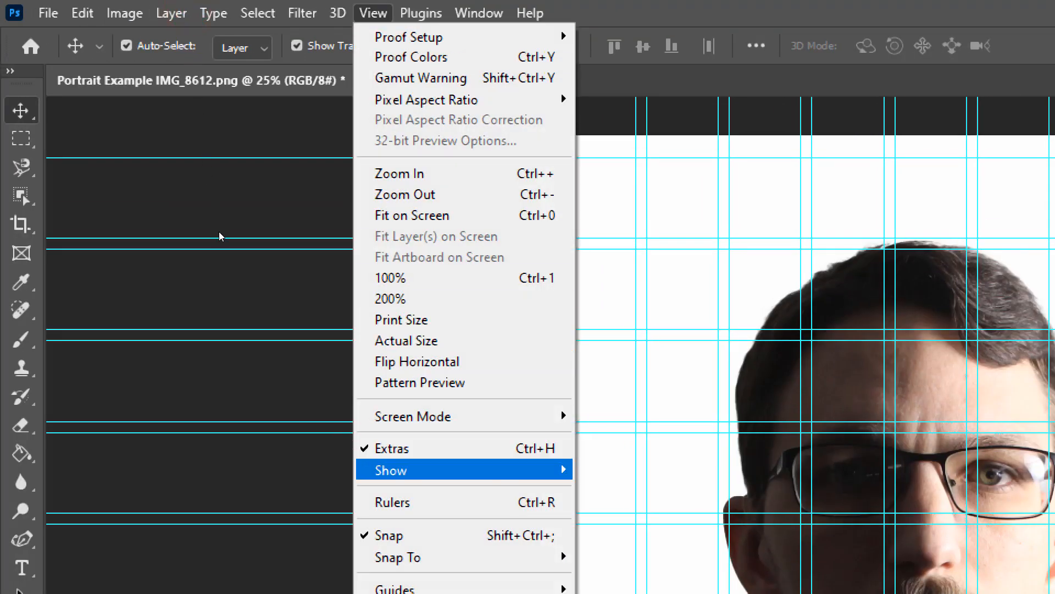
pyautogui.moveTo(440, 470)
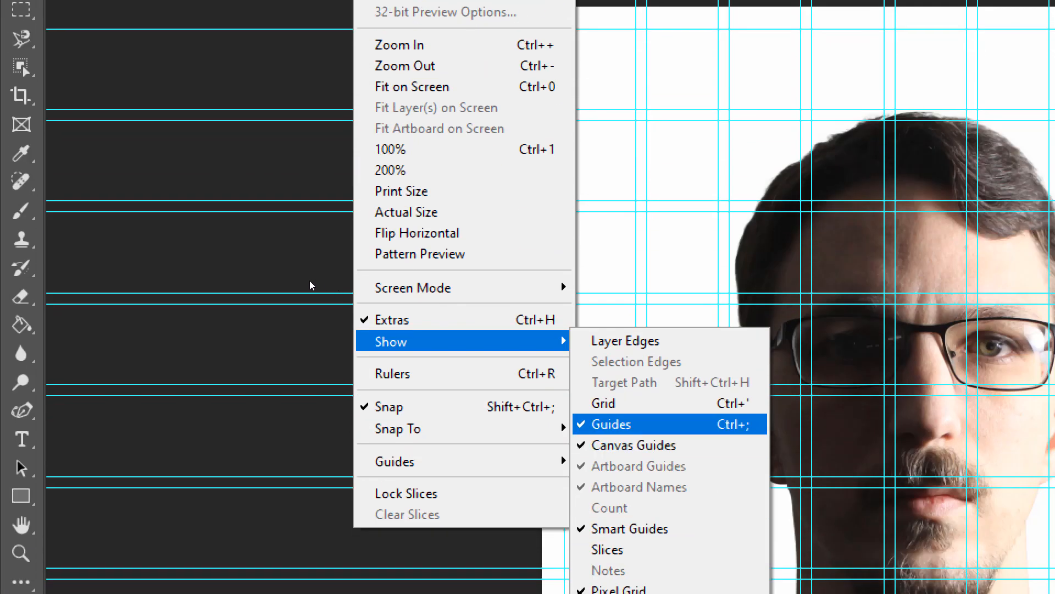
pyautogui.click(611, 424)
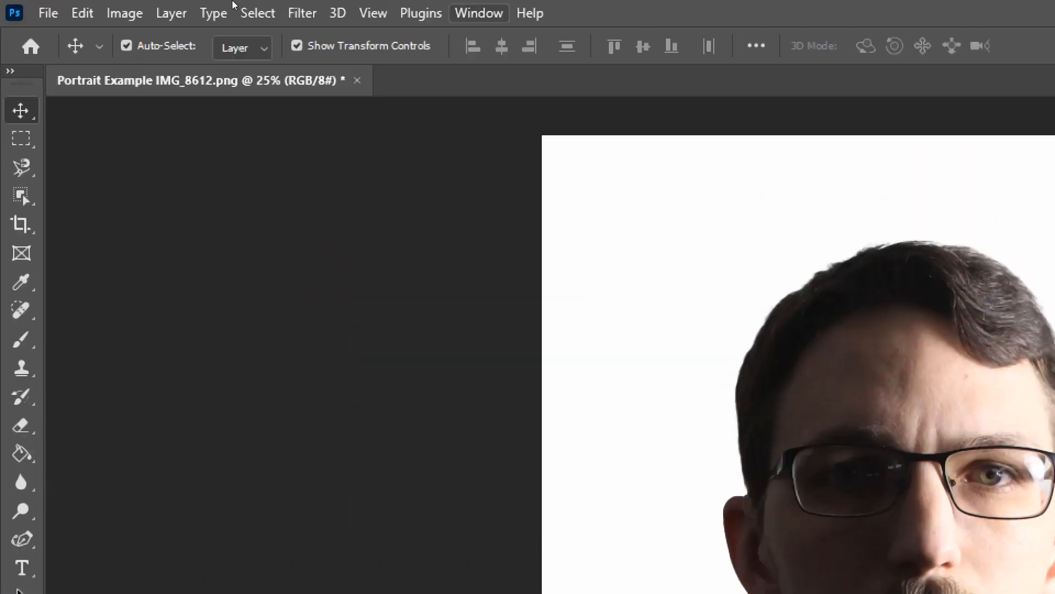
pyautogui.click(373, 13)
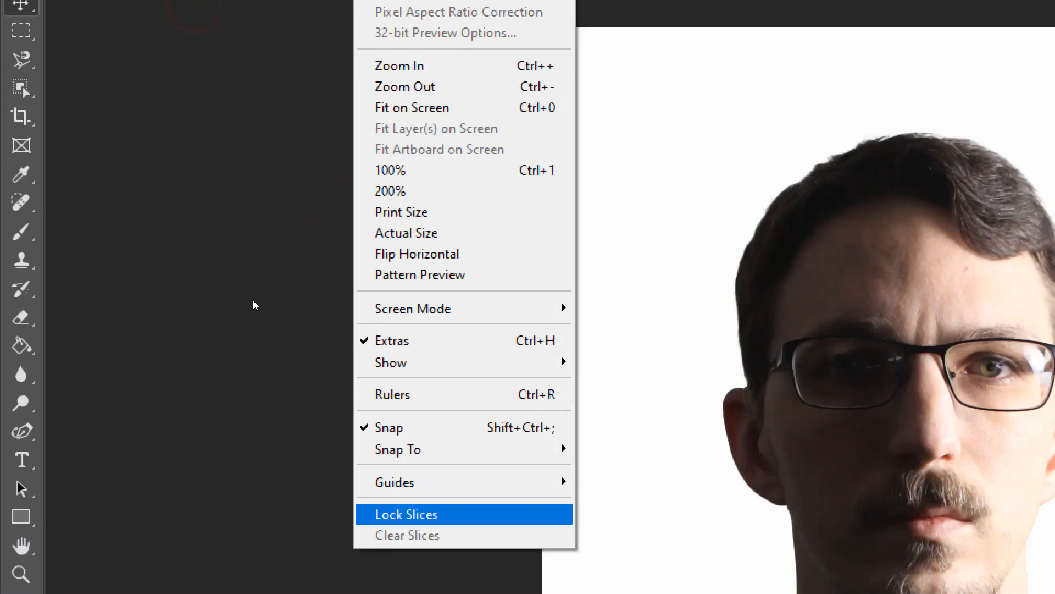
pyautogui.moveTo(462, 482)
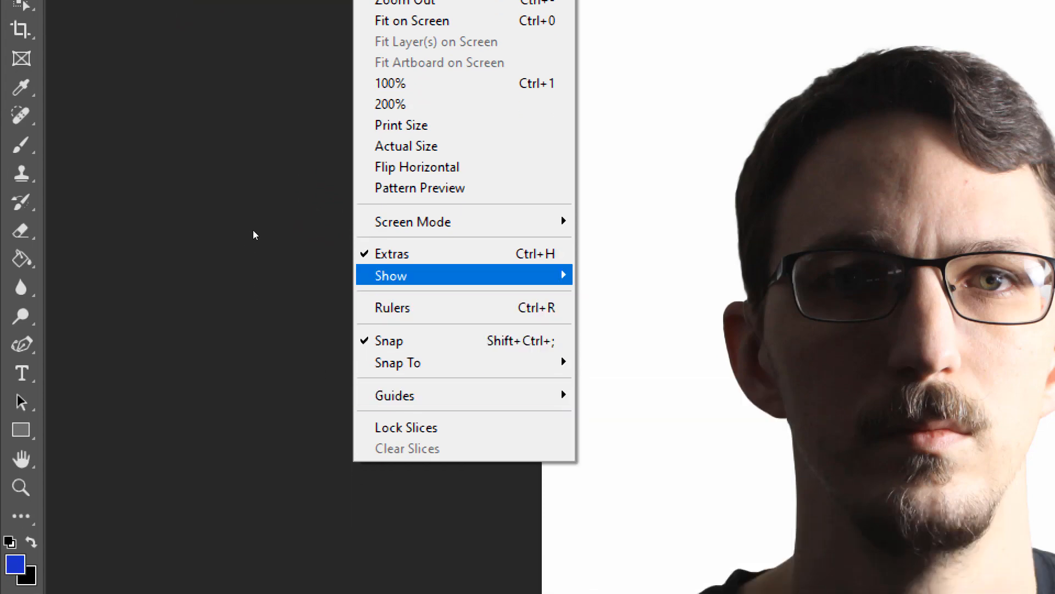
pyautogui.moveTo(517, 276)
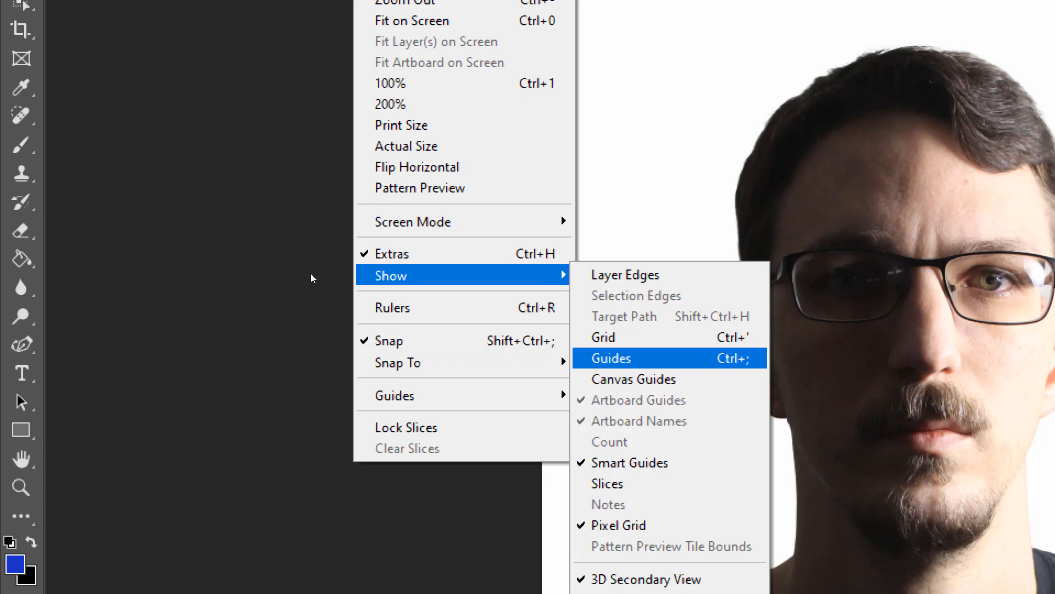
pyautogui.click(622, 358)
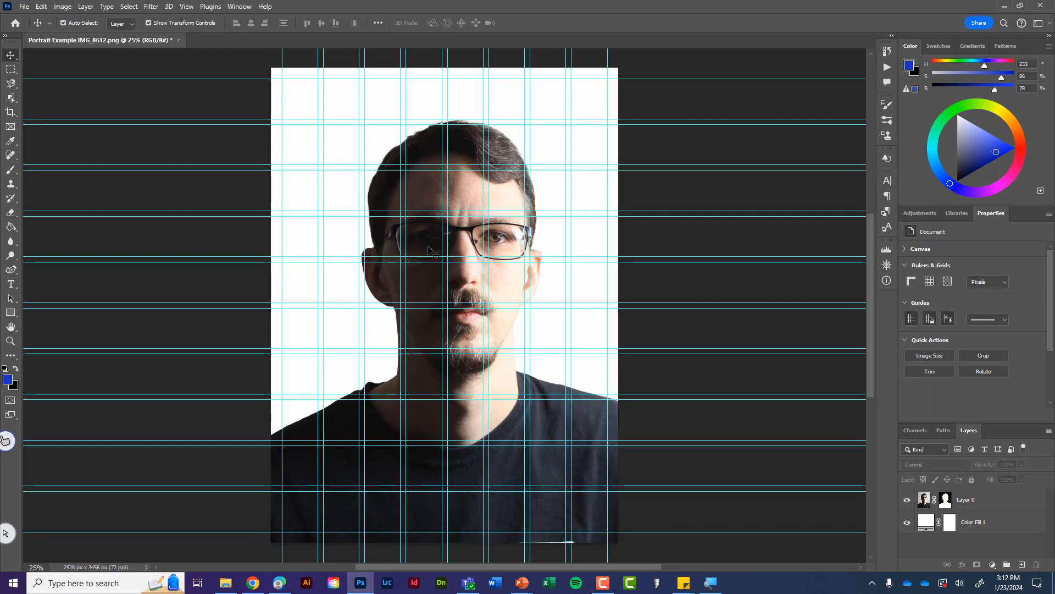
# - Place 20231123_130106.jpg from the portrait frame teacher example folder and move it over the portrait's lower-left shoulder area
pyautogui.click(226, 582)
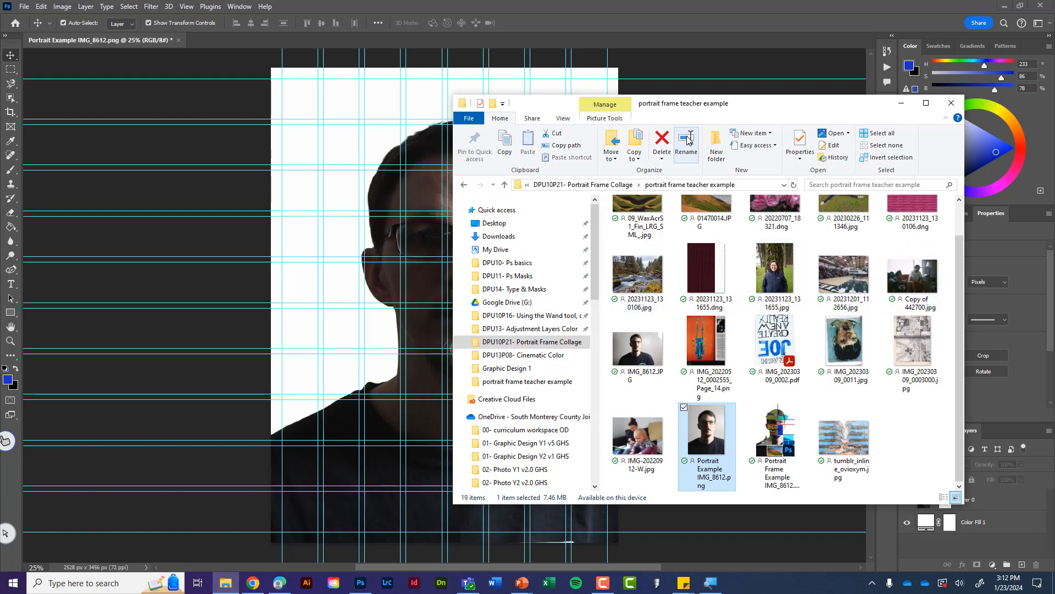
pyautogui.moveTo(690, 102); pyautogui.dragTo(809, 92)
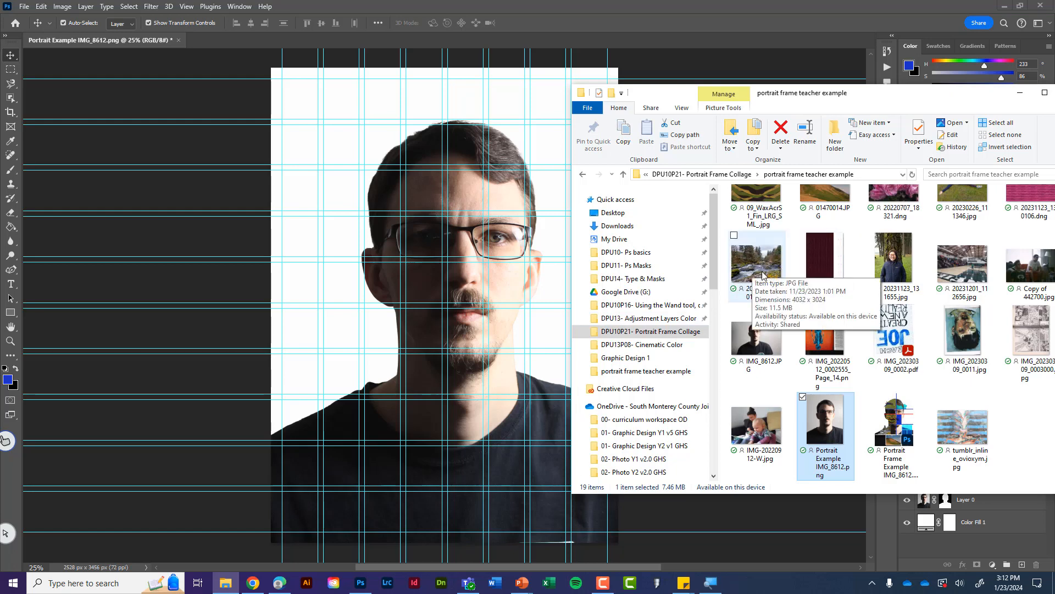
pyautogui.moveTo(754, 269); pyautogui.dragTo(418, 306)
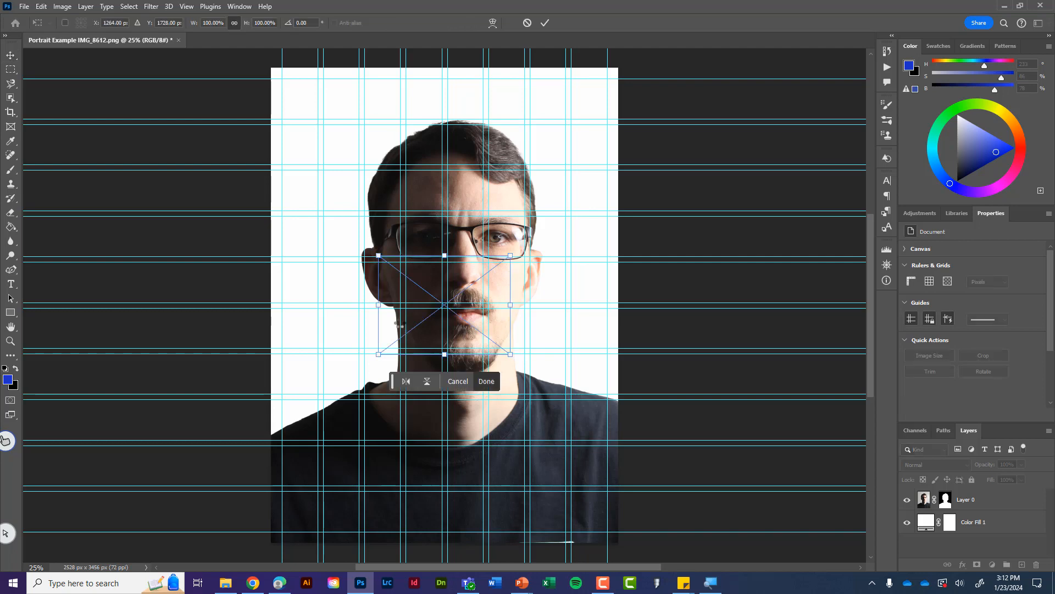
pyautogui.moveTo(469, 328); pyautogui.dragTo(360, 418)
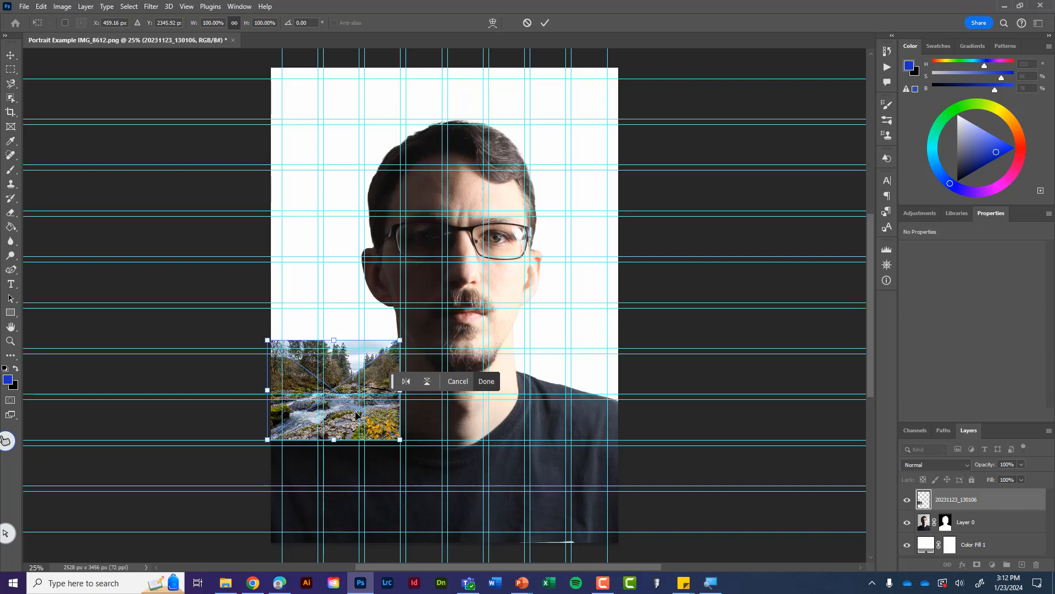
# - Scale the river photo proportionally to about 87%, with its edges near the surrounding guides, and commit the placement
pyautogui.hotkey('ctrl', '+')
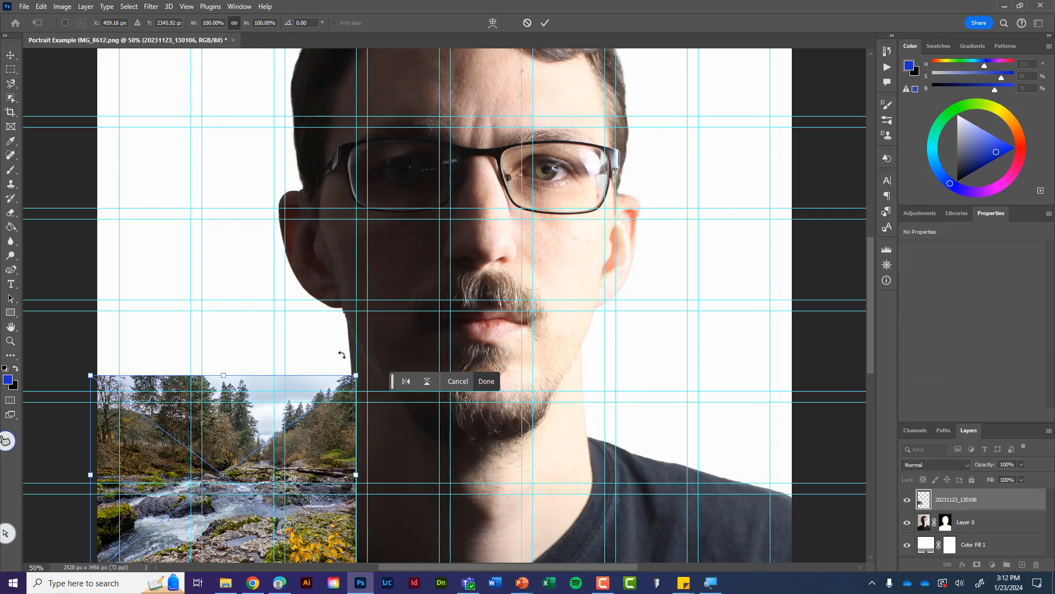
pyautogui.moveTo(287, 405); pyautogui.dragTo(470, 261)
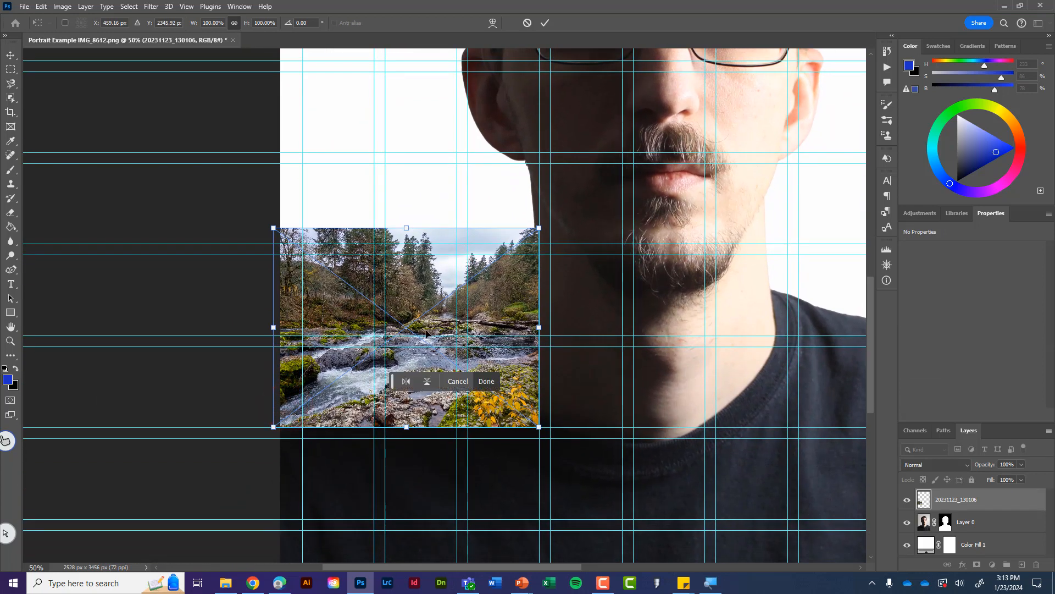
pyautogui.moveTo(274, 227); pyautogui.dragTo(312, 259)
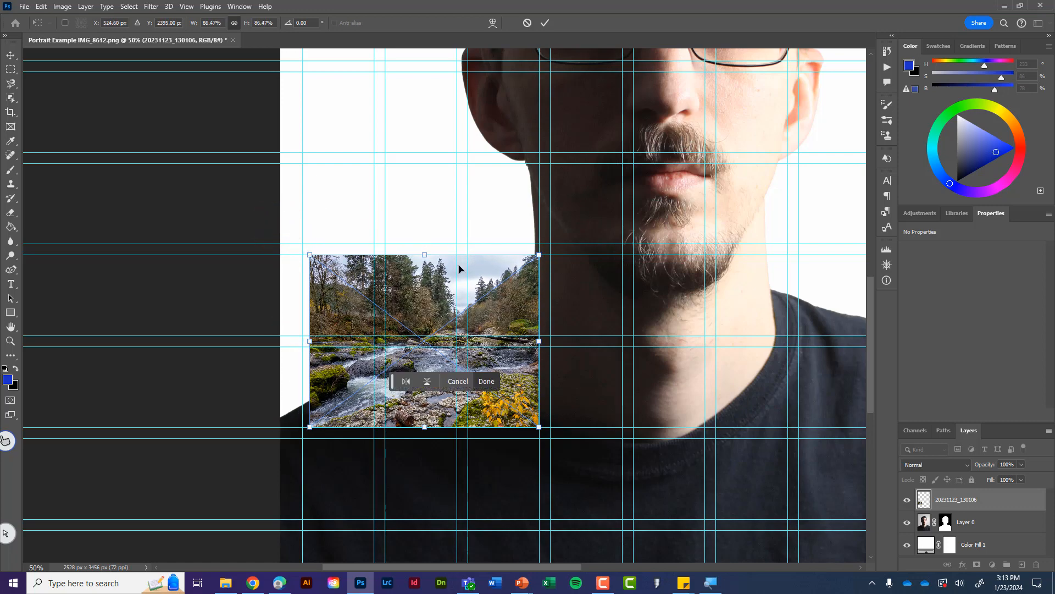
pyautogui.moveTo(519, 403); pyautogui.dragTo(516, 399)
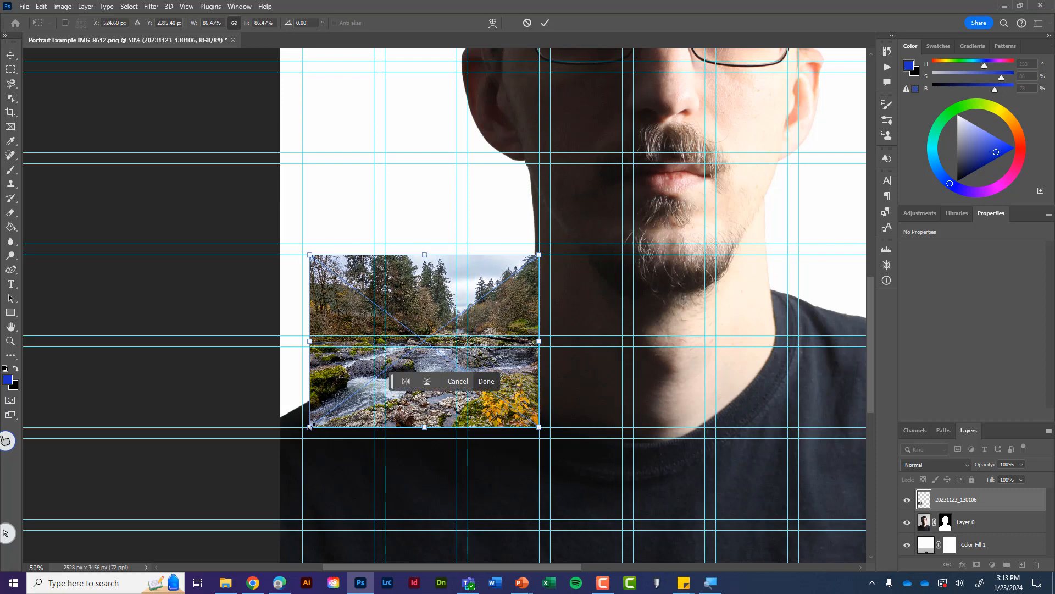
pyautogui.moveTo(310, 426)
pyautogui.mouseDown()
pyautogui.moveTo(337, 405)
pyautogui.moveTo(312, 433)
pyautogui.mouseUp()
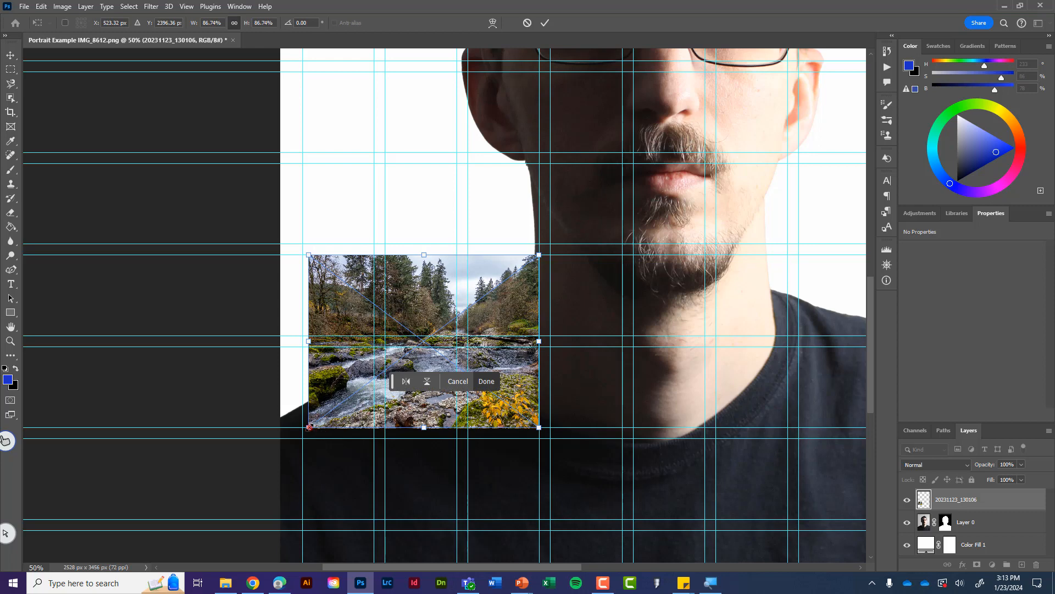
pyautogui.moveTo(310, 426); pyautogui.dragTo(310, 427)
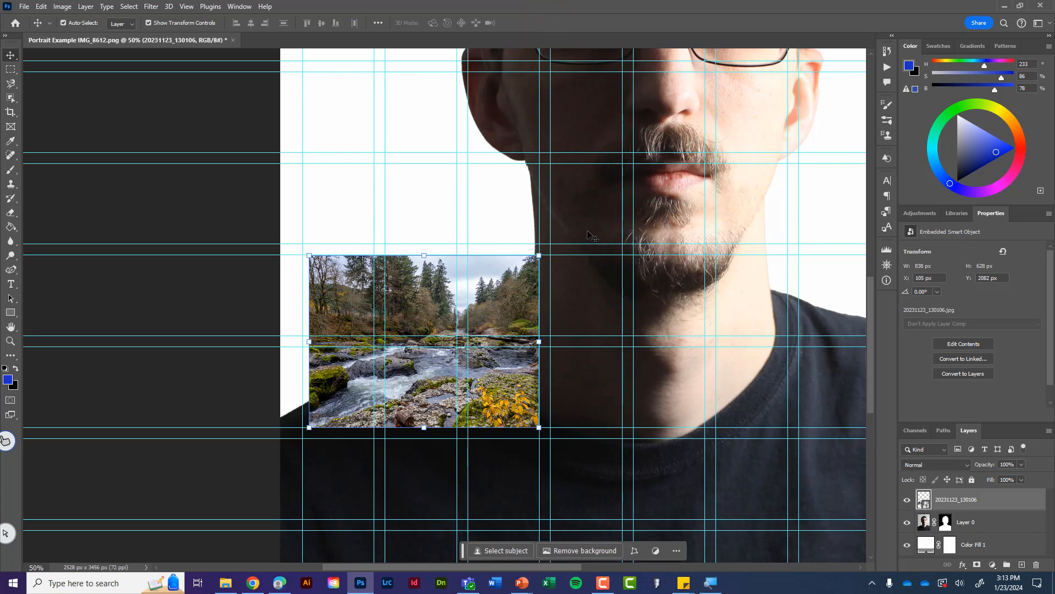
# - Place 20231123_131655.jpg from the image folder over the lower-right part of the shirt, against the outer guides
pyautogui.hotkey('ctrl', '-')
pyautogui.hotkey('ctrl', '-')
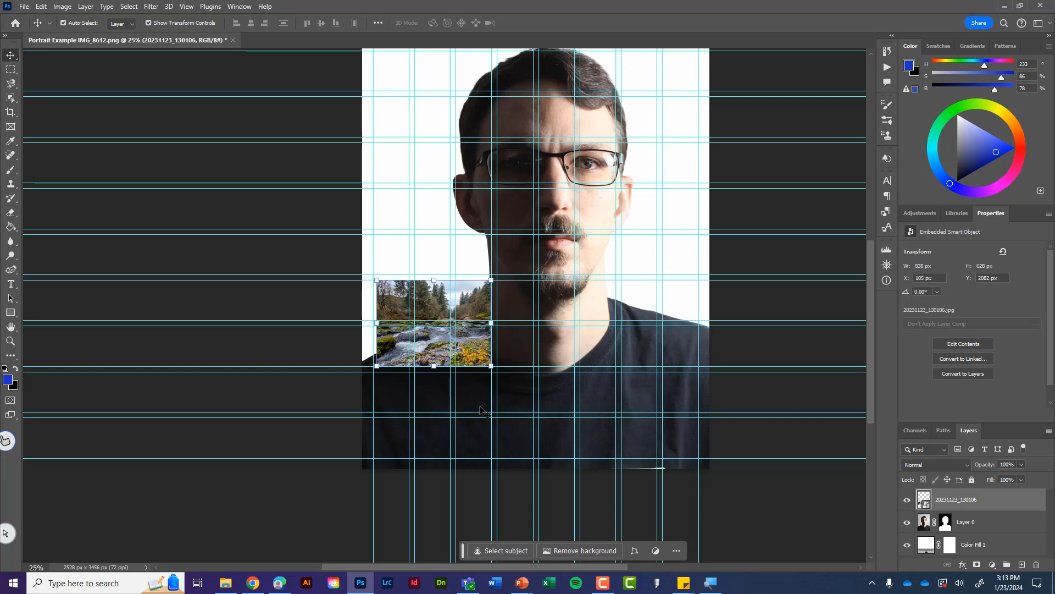
pyautogui.click(226, 582)
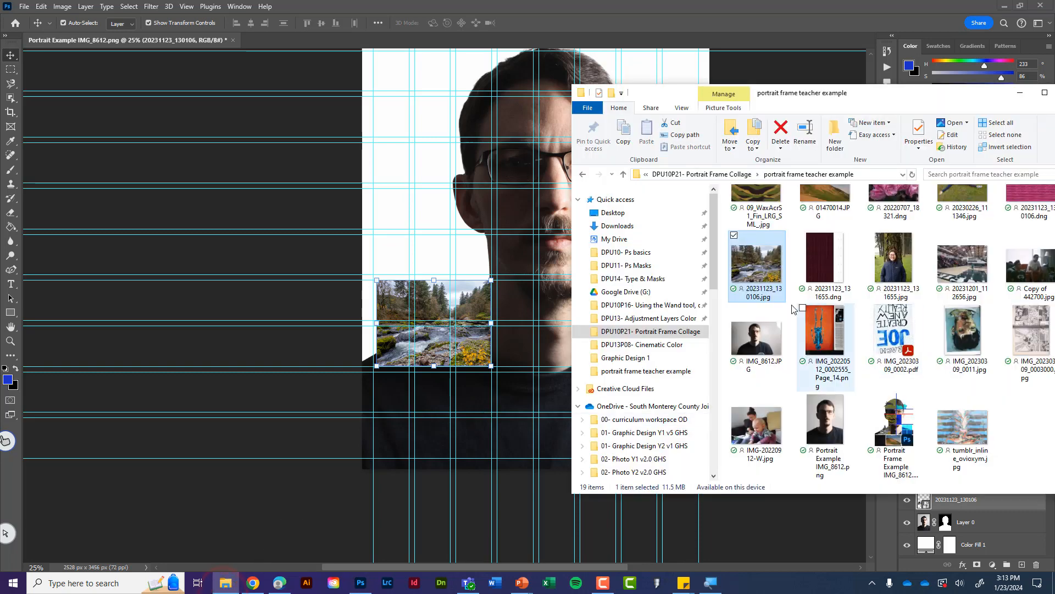
pyautogui.click(895, 262)
pyautogui.moveTo(895, 262); pyautogui.dragTo(642, 369)
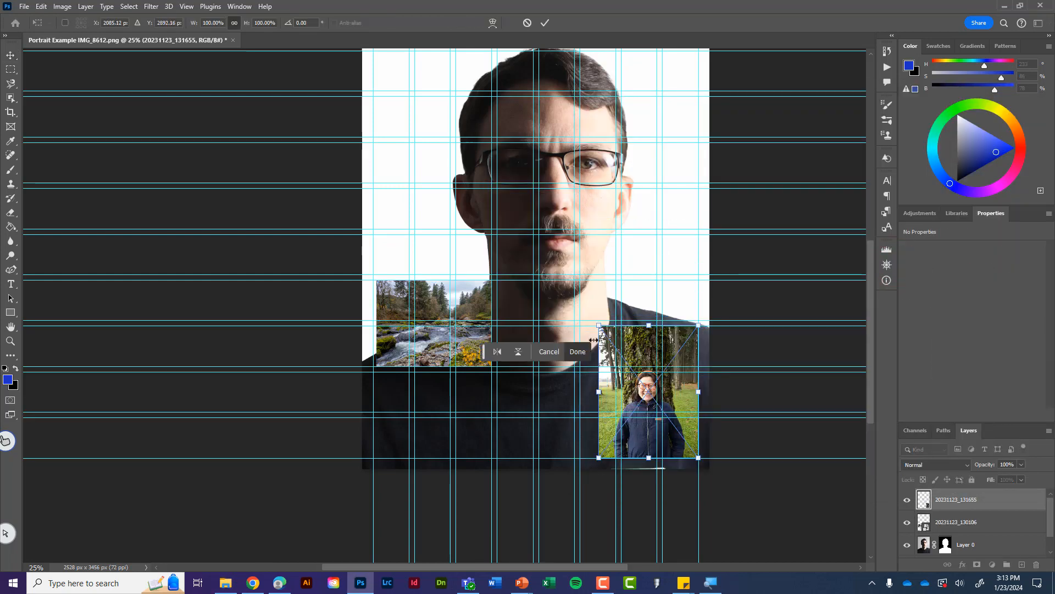
pyautogui.click(578, 351)
# - Place IMG-20220912-W.jpg from the image folder over the cheek beside the nose and commit it
pyautogui.moveTo(756, 425); pyautogui.dragTo(542, 236)
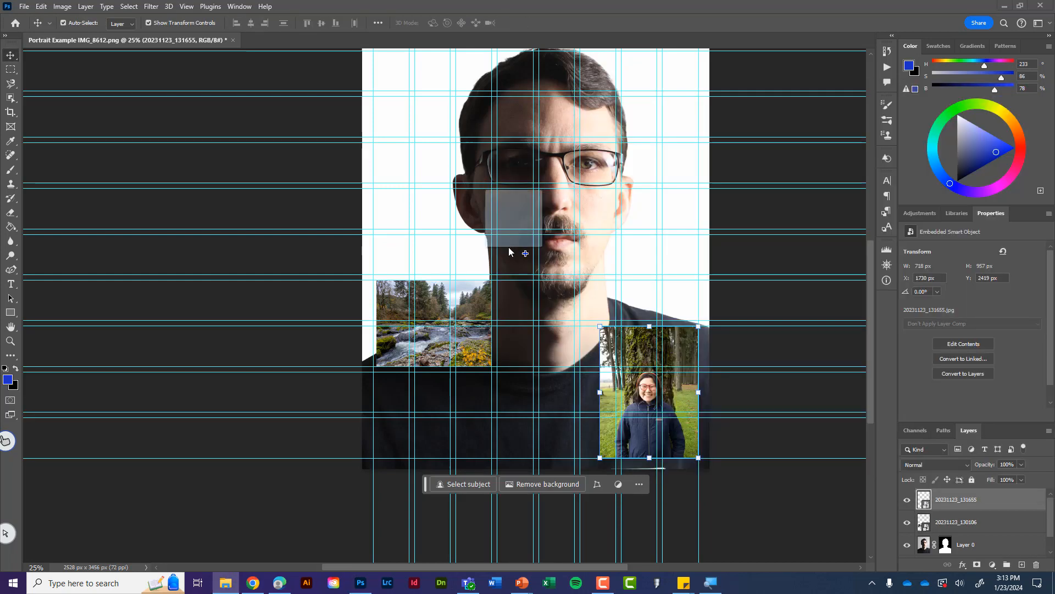
pyautogui.moveTo(330, 353); pyautogui.dragTo(490, 246)
pyautogui.press('Return')
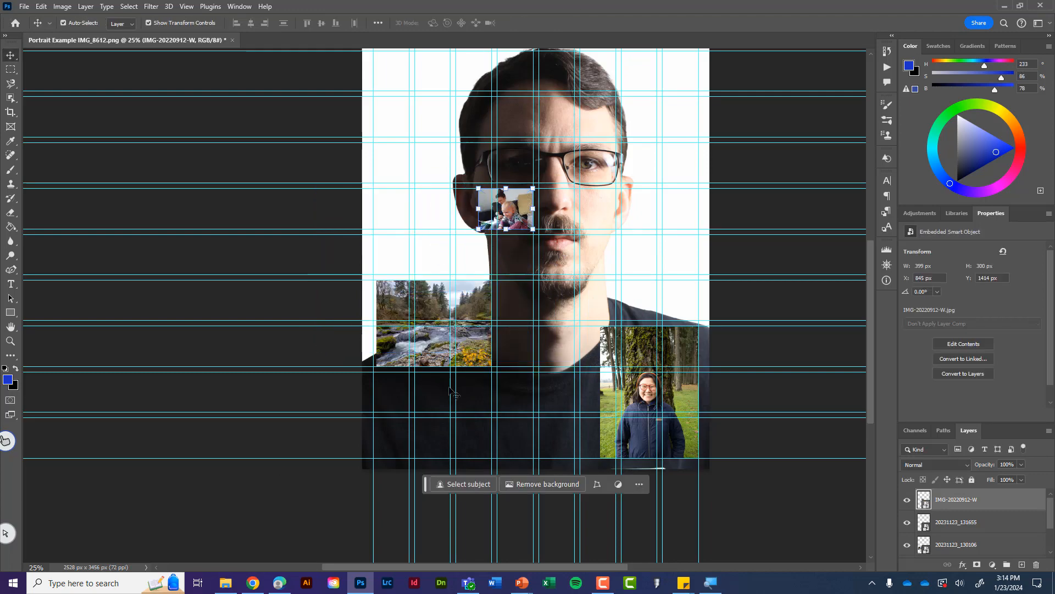
# - Place the striped pattern 09_WaxAcrS1_Fin_LRG_SML_ near the upper-right part of the head and commit it
pyautogui.click(226, 582)
pyautogui.scroll(1, 880, 231)
pyautogui.moveTo(761, 225); pyautogui.dragTo(553, 210)
pyautogui.moveTo(544, 257); pyautogui.dragTo(657, 59)
pyautogui.click(578, 302)
# - Place 01470014.JPG, shrink the mountain photo and position it over the upper-left part of the forehead
pyautogui.click(225, 583)
pyautogui.moveTo(828, 229); pyautogui.dragTo(491, 113)
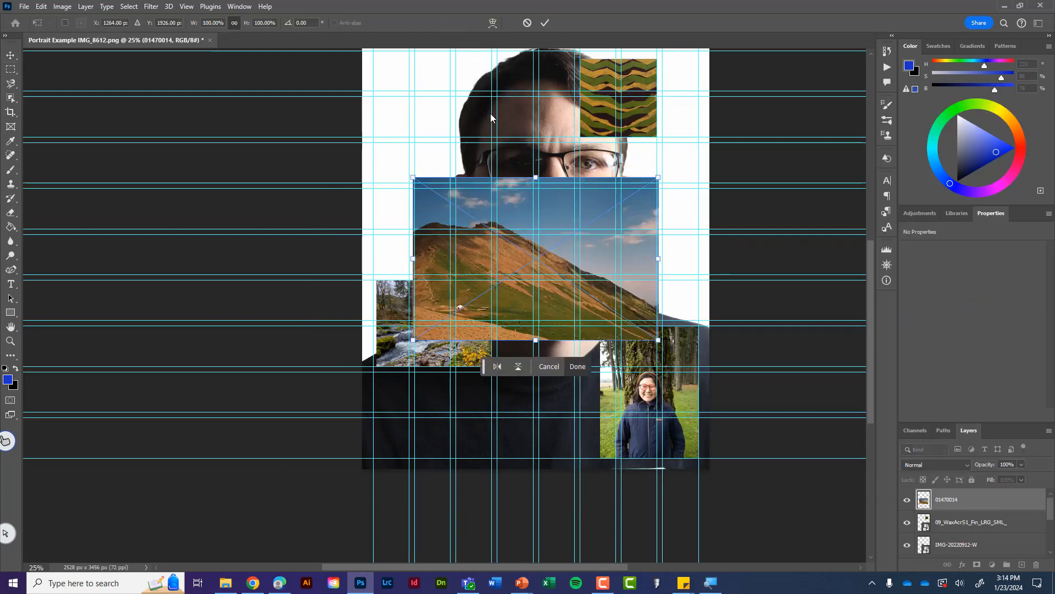
pyautogui.moveTo(660, 341); pyautogui.dragTo(506, 112)
pyautogui.click(557, 204)
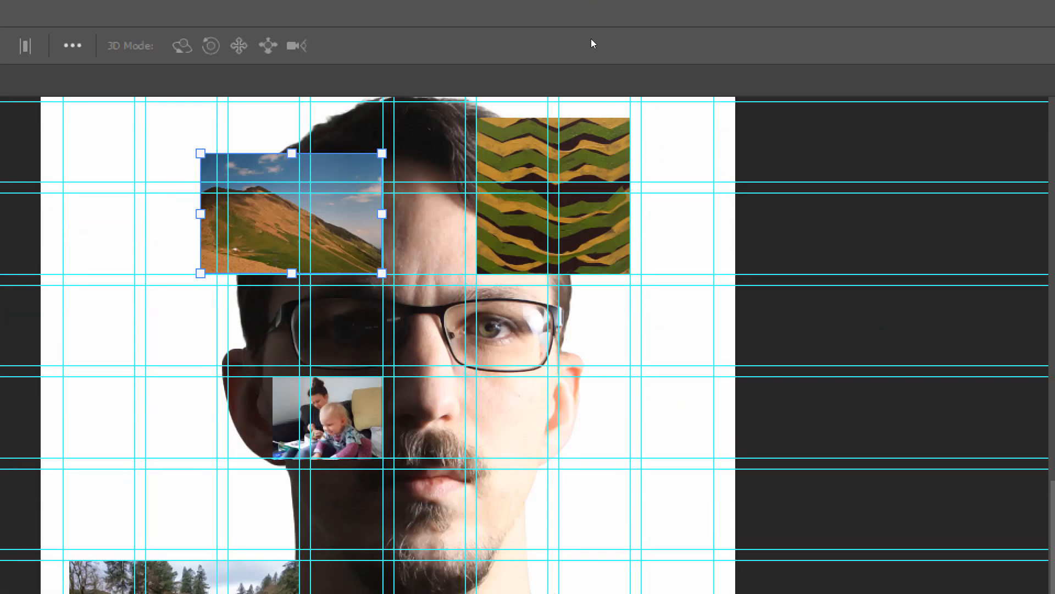
# - Select the striped pattern image, enlarge it proportionally to 257.14% so its upper edge meets a guide, and commit
pyautogui.click(650, 50)
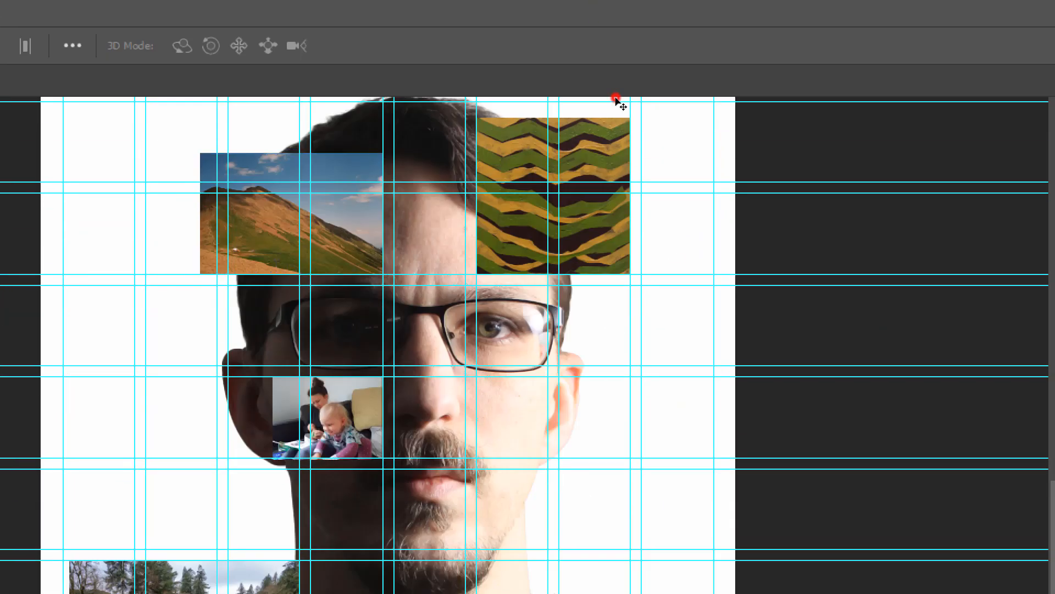
pyautogui.click(617, 99)
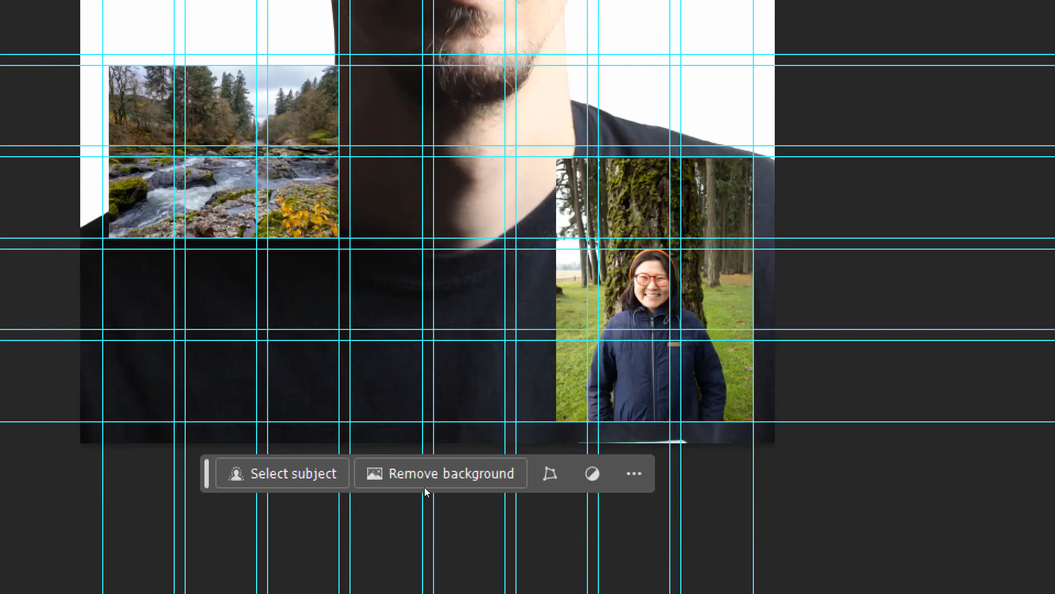
pyautogui.moveTo(424, 488); pyautogui.dragTo(550, 166)
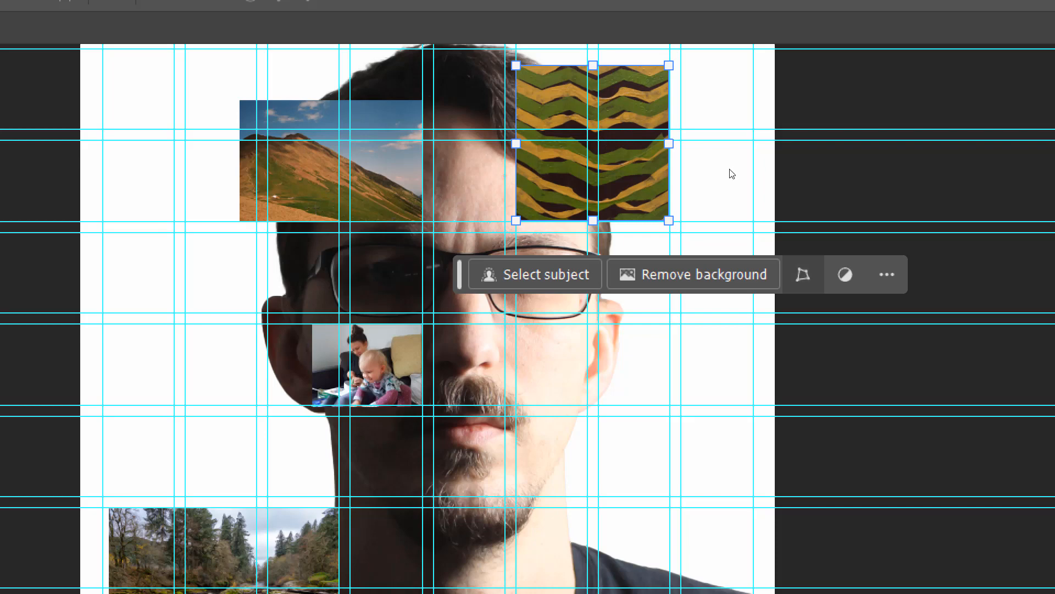
pyautogui.click(724, 160)
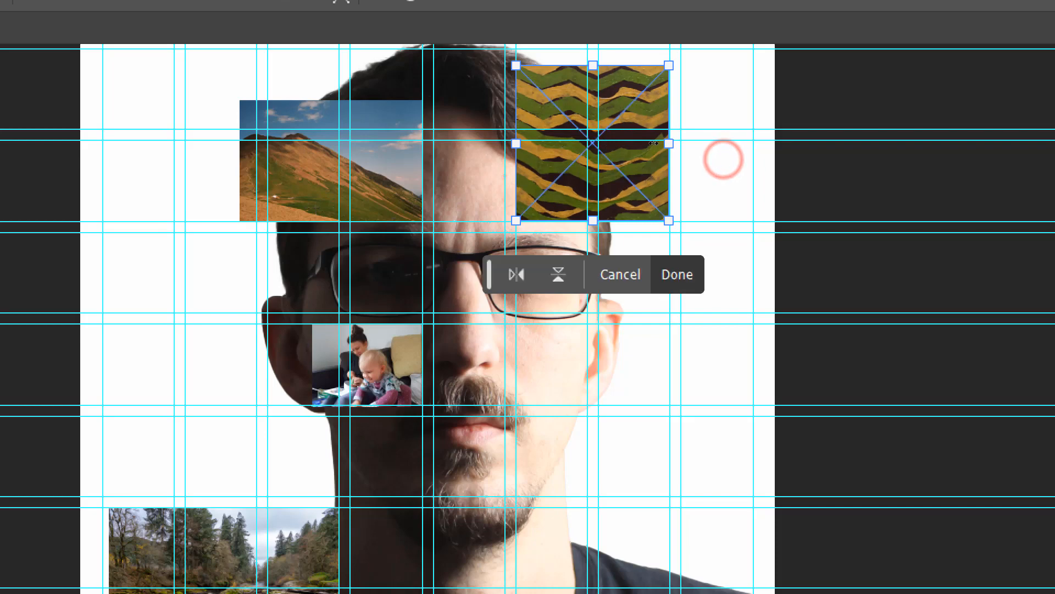
pyautogui.moveTo(662, 60); pyautogui.dragTo(665, 50)
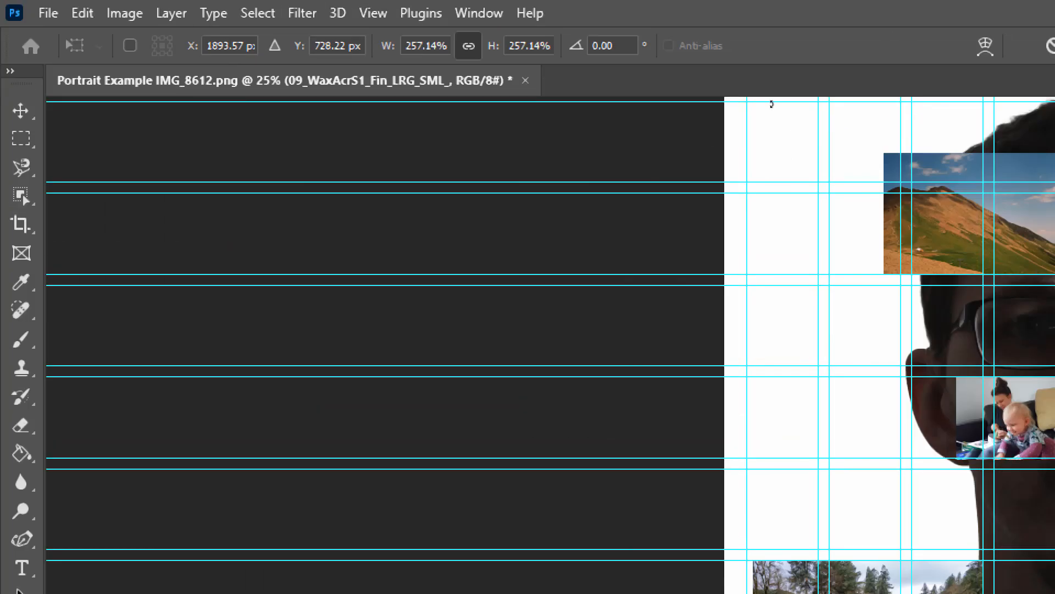
pyautogui.click(544, 26)
# - Select the mountain photo, toggle Show Transform Controls off and on, and enlarge the photo to 52.64% up to the upper guide
pyautogui.click(456, 110)
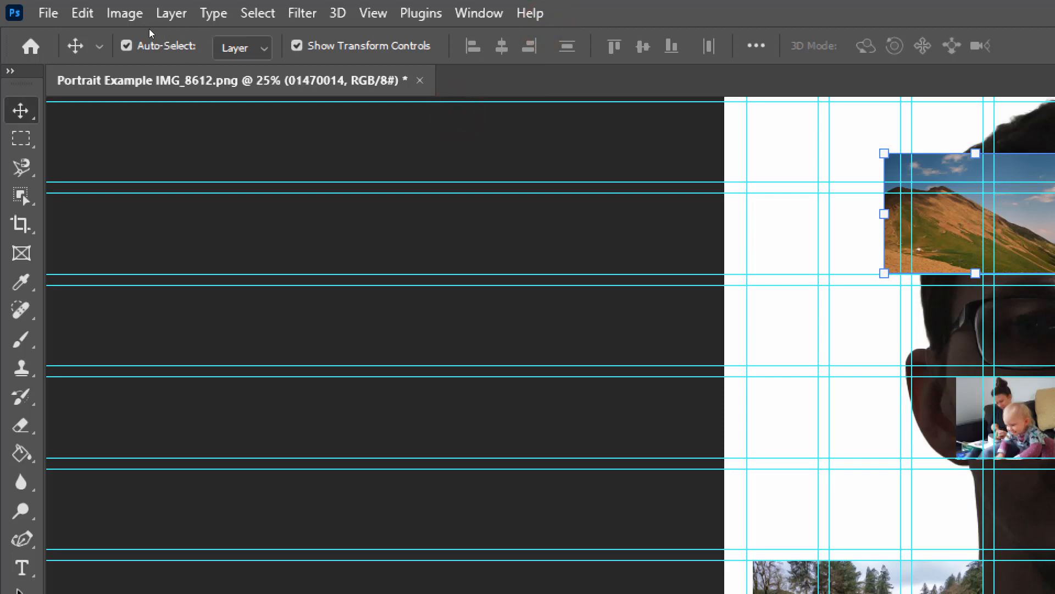
pyautogui.moveTo(358, 74); pyautogui.dragTo(48, 78)
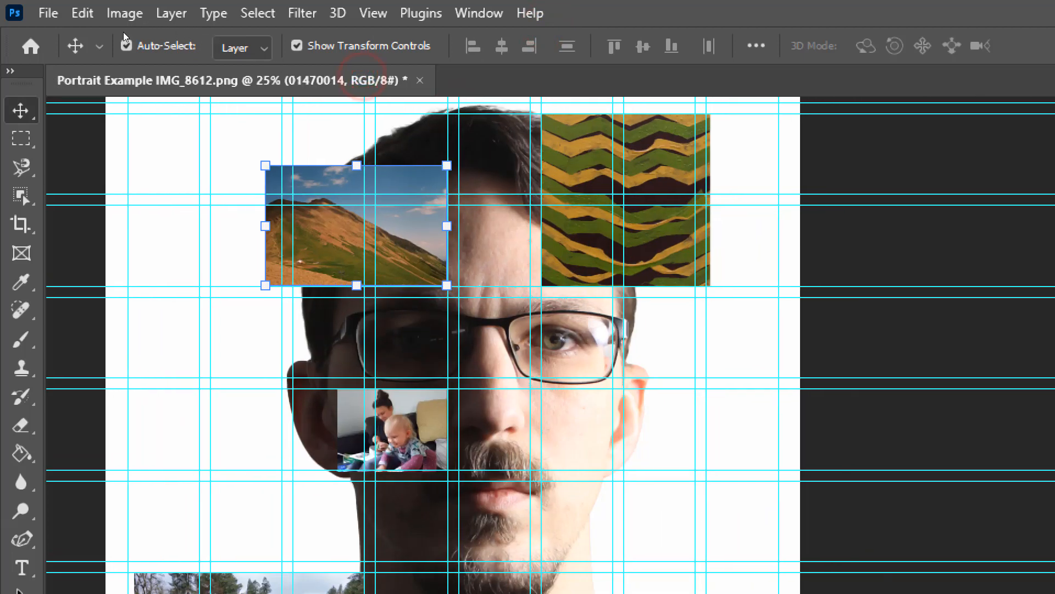
pyautogui.click(297, 46)
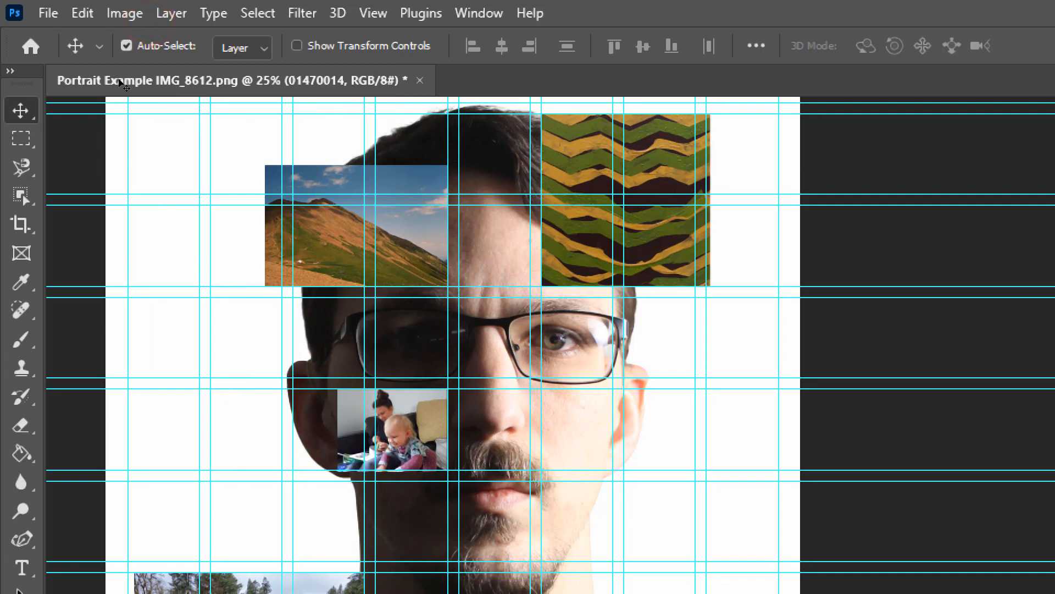
pyautogui.click(297, 45)
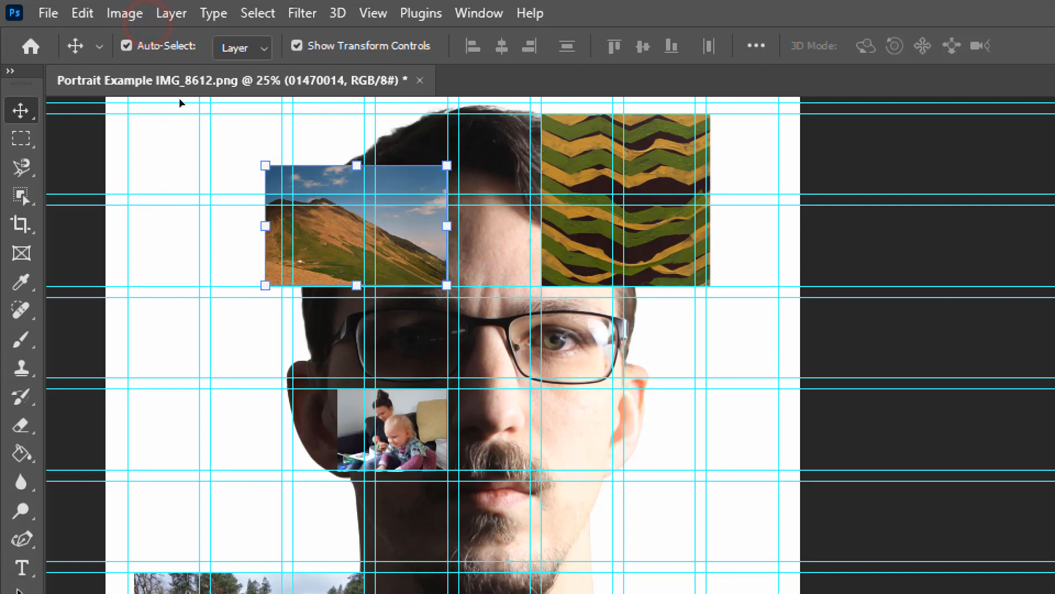
pyautogui.moveTo(265, 165); pyautogui.dragTo(188, 114)
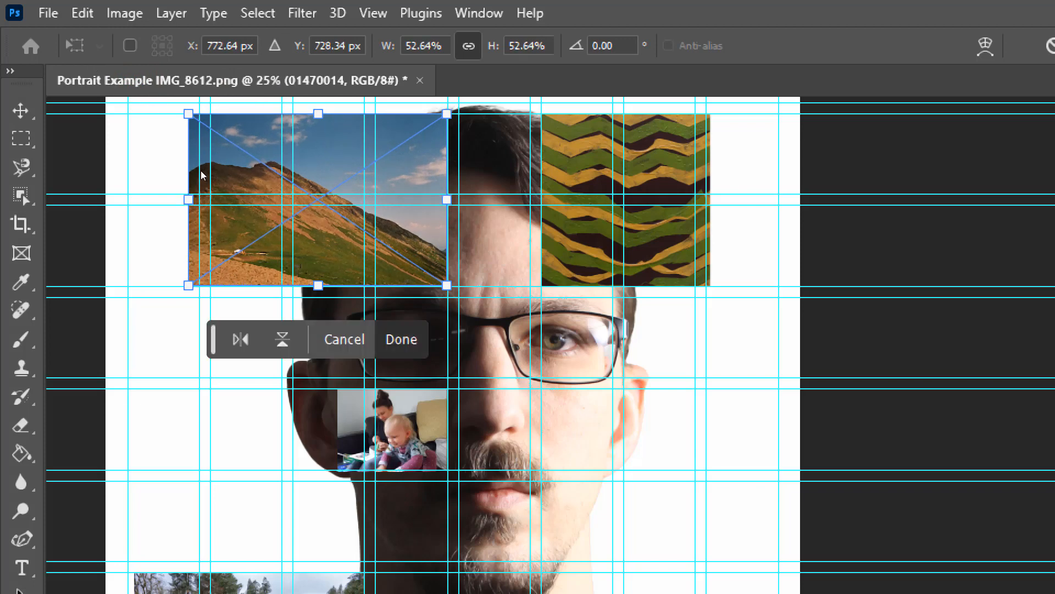
pyautogui.press('Return')
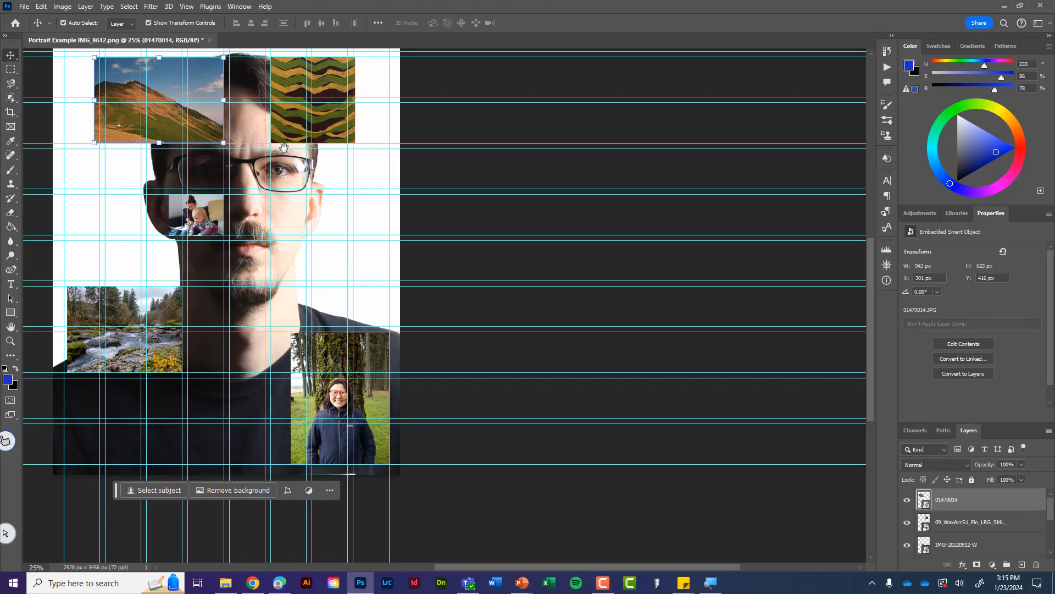
# - Switch to the Portrait frame collage presentation in PowerPoint and examine the example collages on slides 7, 9 and 10, returning to Photoshop when done
pyautogui.moveTo(288, 150); pyautogui.dragTo(592, 210)
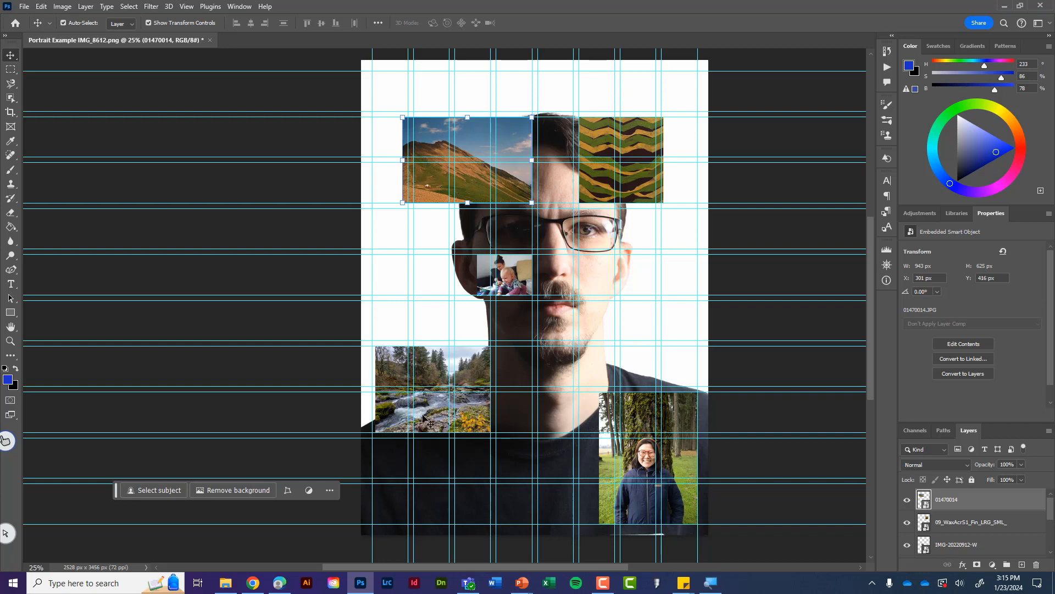
pyautogui.scroll(3, 426, 422)
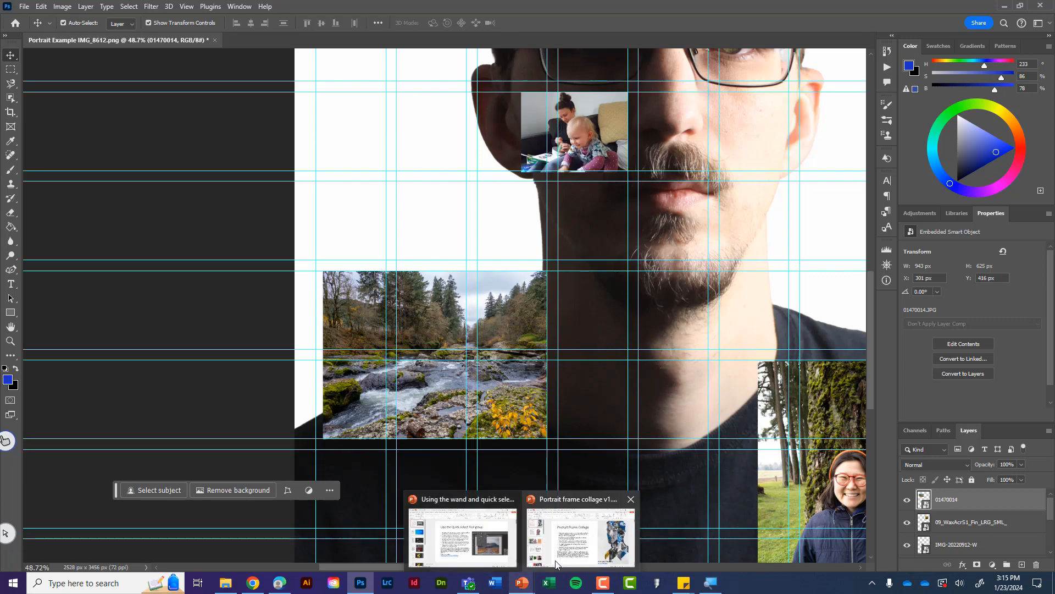
pyautogui.click(558, 552)
pyautogui.scroll(-2, 130, 480)
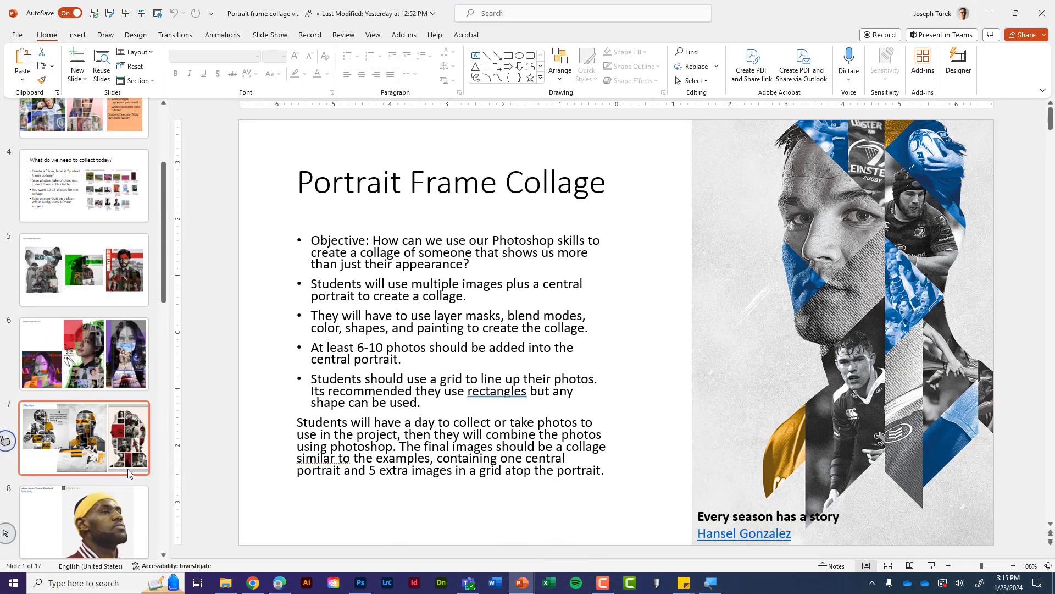
pyautogui.click(108, 396)
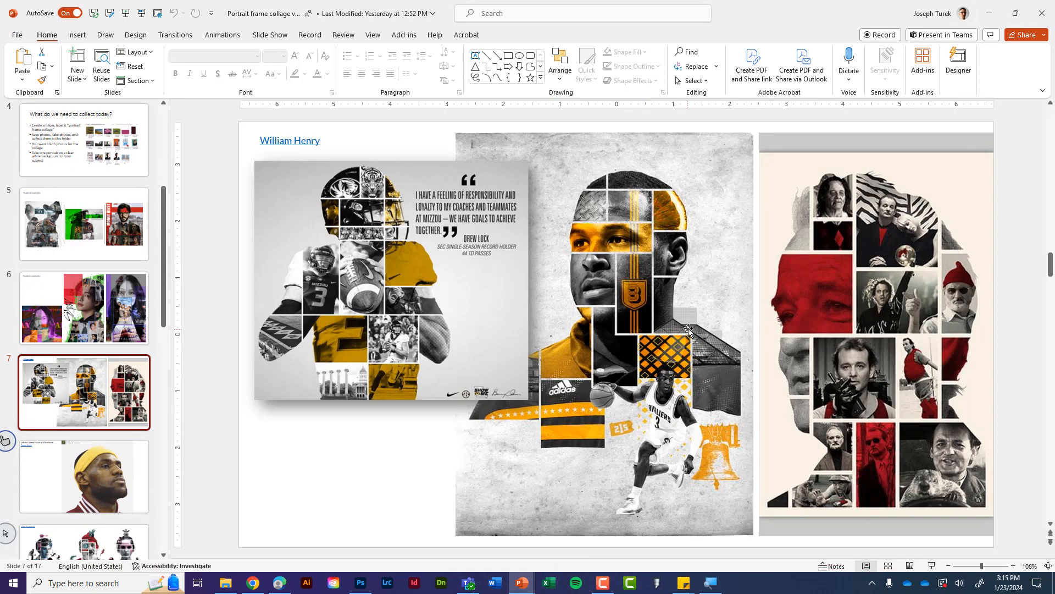
pyautogui.scroll(-3, 91, 352)
pyautogui.click(91, 352)
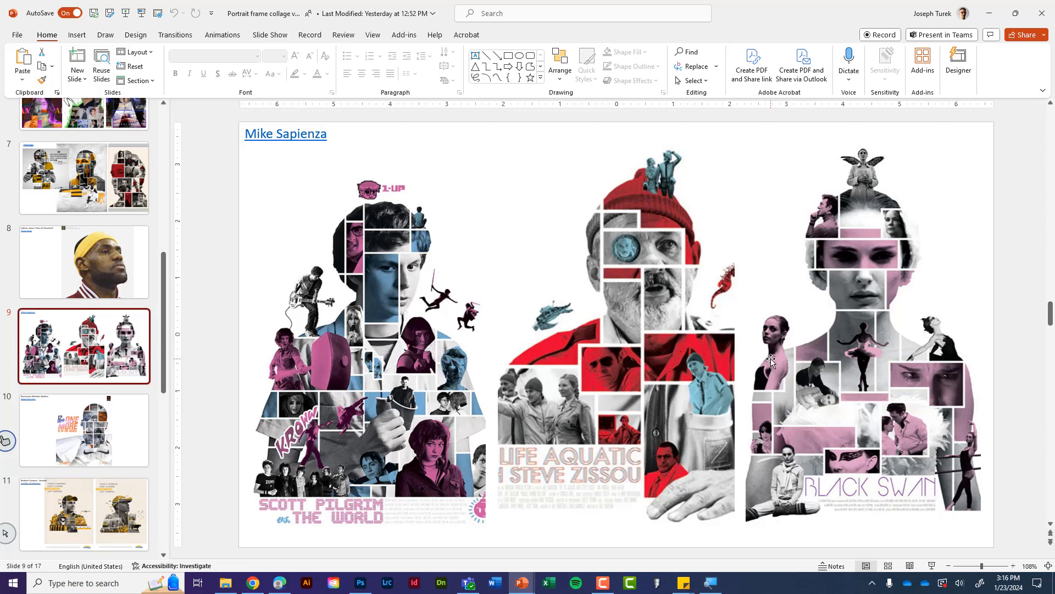
pyautogui.click(122, 414)
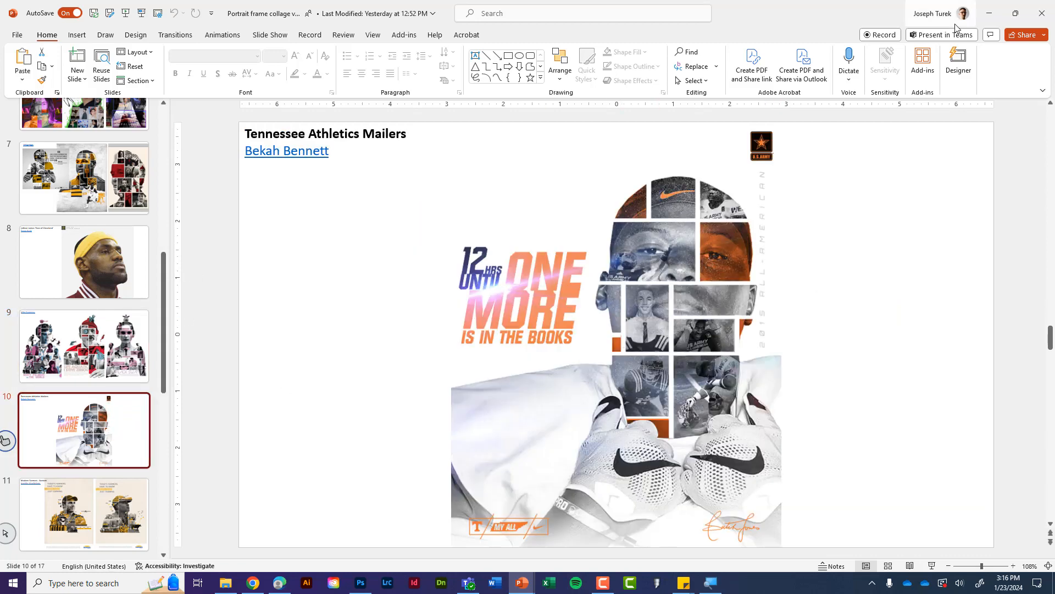
pyautogui.click(987, 12)
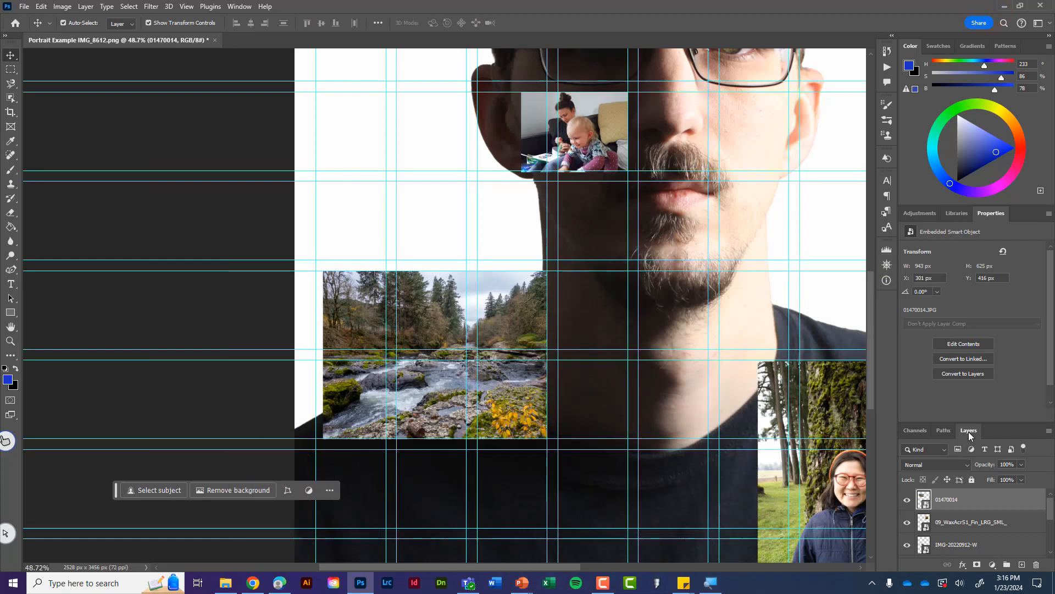
# - Select the river photo layer 20231123_130106 and float an enlarged layer list over the canvas near the photo
pyautogui.moveTo(972, 421); pyautogui.dragTo(972, 391)
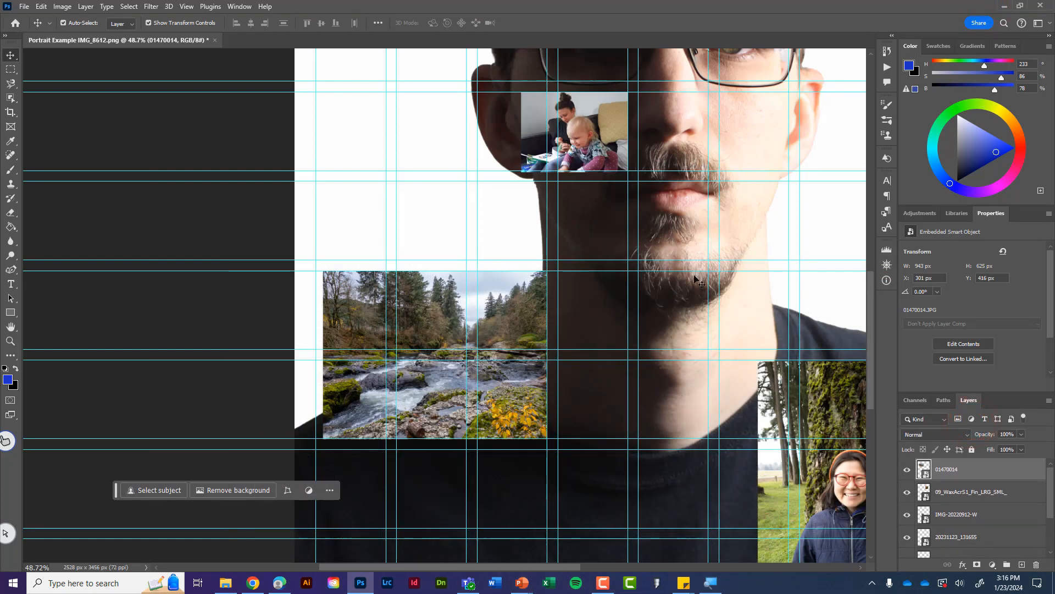
pyautogui.scroll(-4, 695, 280)
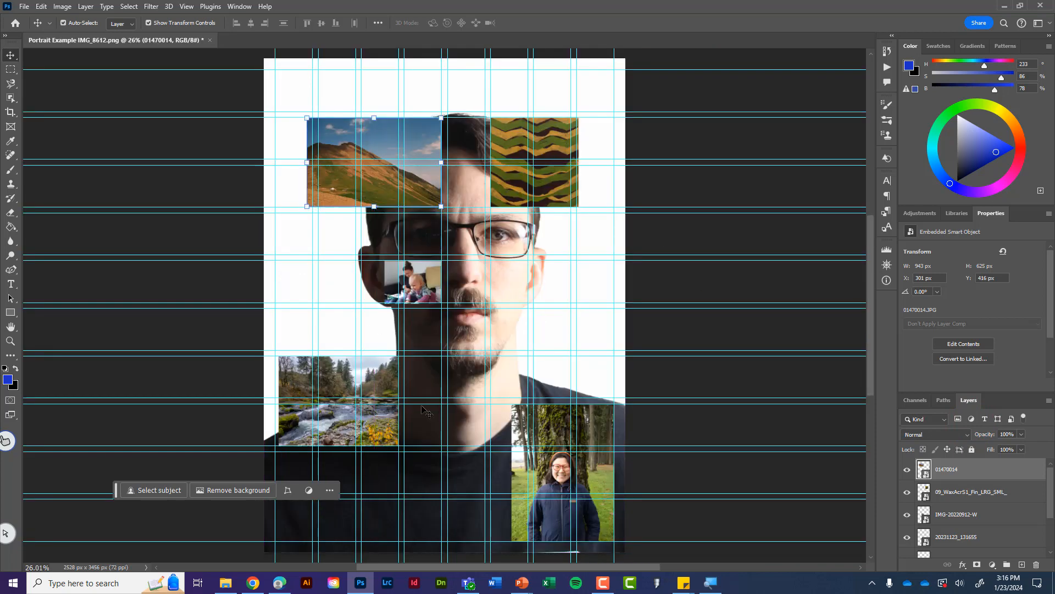
pyautogui.click(396, 395)
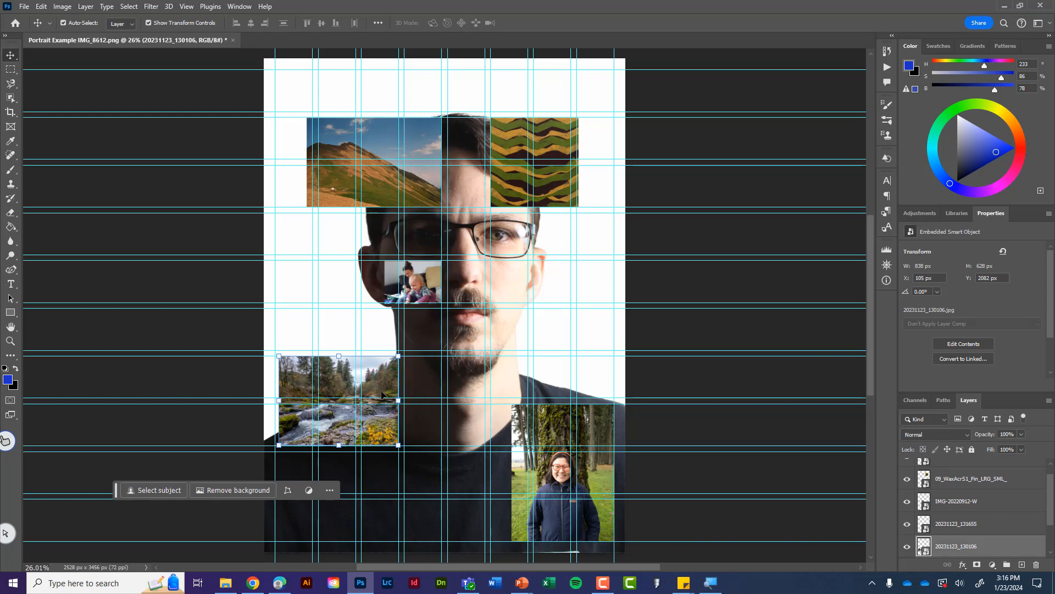
pyautogui.click(377, 381)
pyautogui.moveTo(974, 401); pyautogui.dragTo(460, 299)
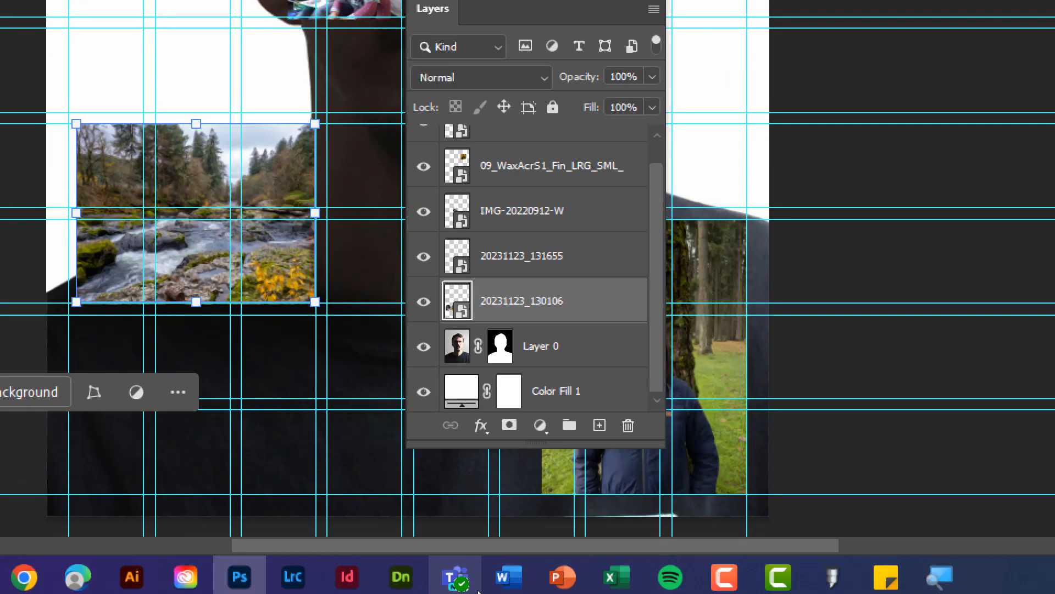
# - Load the portrait's Layer 0 mask as a selection and add it as a layer mask to the river photo
pyautogui.keyDown('ctrl'); pyautogui.click(492, 475); pyautogui.keyUp('ctrl')
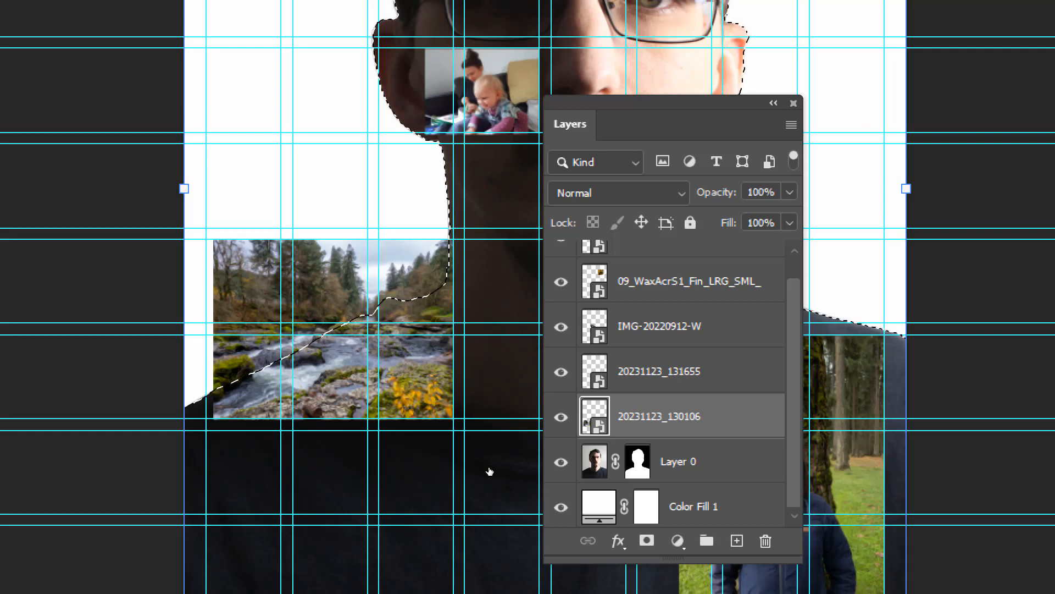
pyautogui.click(513, 450)
pyautogui.click(498, 510)
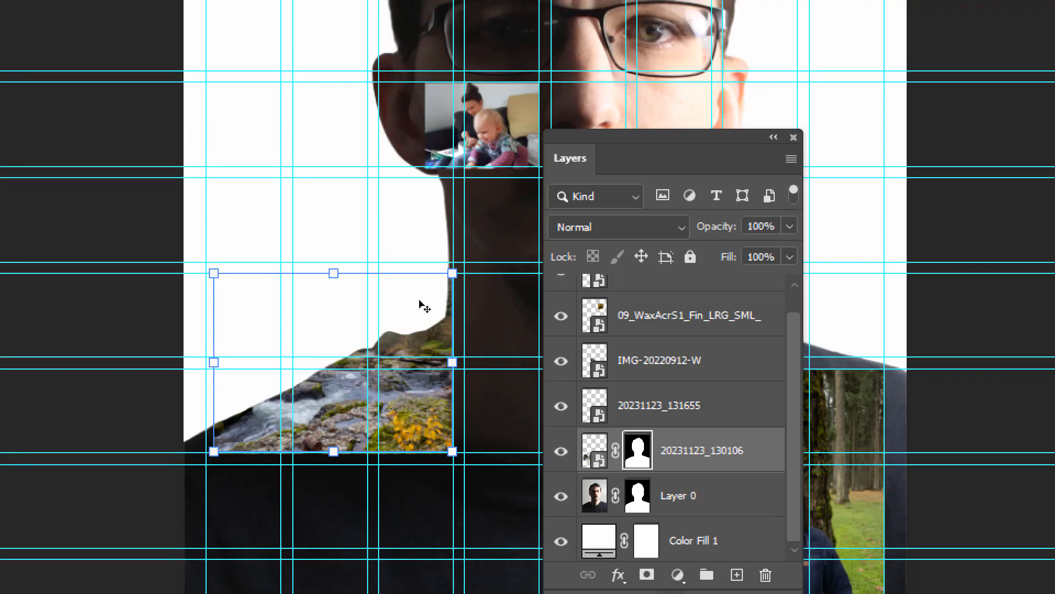
# - Enlarge the woman-and-baby photo IMG-20220912-W outward to the next vertical guide, commit, and mask it with the portrait's silhouette
pyautogui.click(427, 259)
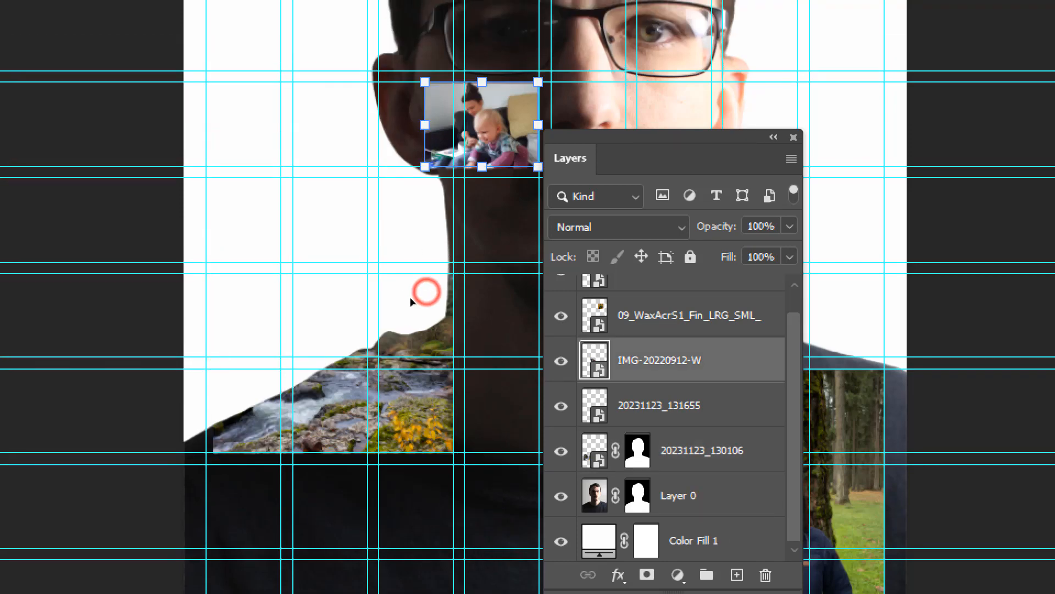
pyautogui.click(386, 303)
pyautogui.moveTo(386, 303); pyautogui.dragTo(358, 318)
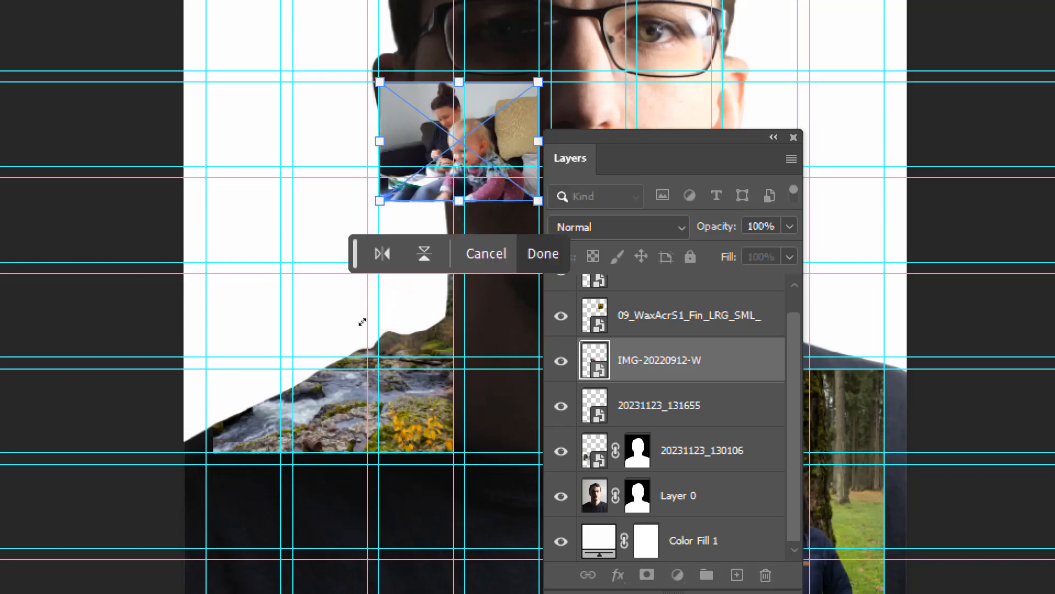
pyautogui.click(390, 297)
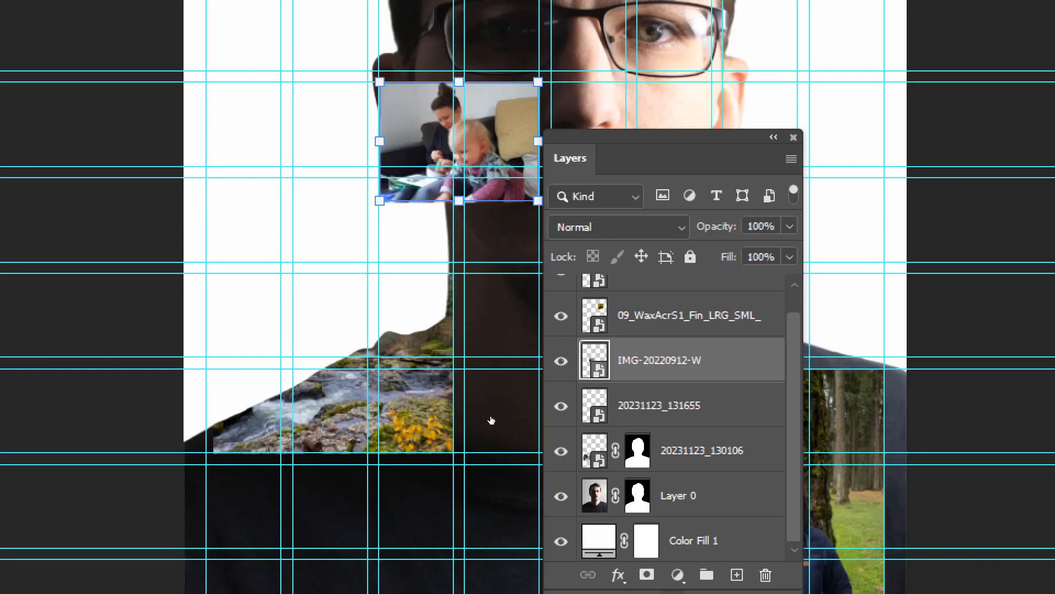
pyautogui.click(489, 473)
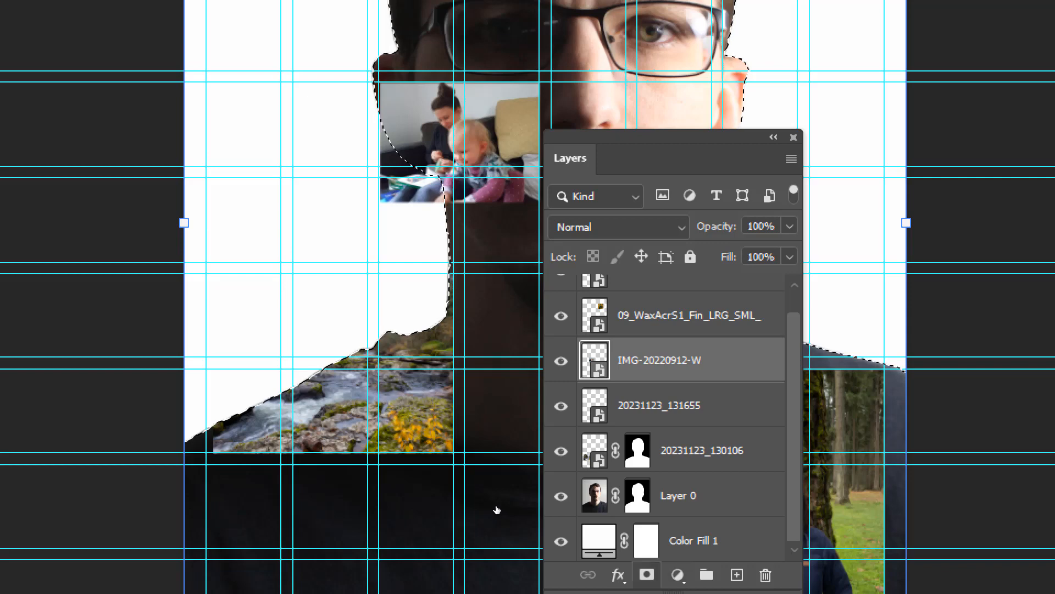
pyautogui.click(646, 574)
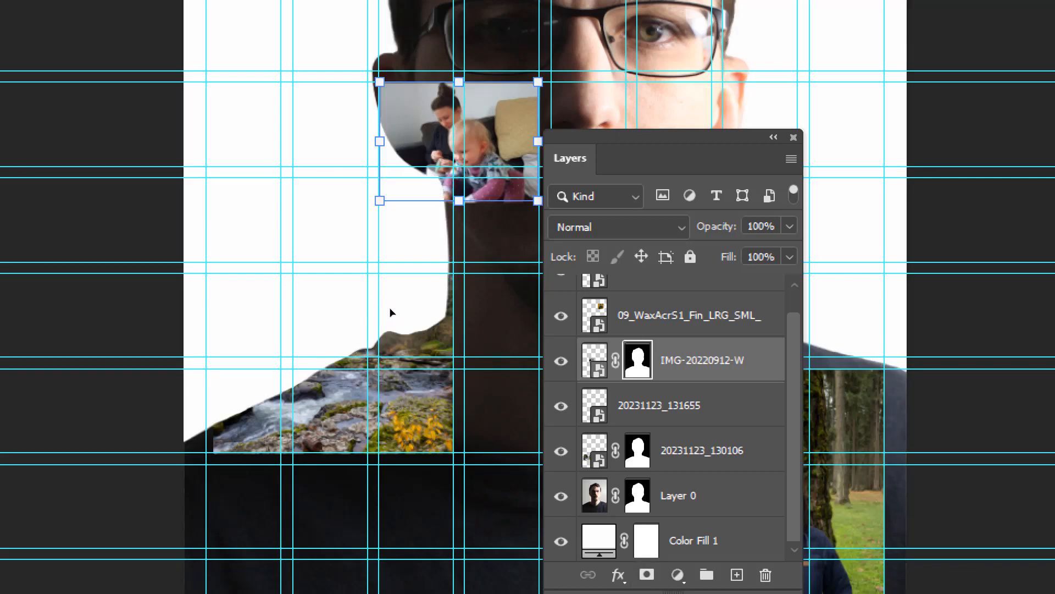
# - Select the mountain photo layer 01470014 and mask it with the silhouette selection loaded from Layer 0's mask
pyautogui.scroll(5, 419, 335)
pyautogui.click(419, 329)
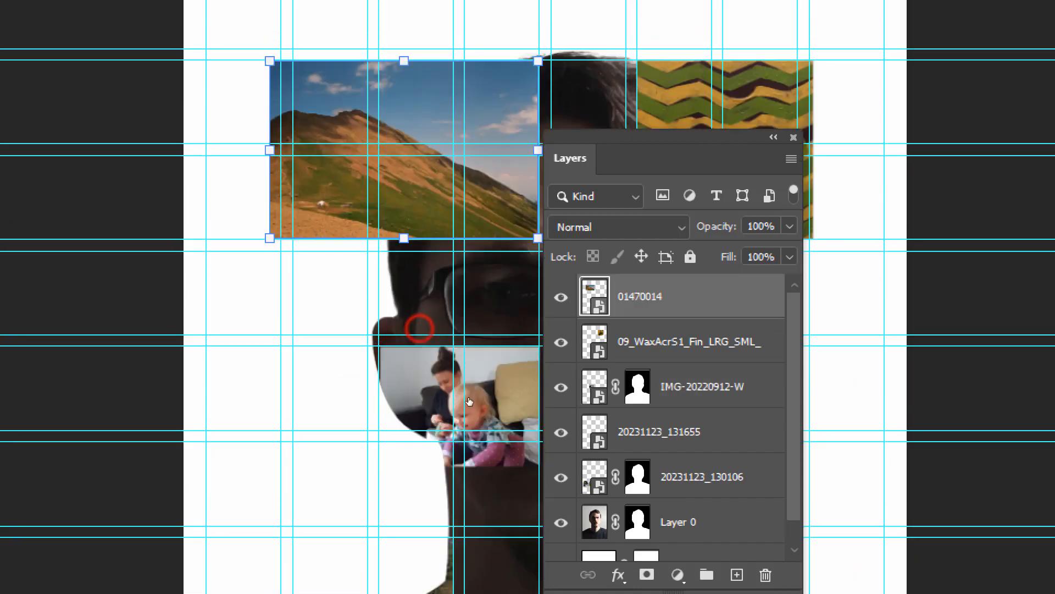
pyautogui.keyDown('ctrl'); pyautogui.click(490, 421); pyautogui.keyUp('ctrl')
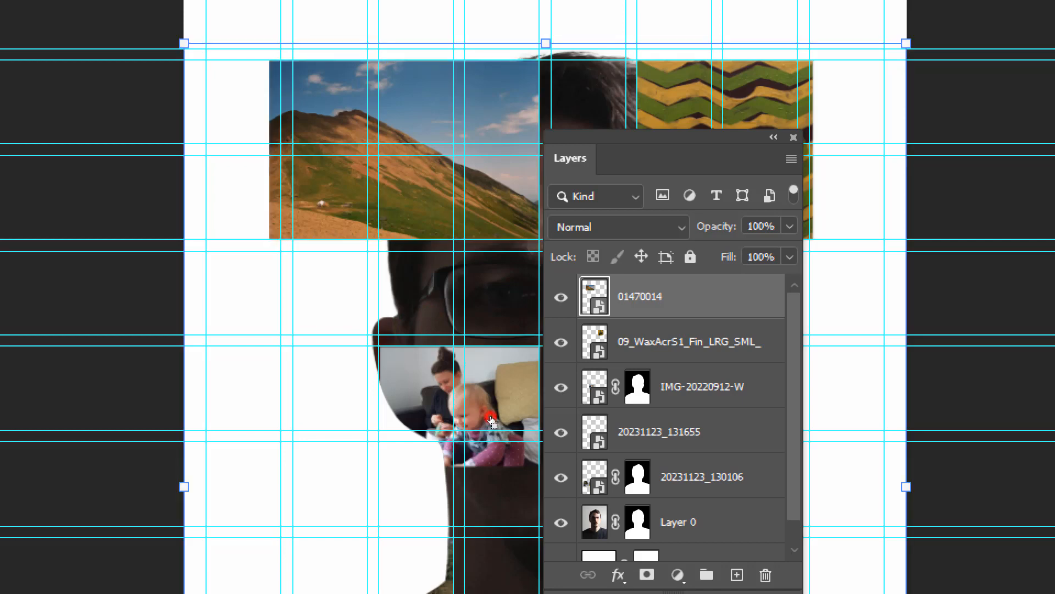
pyautogui.click(495, 510)
# - Select the striped pattern layer 09_WaxAcrS1_Fin_LRG_SML_ and mask it with the portrait's silhouette, keeping the layer list clear of the pattern
pyautogui.click(537, 268)
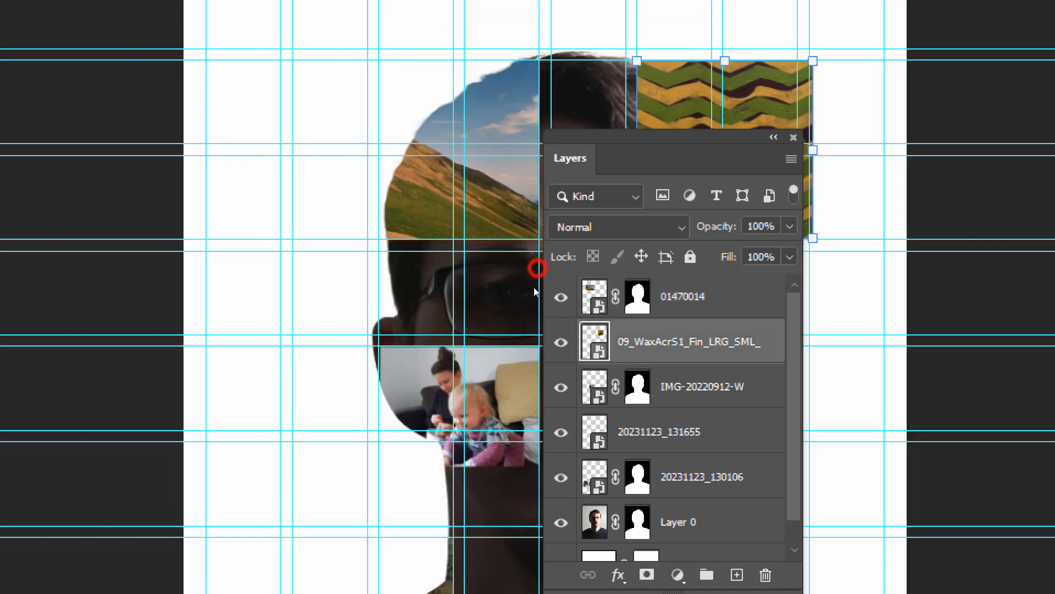
pyautogui.moveTo(534, 287); pyautogui.dragTo(388, 233)
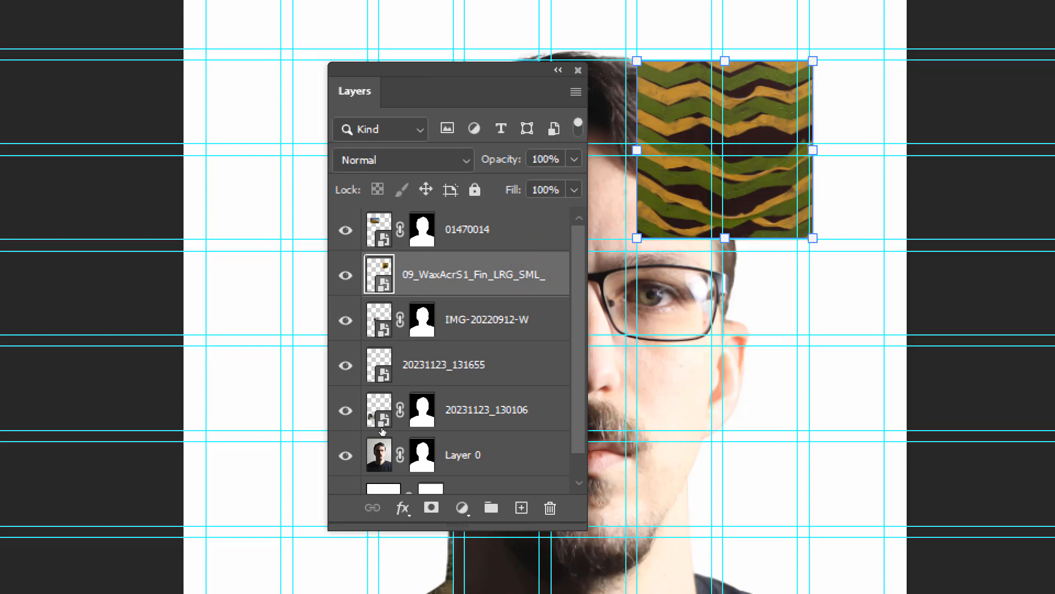
pyautogui.keyDown('ctrl'); pyautogui.click(421, 419); pyautogui.keyUp('ctrl')
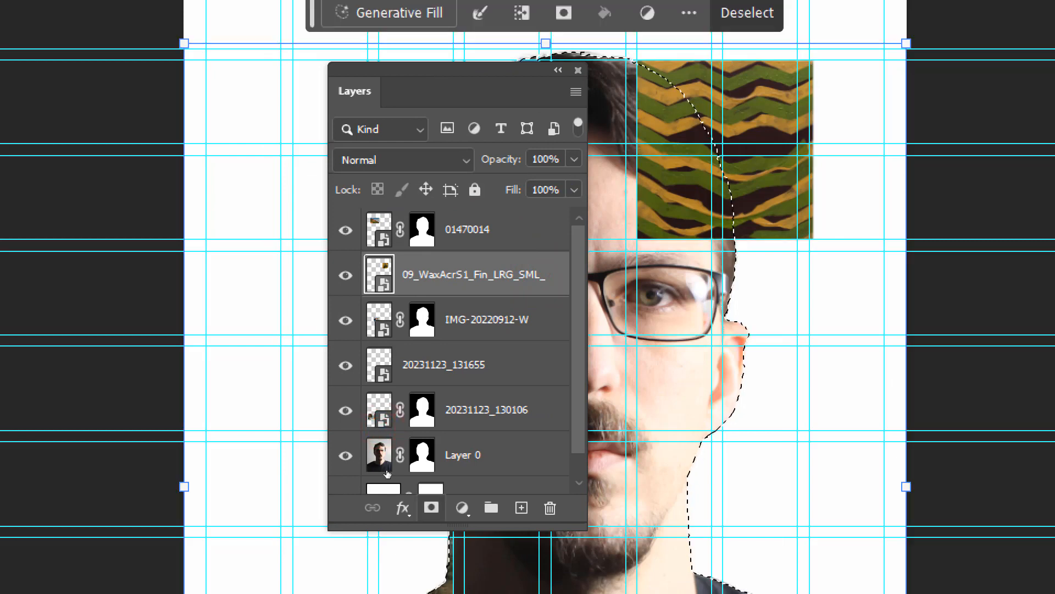
pyautogui.click(431, 508)
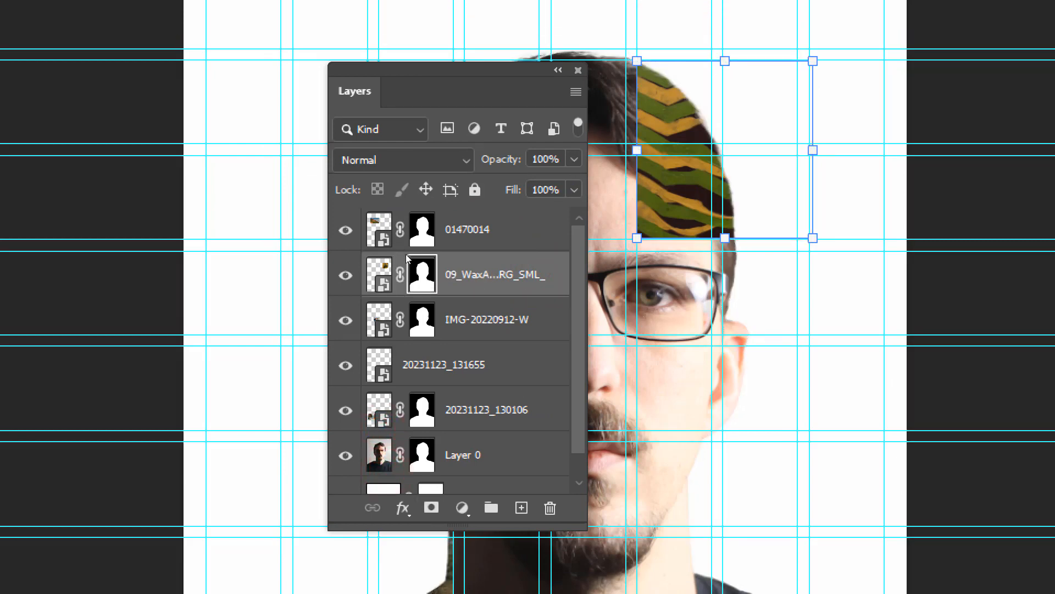
# - Move the floating layer list off the portrait and dock it back beneath the layer properties
pyautogui.moveTo(406, 254); pyautogui.dragTo(697, 256)
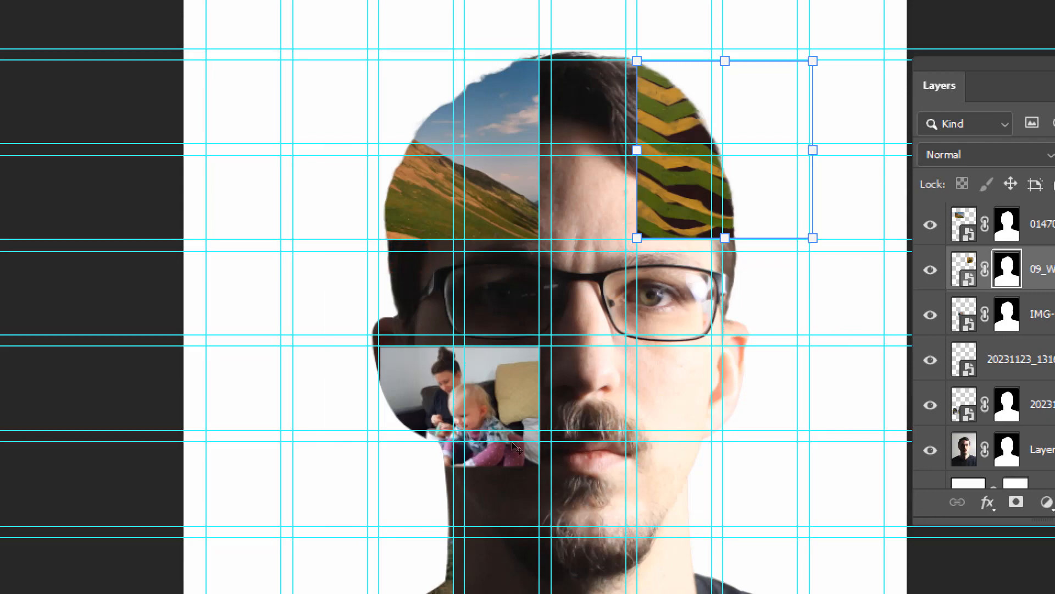
pyautogui.scroll(-5, 561, 583)
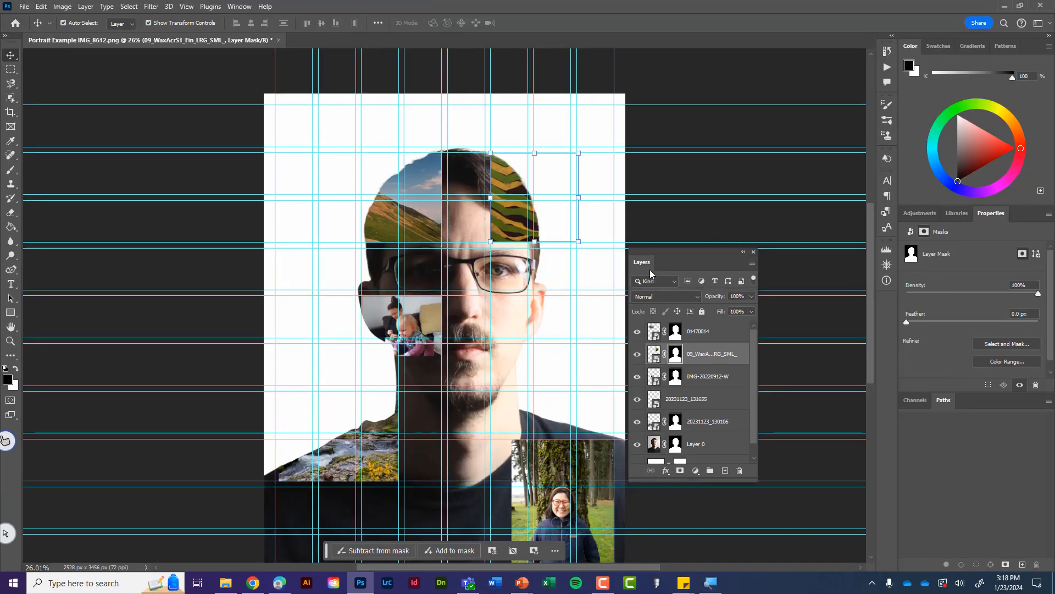
pyautogui.click(639, 262)
pyautogui.moveTo(670, 285); pyautogui.dragTo(949, 404)
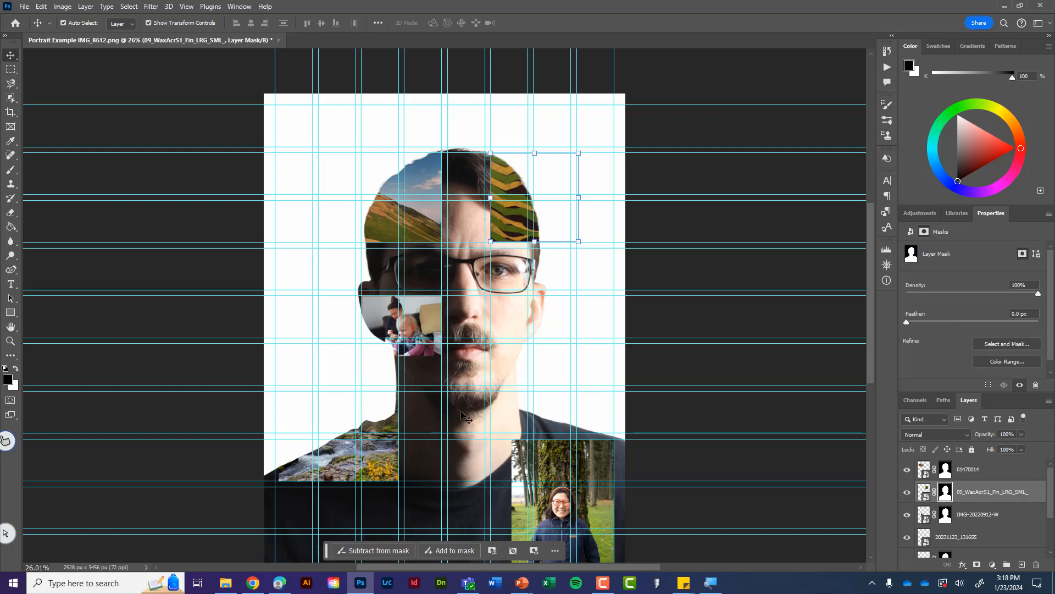
# - Select the layer mask of the woman-and-baby photo IMG-20220912-W and lower its density to partly reveal the masked area
pyautogui.scroll(5, 395, 349)
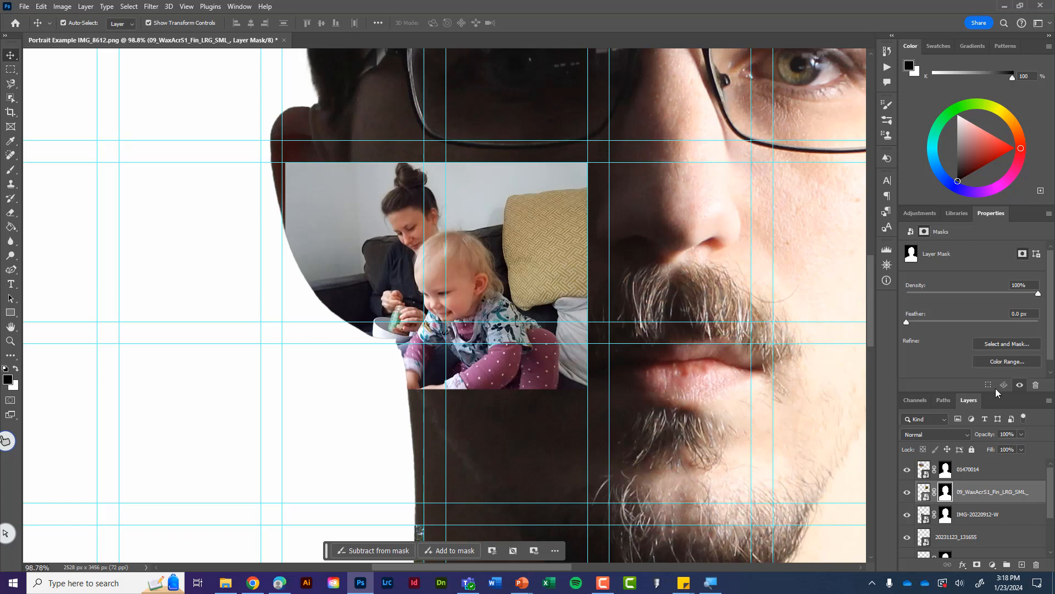
pyautogui.click(526, 312)
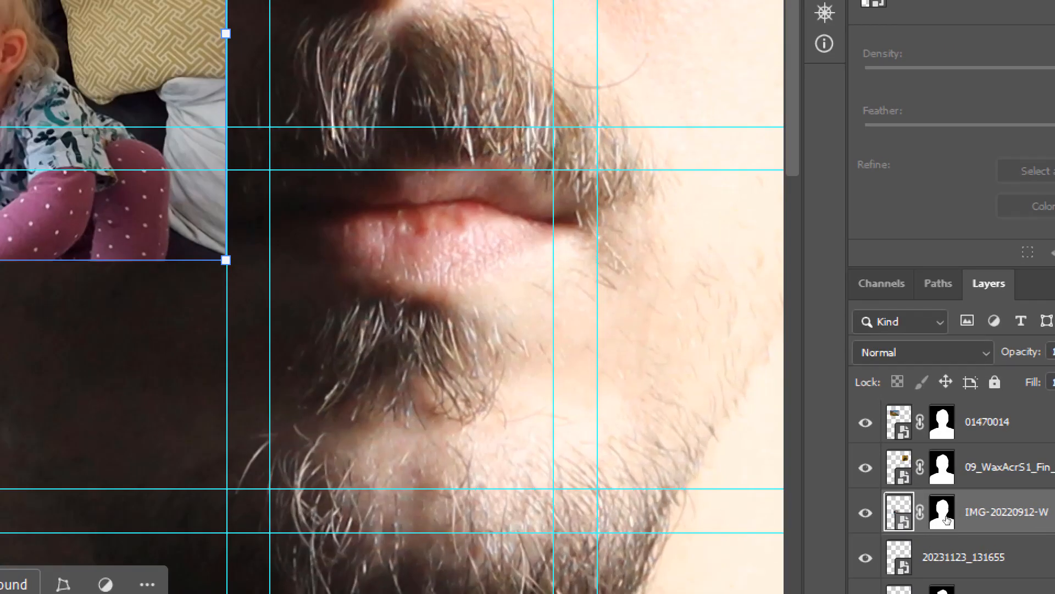
pyautogui.click(947, 517)
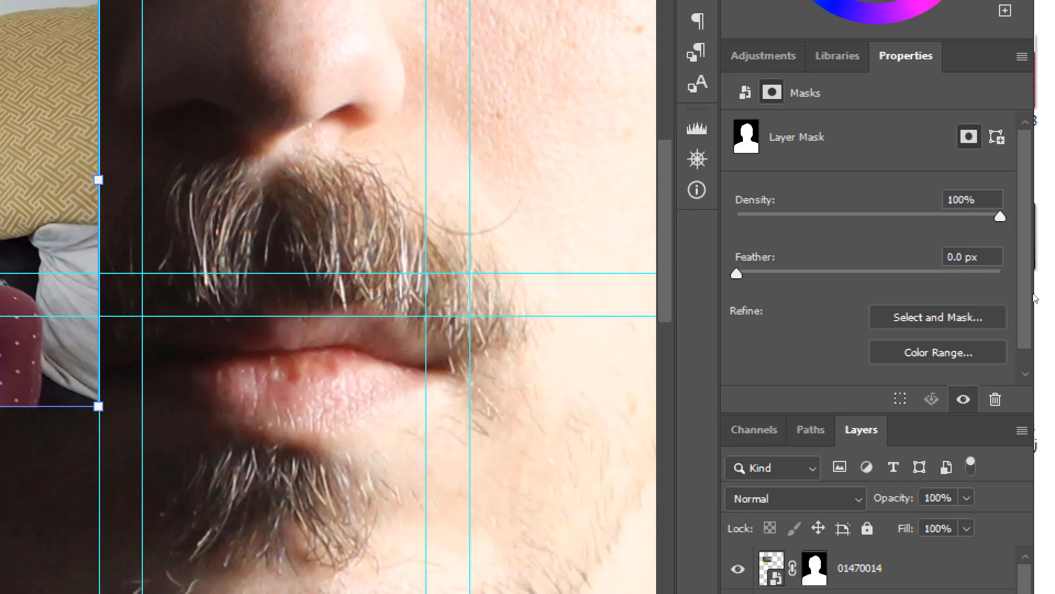
pyautogui.moveTo(1001, 216); pyautogui.dragTo(862, 216)
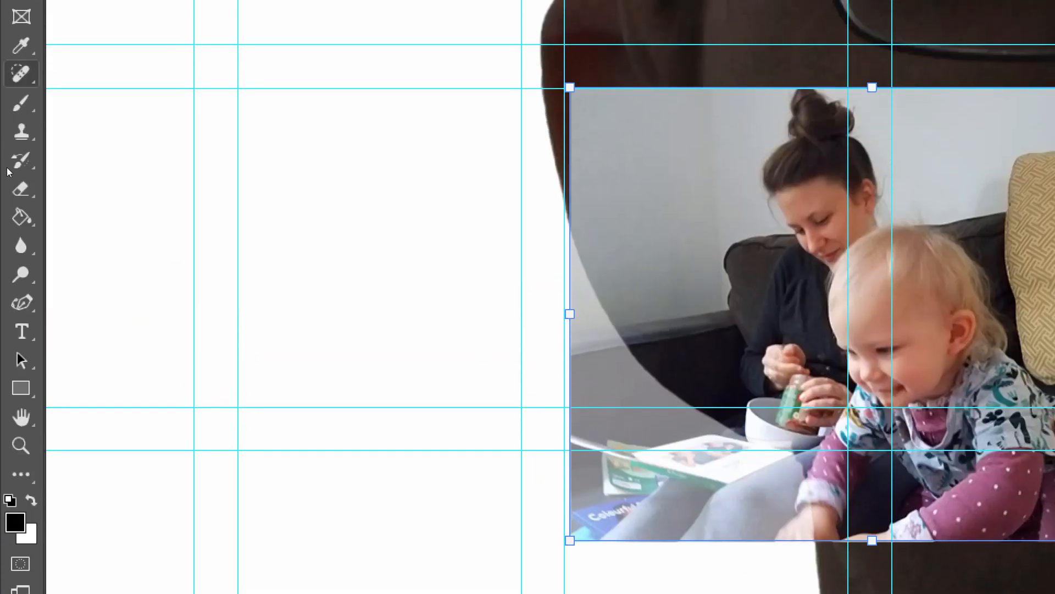
# - Choose the Brush tool with a round tip, 31 px in size and 83% hardness, for editing the photo's mask
pyautogui.press('b')
pyautogui.click(10, 172)
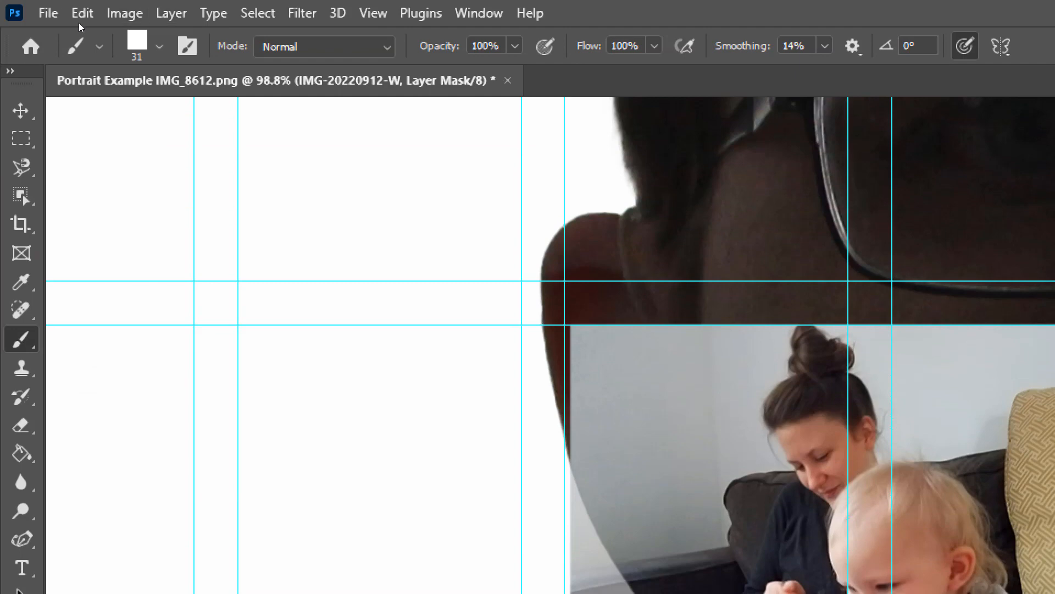
pyautogui.click(158, 46)
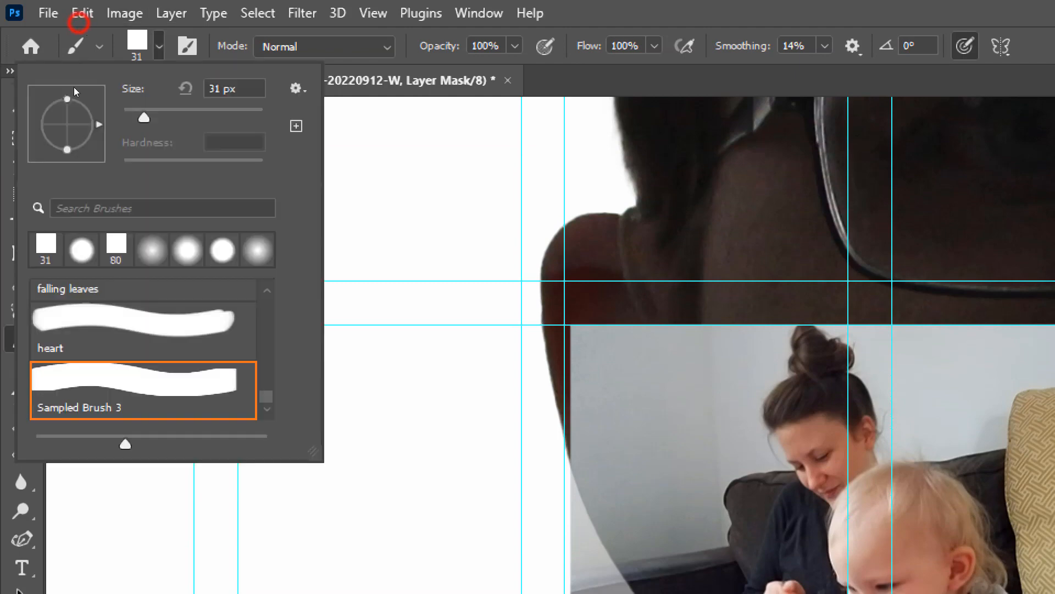
pyautogui.click(39, 123)
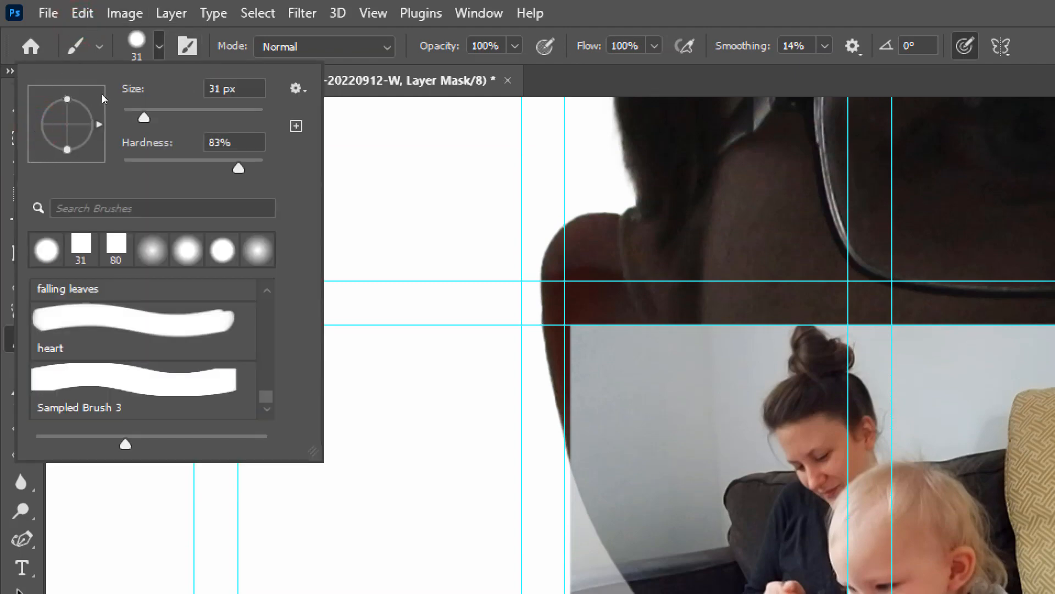
pyautogui.click(83, 33)
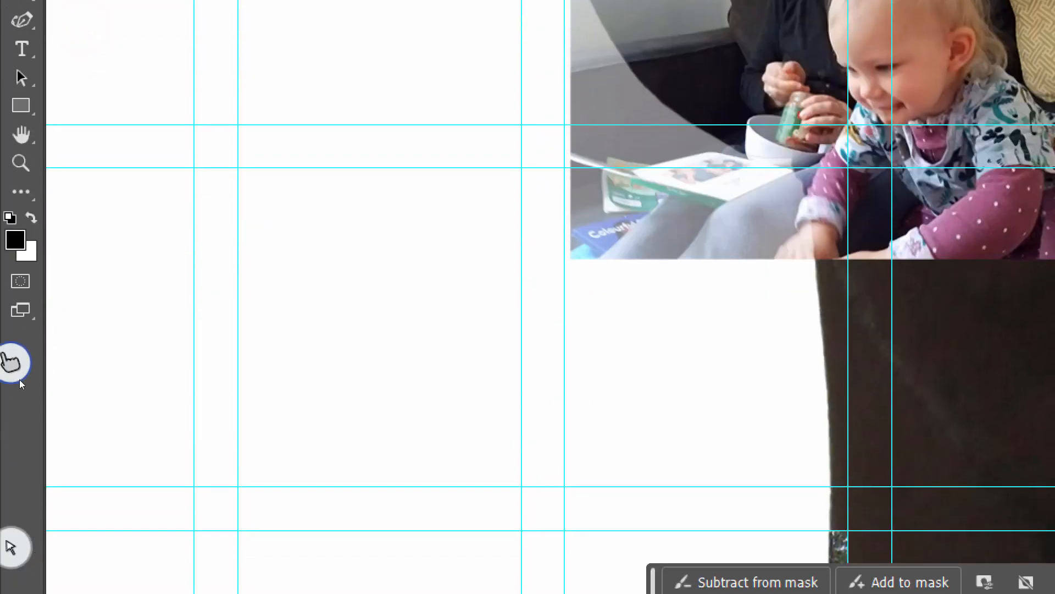
# - Make white the foreground colour, soften the brush's hardness, and lower its opacity to 68%
pyautogui.press('x')
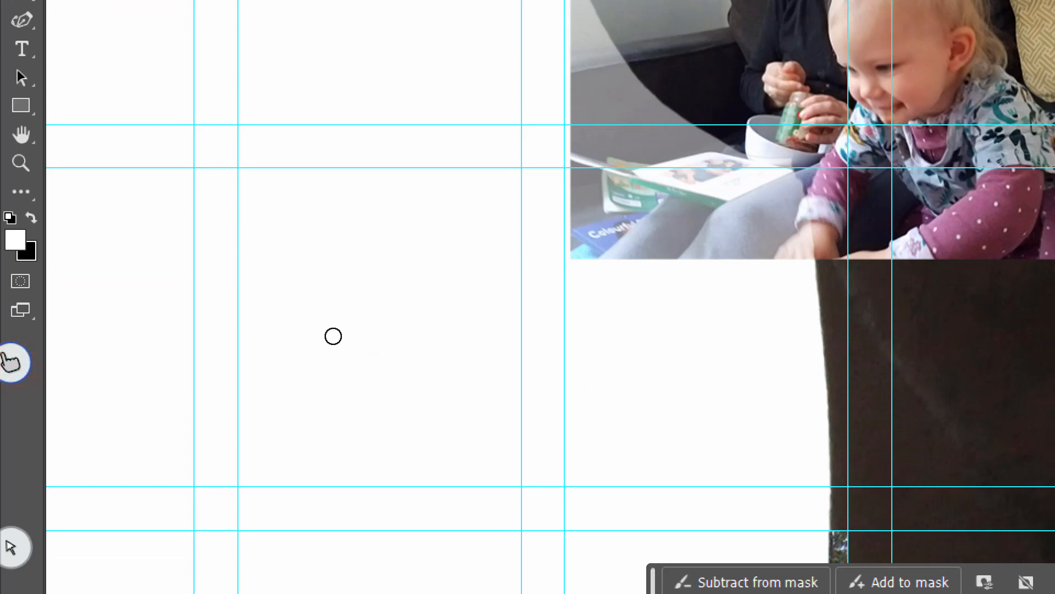
pyautogui.click(408, 300)
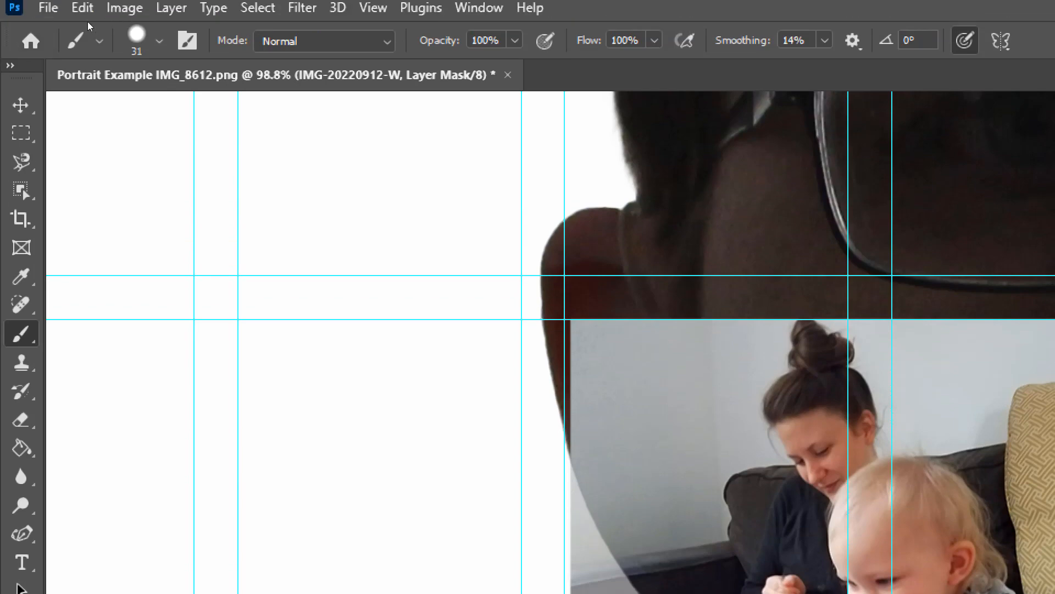
pyautogui.click(159, 41)
pyautogui.moveTo(238, 162); pyautogui.dragTo(134, 162)
pyautogui.click(158, 41)
pyautogui.moveTo(440, 40)
pyautogui.mouseDown()
pyautogui.moveTo(313, 40)
pyautogui.moveTo(396, 41)
pyautogui.mouseUp()
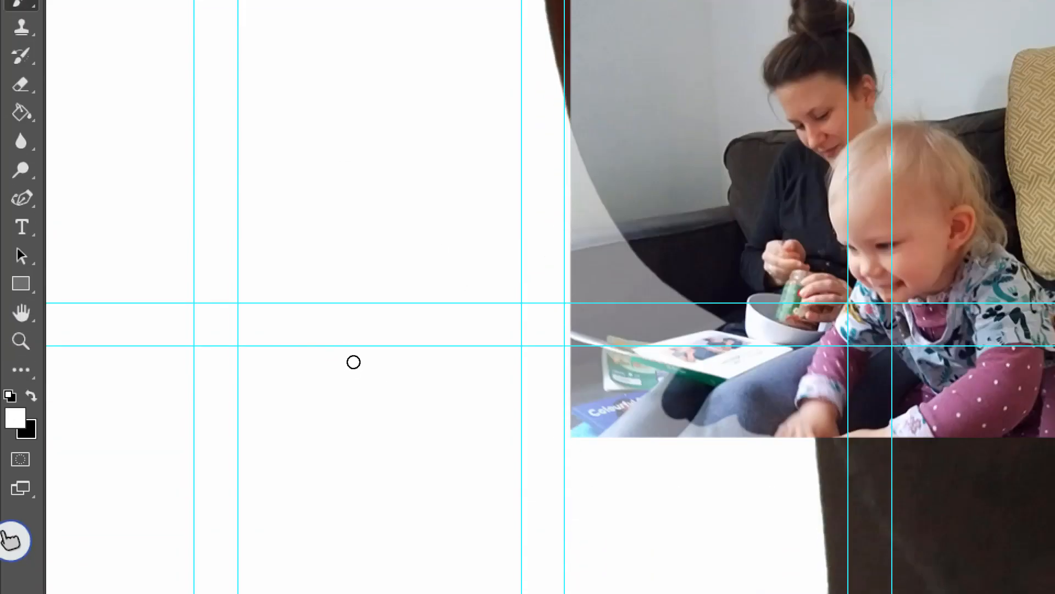
# - Paint back the book and knees at the woman-and-baby photo's lower edge and restore the mask density to 100%
pyautogui.moveTo(694, 379)
pyautogui.mouseDown()
pyautogui.moveTo(671, 416)
pyautogui.moveTo(759, 414)
pyautogui.mouseUp()
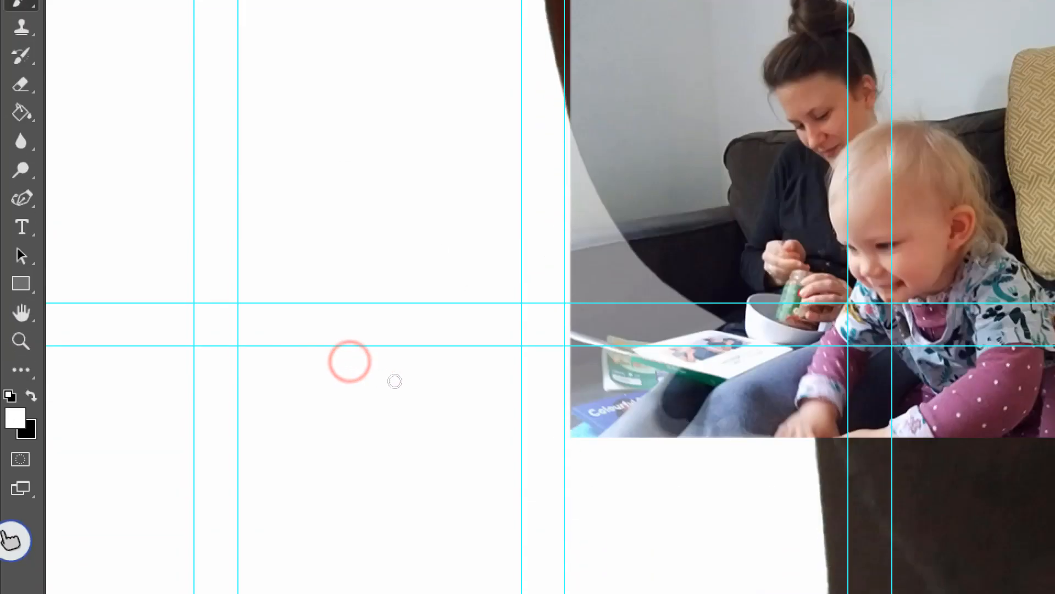
pyautogui.moveTo(670, 403); pyautogui.dragTo(769, 400)
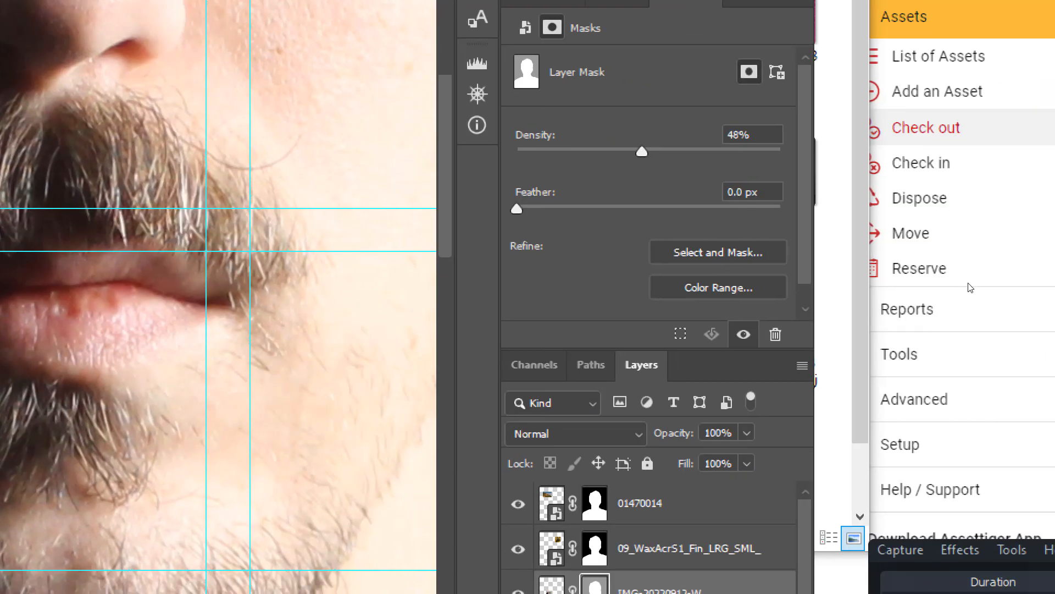
pyautogui.moveTo(642, 152); pyautogui.dragTo(781, 151)
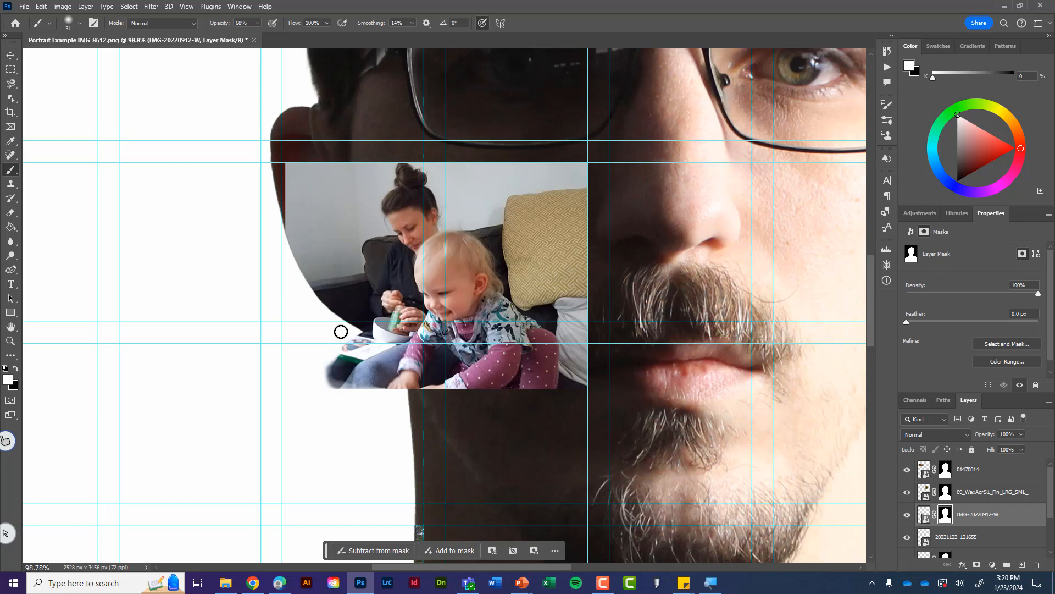
# - Enlarge the brush to 100 px and paint black along the woman-and-baby photo's left side to uncover the portrait's ear and jaw
pyautogui.press('x')
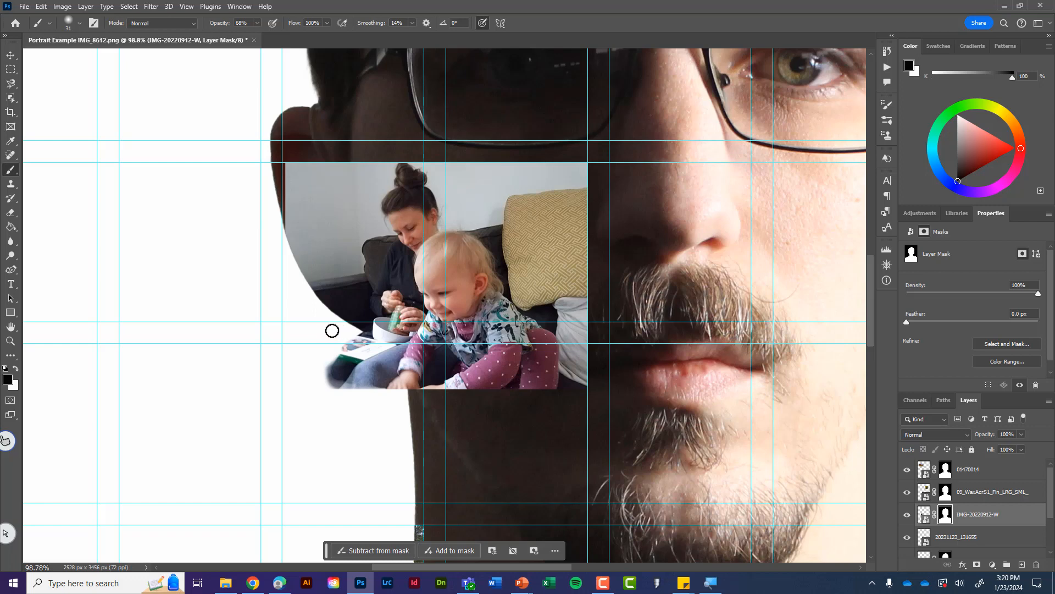
pyautogui.press(']')
pyautogui.press(']')
pyautogui.press(']')
pyautogui.press(']')
pyautogui.press(']')
pyautogui.press(']')
pyautogui.press(']')
pyautogui.press(']')
pyautogui.press(']')
pyautogui.moveTo(325, 319)
pyautogui.mouseDown()
pyautogui.moveTo(315, 197)
pyautogui.moveTo(298, 301)
pyautogui.mouseUp()
pyautogui.moveTo(296, 164)
pyautogui.mouseDown()
pyautogui.moveTo(314, 330)
pyautogui.moveTo(323, 137)
pyautogui.moveTo(320, 243)
pyautogui.mouseUp()
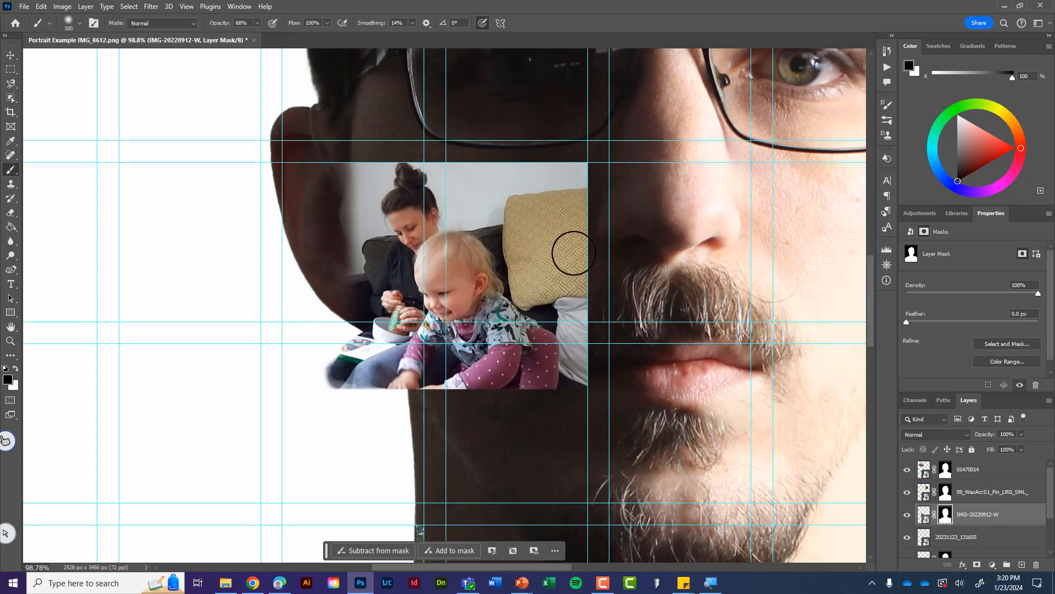
# - Select the layer mask of the river photo 20231123_130106, set its density to 50%, and make white the foreground colour
pyautogui.press('space')
pyautogui.moveTo(611, 346); pyautogui.dragTo(571, 189)
pyautogui.moveTo(454, 393)
pyautogui.mouseDown()
pyautogui.moveTo(598, 227)
pyautogui.moveTo(711, 205)
pyautogui.mouseUp()
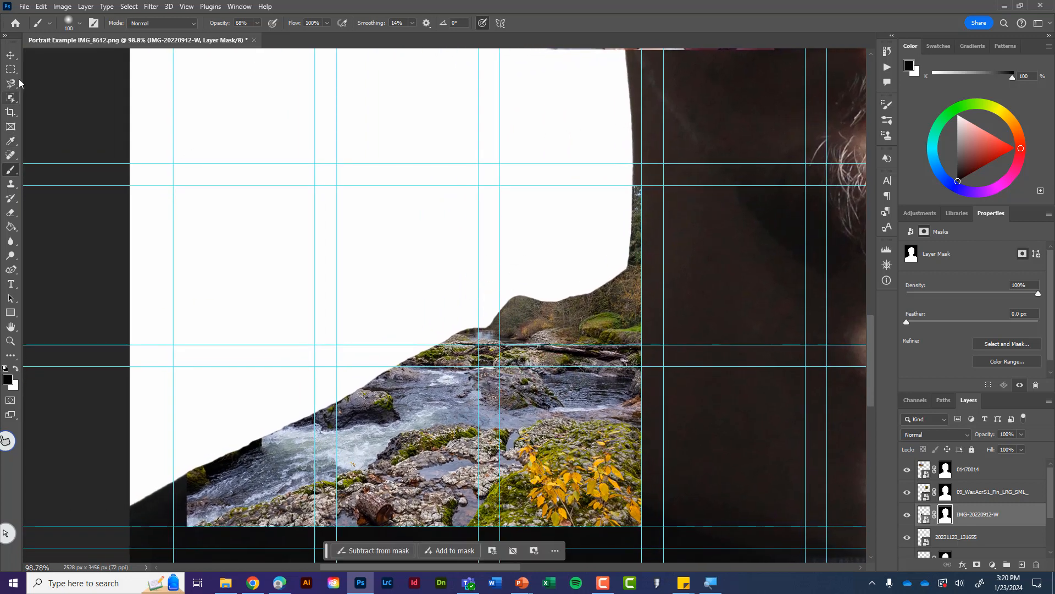
pyautogui.click(10, 55)
pyautogui.click(525, 409)
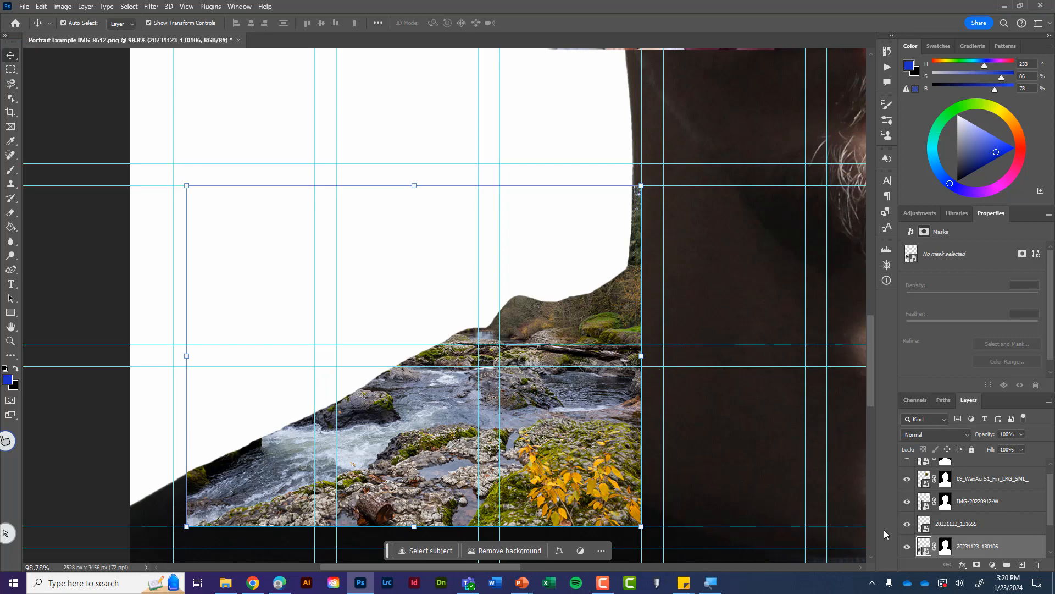
pyautogui.click(946, 548)
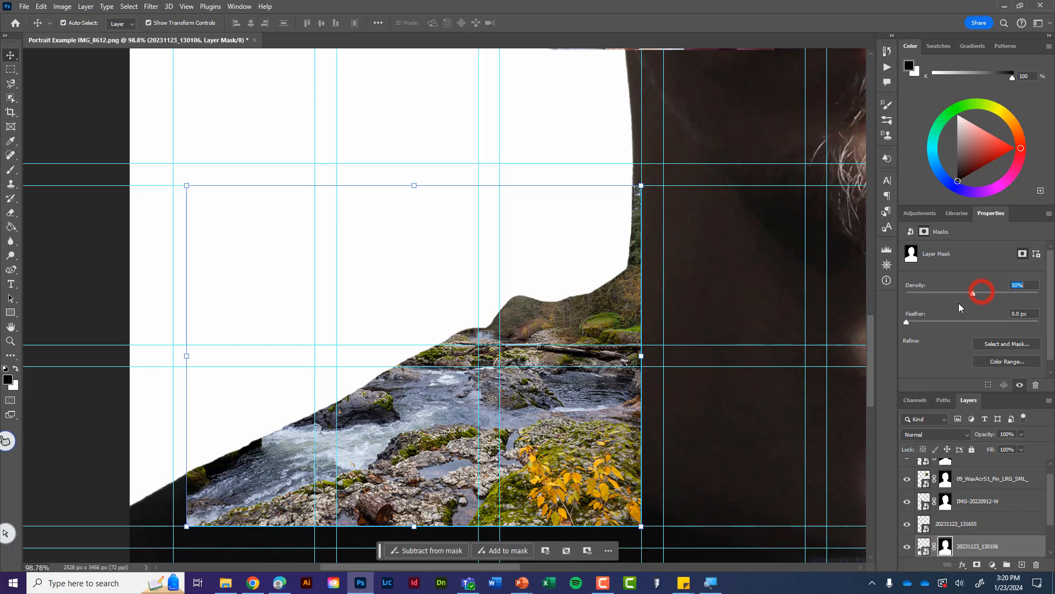
pyautogui.click(16, 368)
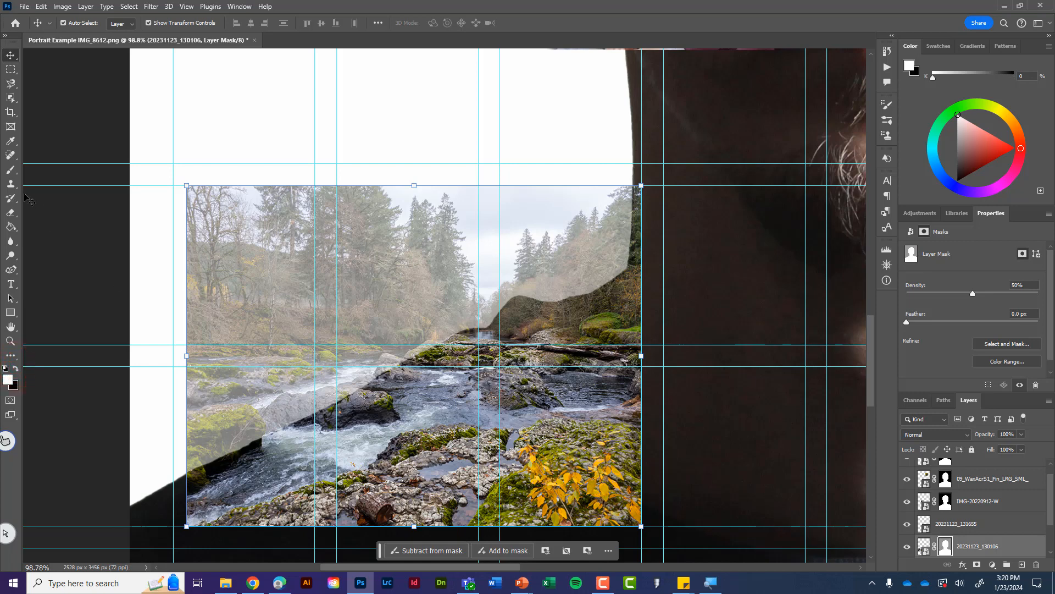
# - Paint back the river photo's trees and rocks beyond the shoulder with the Brush tool and restore the mask density to 100%
pyautogui.click(11, 169)
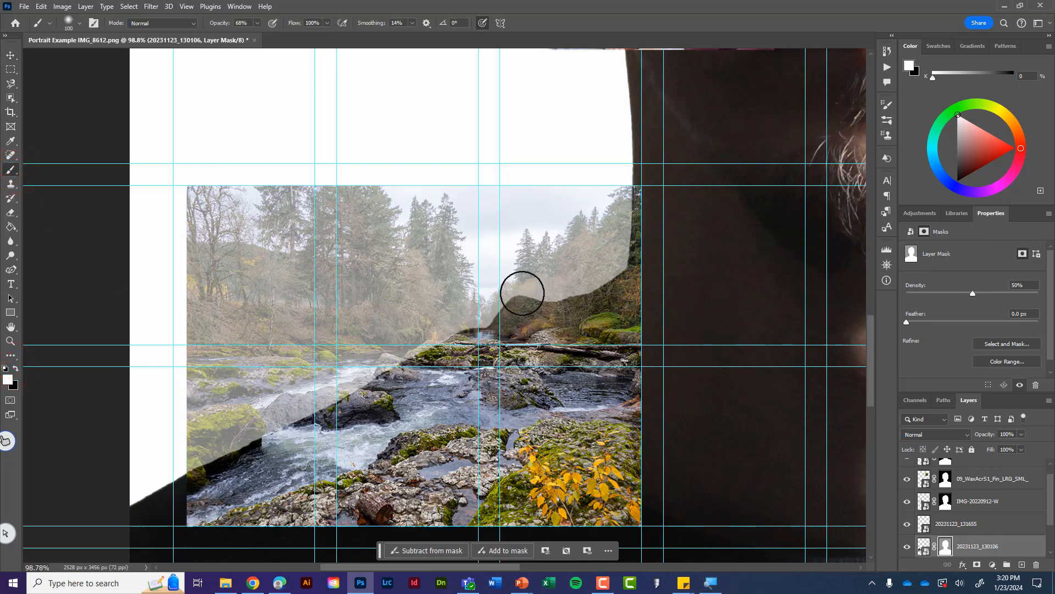
pyautogui.moveTo(522, 292)
pyautogui.mouseDown()
pyautogui.moveTo(521, 328)
pyautogui.moveTo(541, 273)
pyautogui.moveTo(571, 286)
pyautogui.moveTo(627, 207)
pyautogui.moveTo(615, 260)
pyautogui.moveTo(606, 247)
pyautogui.moveTo(588, 259)
pyautogui.moveTo(558, 316)
pyautogui.moveTo(546, 302)
pyautogui.moveTo(534, 323)
pyautogui.moveTo(541, 227)
pyautogui.moveTo(585, 219)
pyautogui.moveTo(605, 243)
pyautogui.moveTo(607, 278)
pyautogui.moveTo(618, 239)
pyautogui.moveTo(620, 263)
pyautogui.moveTo(624, 231)
pyautogui.moveTo(530, 263)
pyautogui.moveTo(505, 324)
pyautogui.moveTo(465, 362)
pyautogui.moveTo(473, 278)
pyautogui.moveTo(425, 412)
pyautogui.moveTo(431, 220)
pyautogui.moveTo(402, 381)
pyautogui.moveTo(396, 370)
pyautogui.moveTo(377, 378)
pyautogui.moveTo(323, 428)
pyautogui.moveTo(302, 433)
pyautogui.mouseUp()
pyautogui.moveTo(402, 365)
pyautogui.mouseDown()
pyautogui.moveTo(468, 304)
pyautogui.moveTo(495, 231)
pyautogui.moveTo(421, 333)
pyautogui.moveTo(406, 311)
pyautogui.moveTo(386, 387)
pyautogui.moveTo(490, 300)
pyautogui.moveTo(560, 269)
pyautogui.moveTo(525, 271)
pyautogui.moveTo(455, 389)
pyautogui.mouseUp()
pyautogui.moveTo(424, 335); pyautogui.dragTo(335, 427)
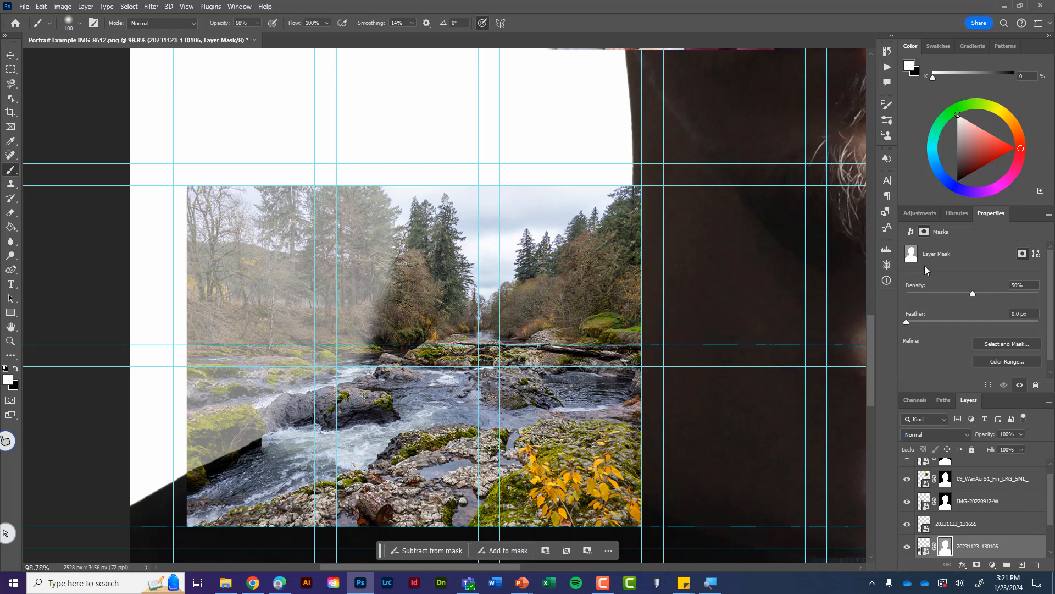
pyautogui.moveTo(972, 295); pyautogui.dragTo(1039, 293)
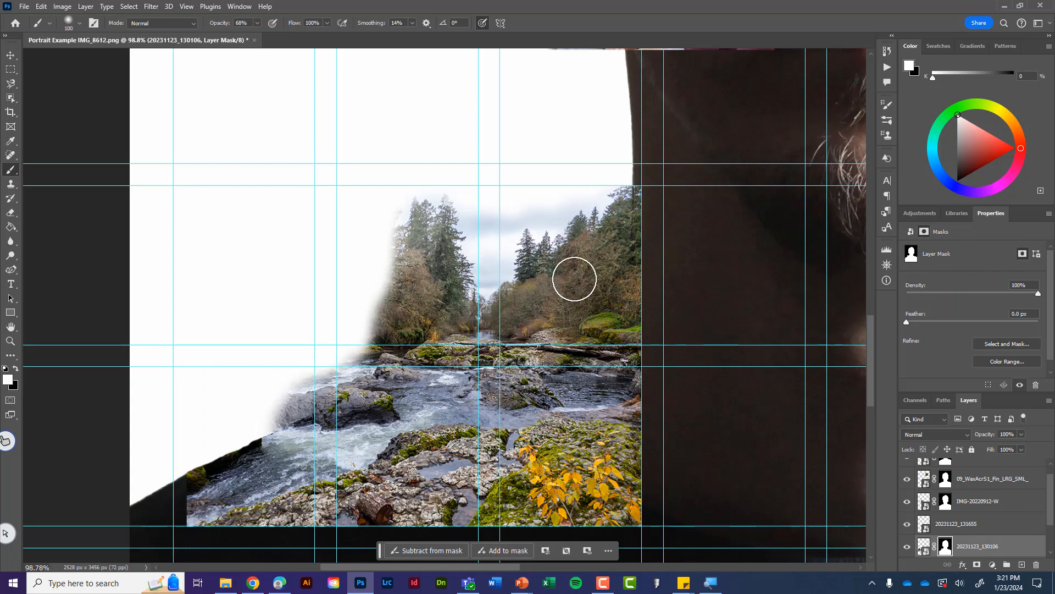
# - Draw a rectangle about 1545 × 295 px from the neck to the canvas's right edge, filled with blue (RGB 30, 38, 199)
pyautogui.scroll(-10, 589, 291)
pyautogui.moveTo(659, 264); pyautogui.dragTo(469, 331)
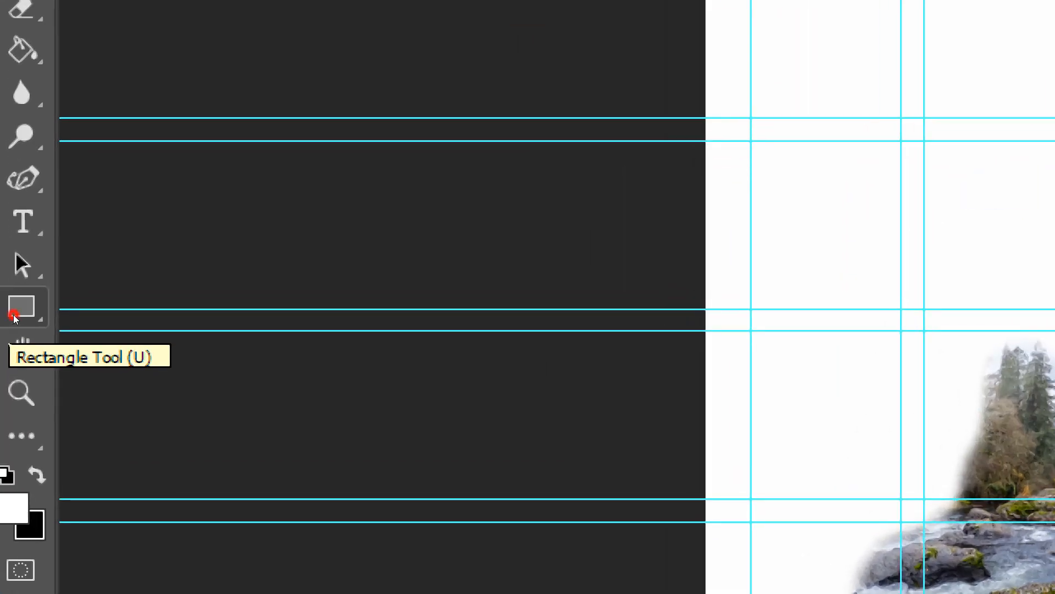
pyautogui.click(13, 317)
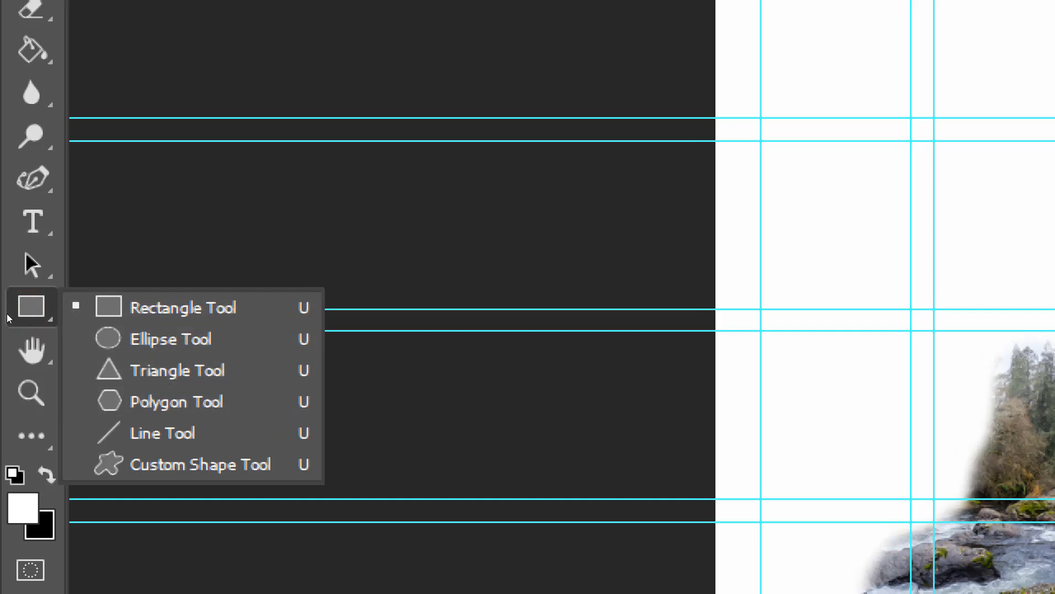
pyautogui.click(3, 317)
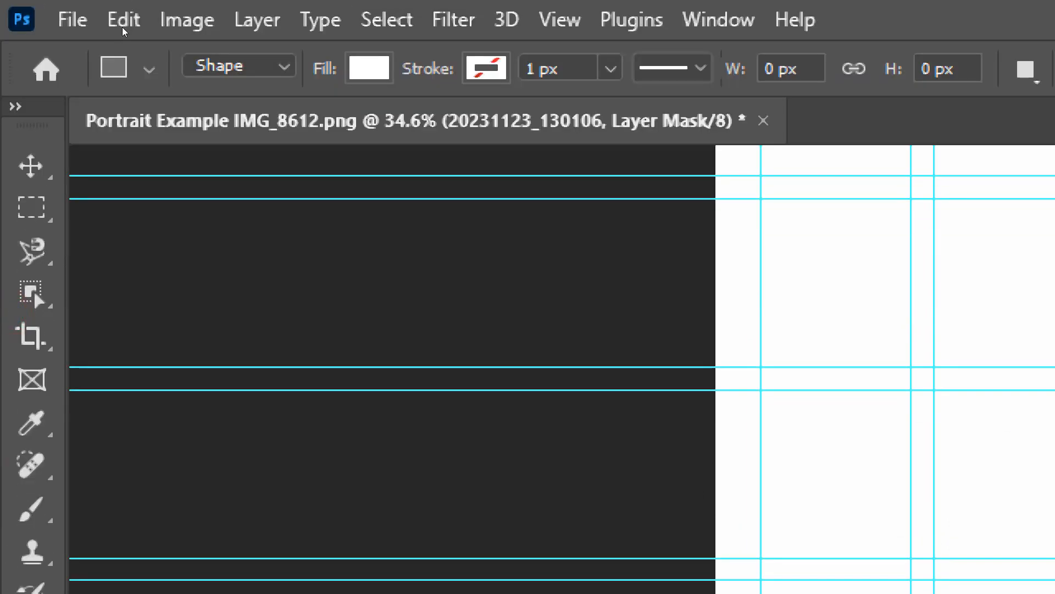
pyautogui.click(125, 23)
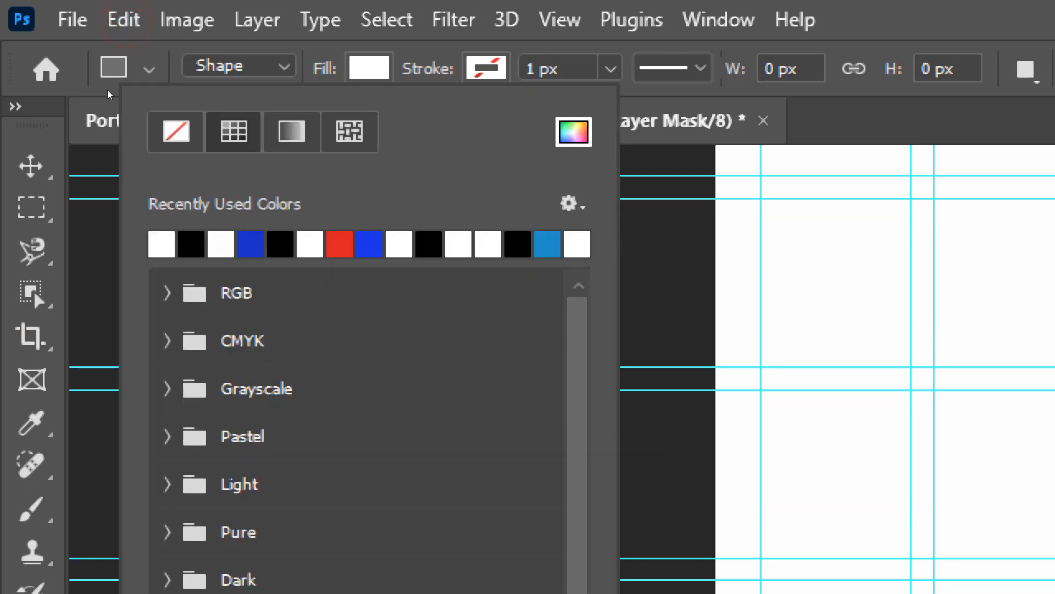
pyautogui.press('i')
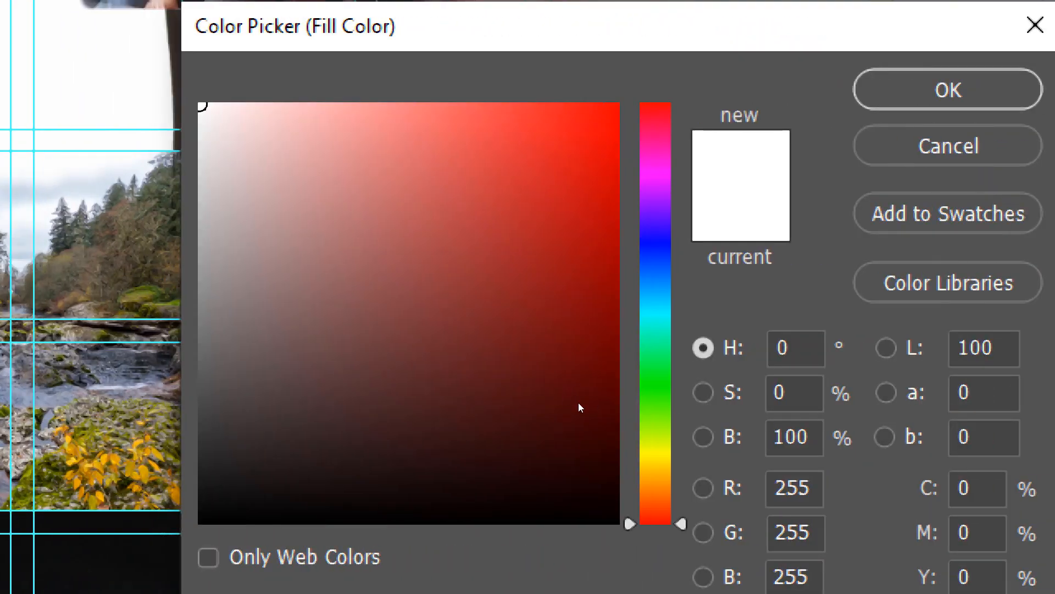
pyautogui.moveTo(655, 384); pyautogui.dragTo(656, 246)
pyautogui.click(556, 195)
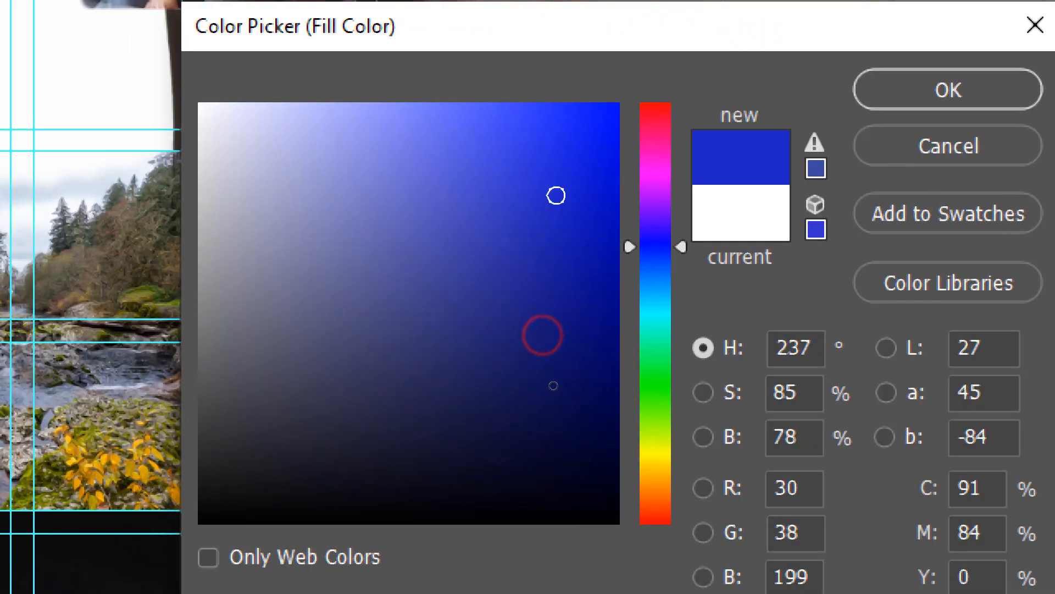
pyautogui.click(914, 97)
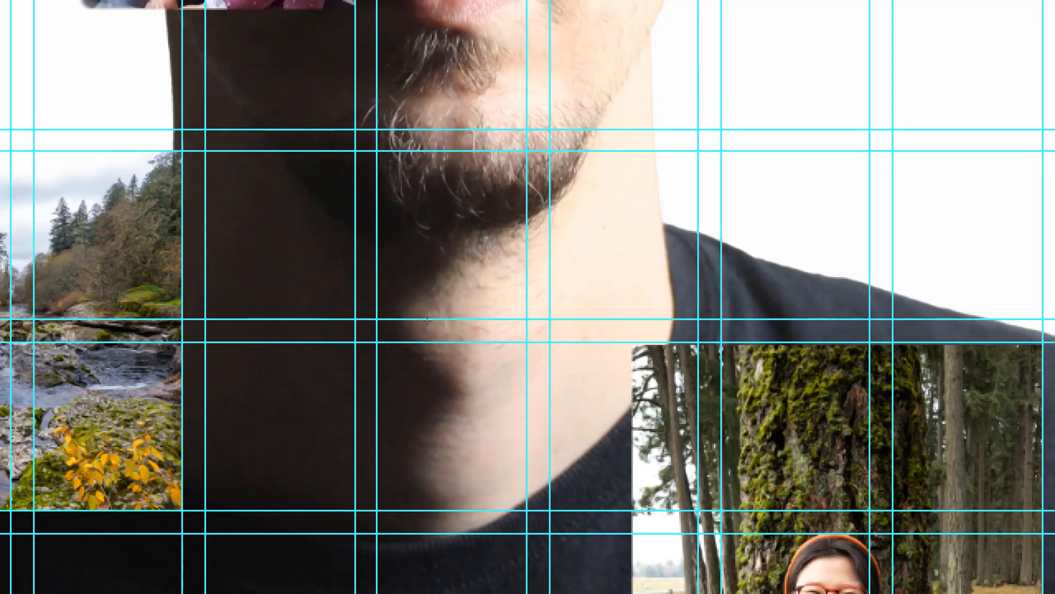
pyautogui.moveTo(425, 319); pyautogui.dragTo(716, 375)
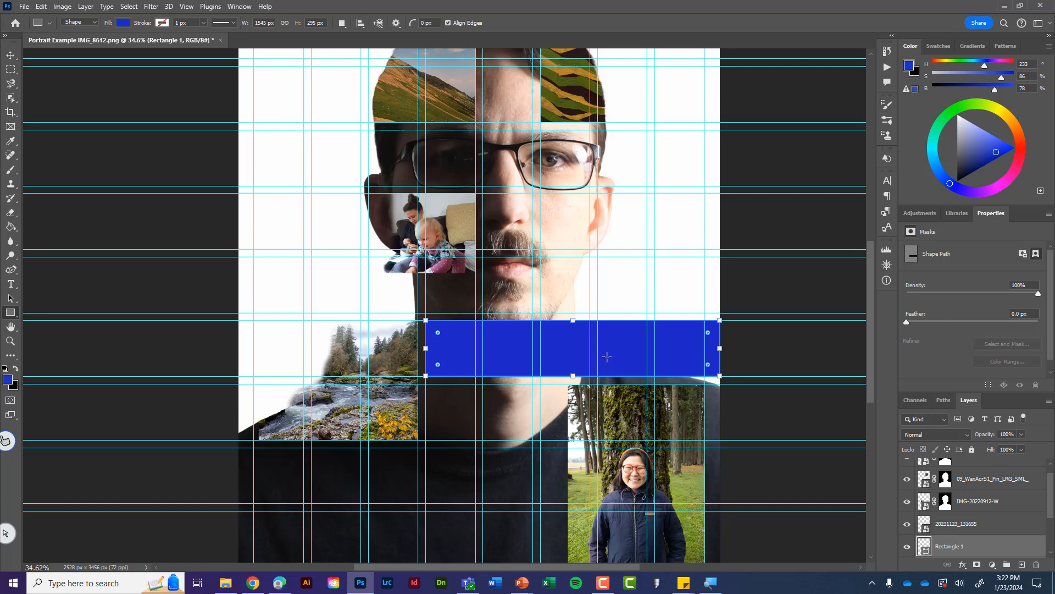
# - Switch to PowerPoint, examine the Tennessee Athletics Mailers example in the Portrait frame collage v1 presentation, and return to Photoshop
pyautogui.moveTo(522, 582)
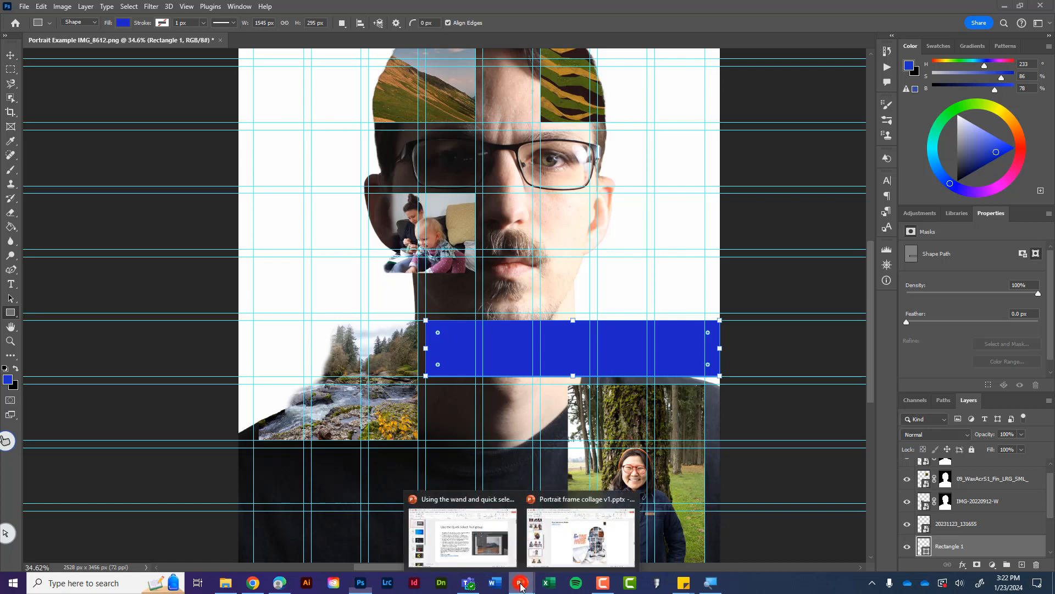
pyautogui.click(585, 548)
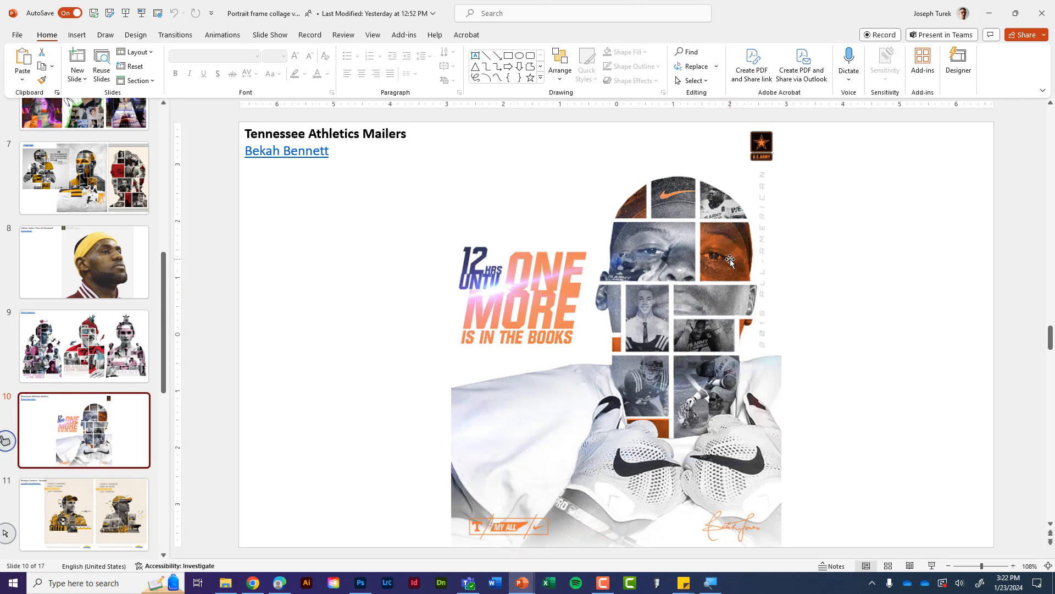
pyautogui.click(990, 10)
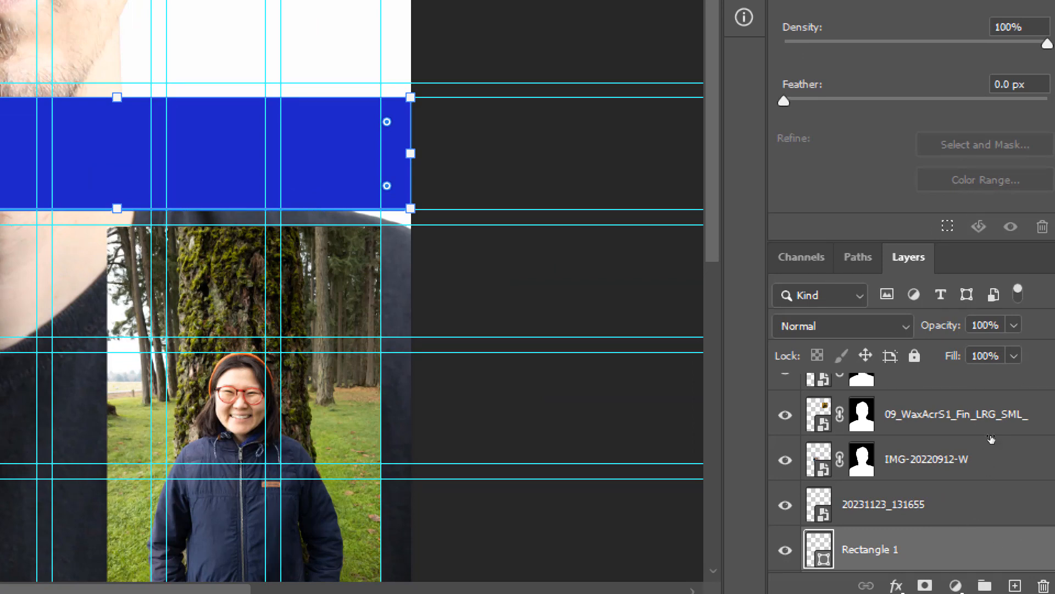
# - Lower the blue rectangle layer's opacity to 53% and set its blend mode to Multiply
pyautogui.moveTo(994, 437); pyautogui.dragTo(963, 439)
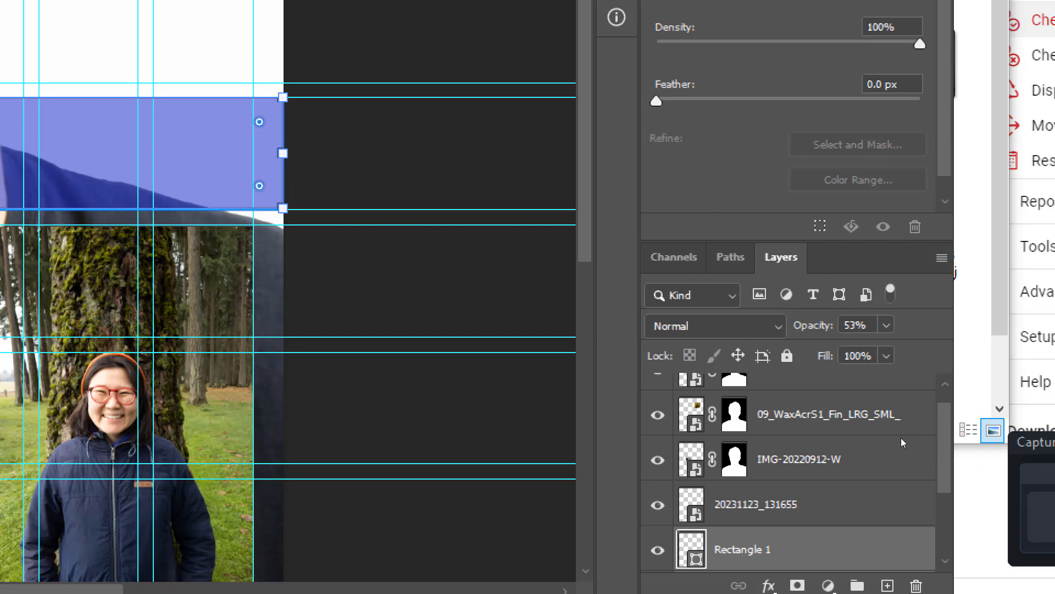
pyautogui.click(716, 326)
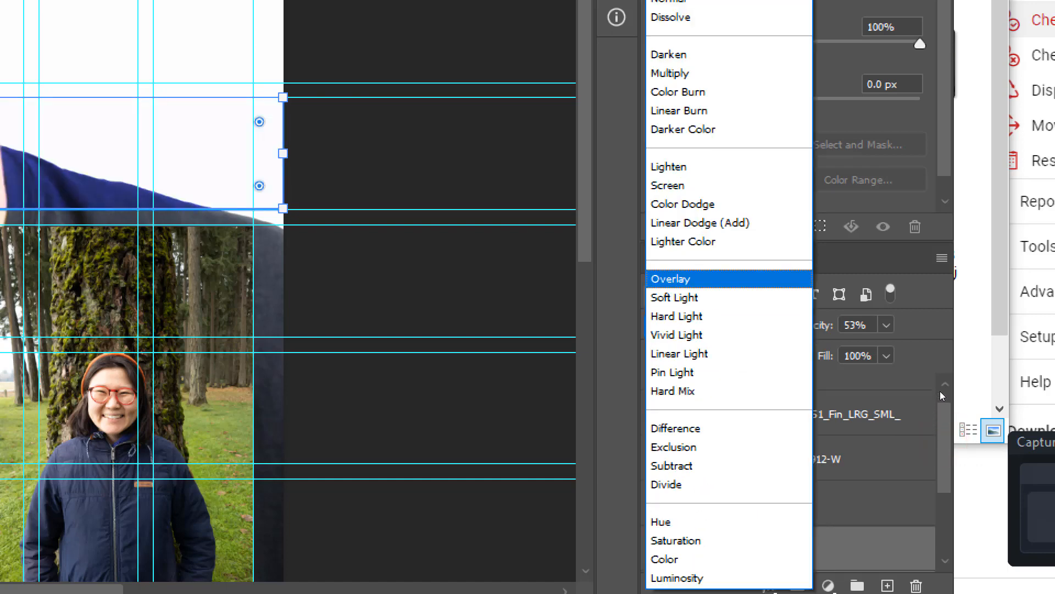
pyautogui.press('Up')
pyautogui.press('Up')
pyautogui.press('Up')
pyautogui.press('Up')
pyautogui.press('Up')
pyautogui.press('Up')
pyautogui.press('Up')
pyautogui.press('Up')
pyautogui.press('Up')
pyautogui.click(929, 308)
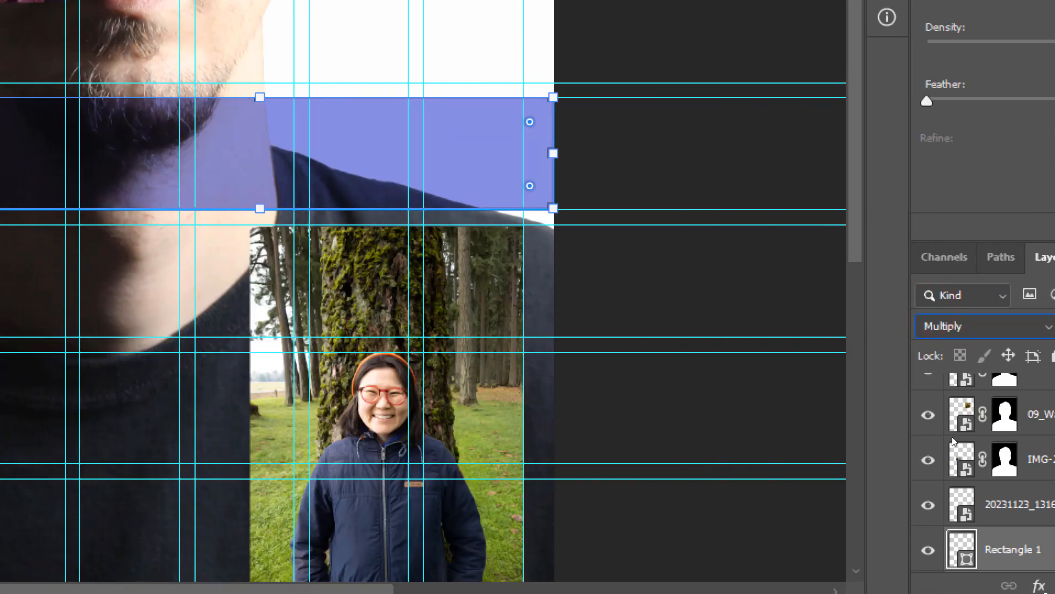
# - Try out further blend modes on the blue rectangle layer and set it to Darker Color
pyautogui.click(945, 326)
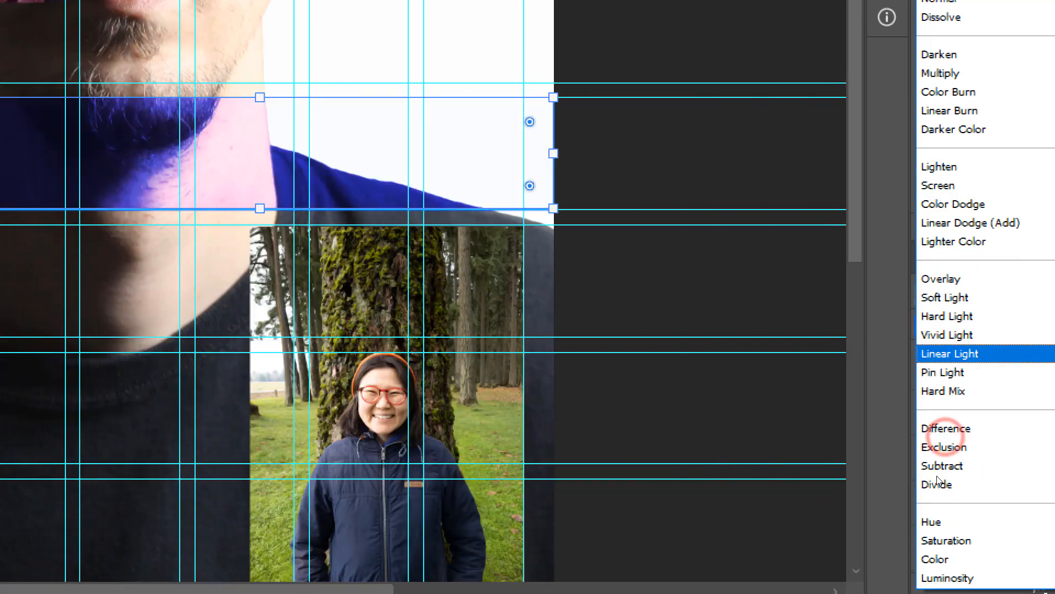
pyautogui.press('Up')
pyautogui.press('Up')
pyautogui.press('Up')
pyautogui.press('Up')
pyautogui.press('Up')
pyautogui.press('Up')
pyautogui.press('Up')
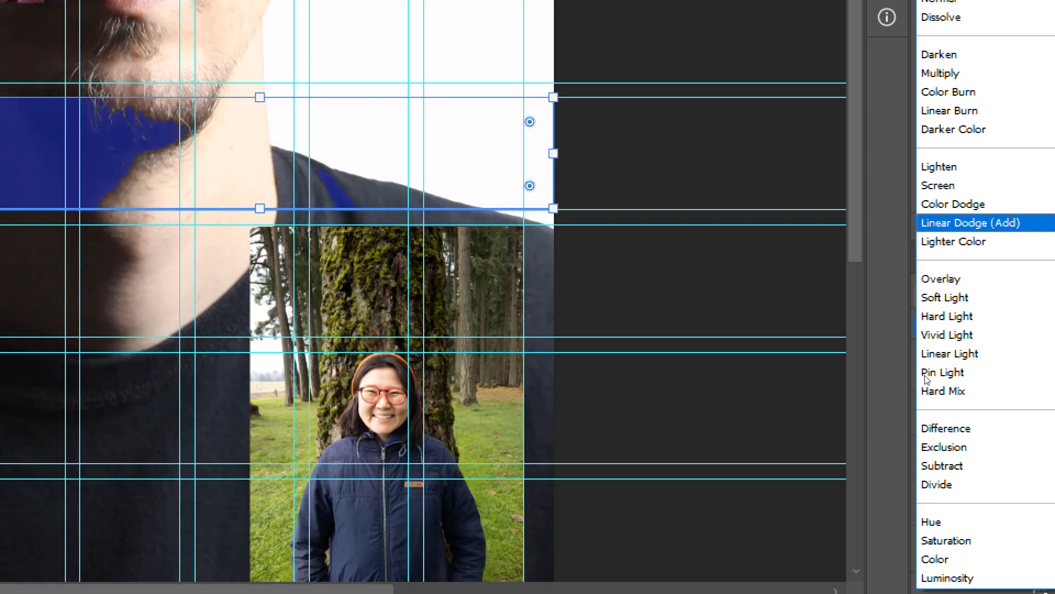
pyautogui.press('Up')
pyautogui.press('Up')
pyautogui.press('Up')
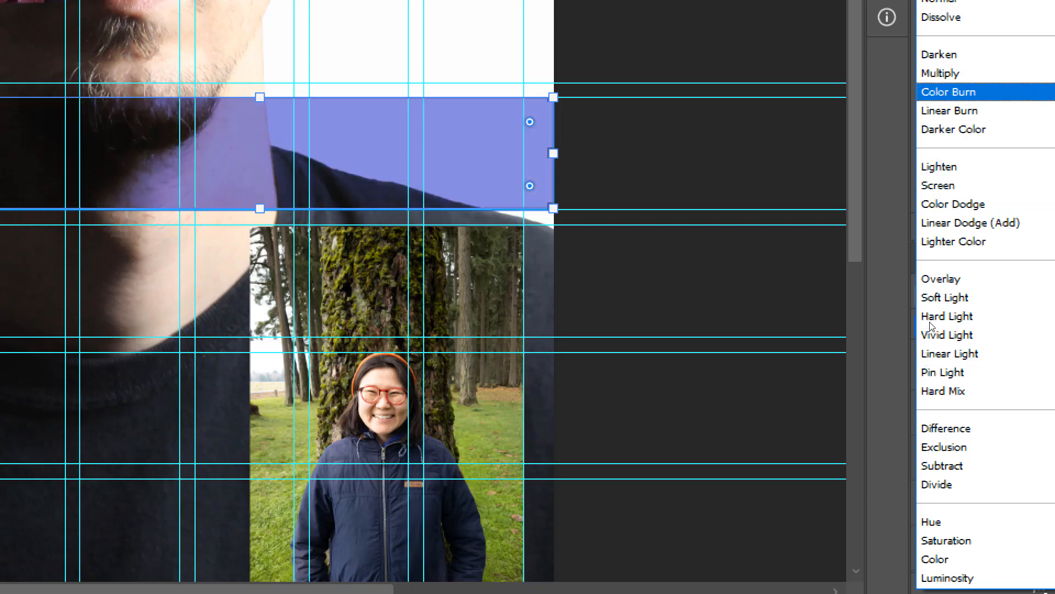
pyautogui.press('Down')
pyautogui.press('Down')
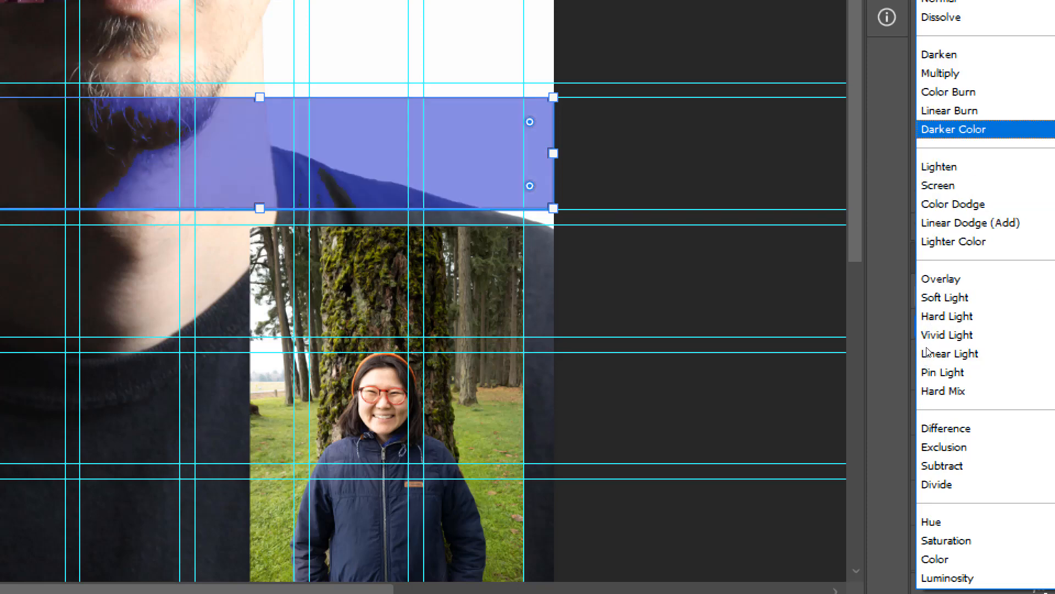
pyautogui.click(927, 351)
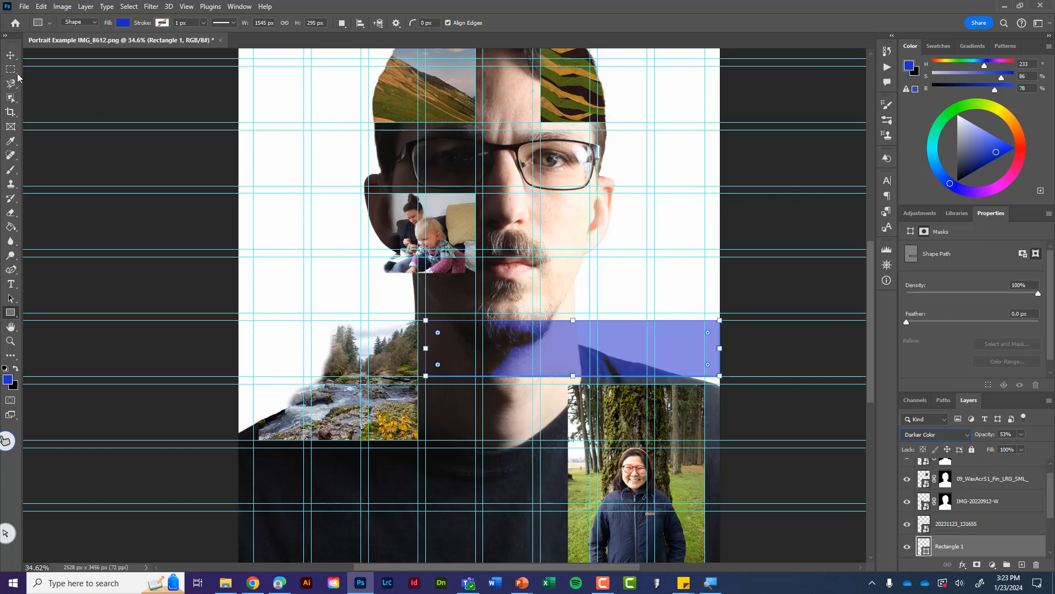
# - Add a new layer above the blue rectangle and name it Painted color
pyautogui.click(10, 70)
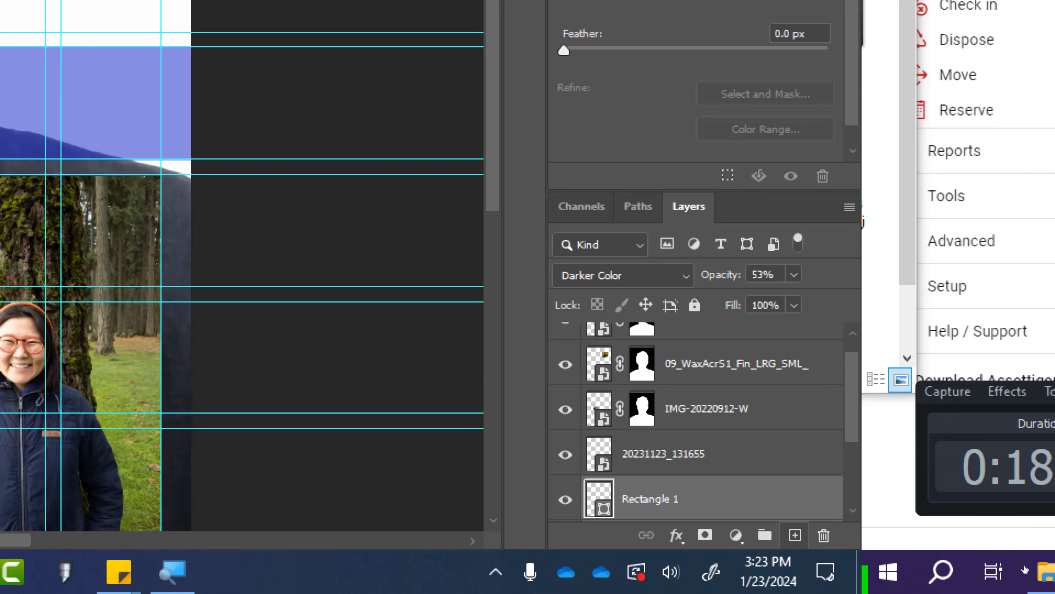
pyautogui.click(795, 535)
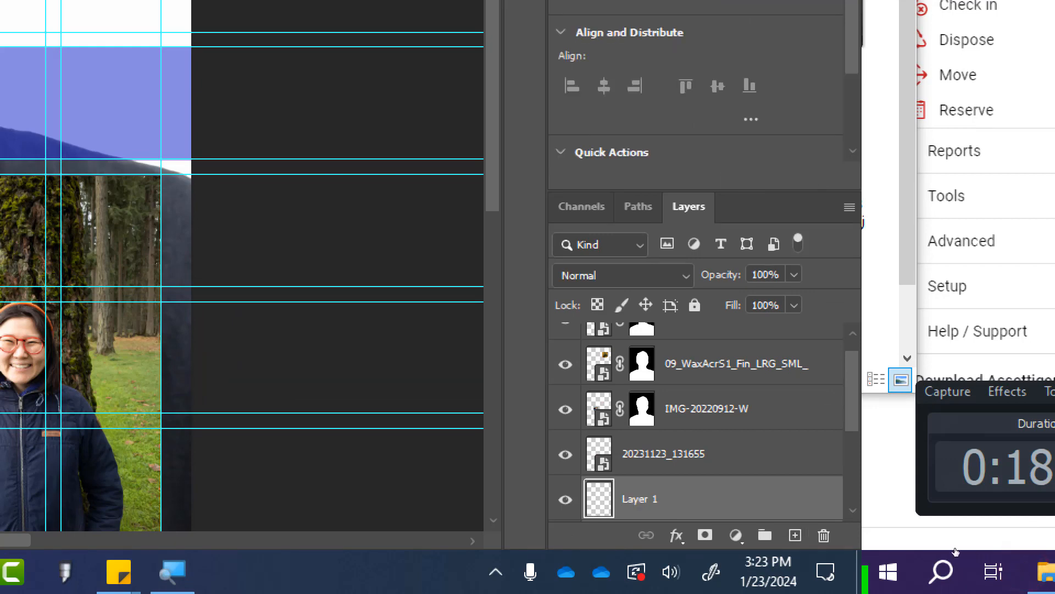
pyautogui.doubleClick(640, 499)
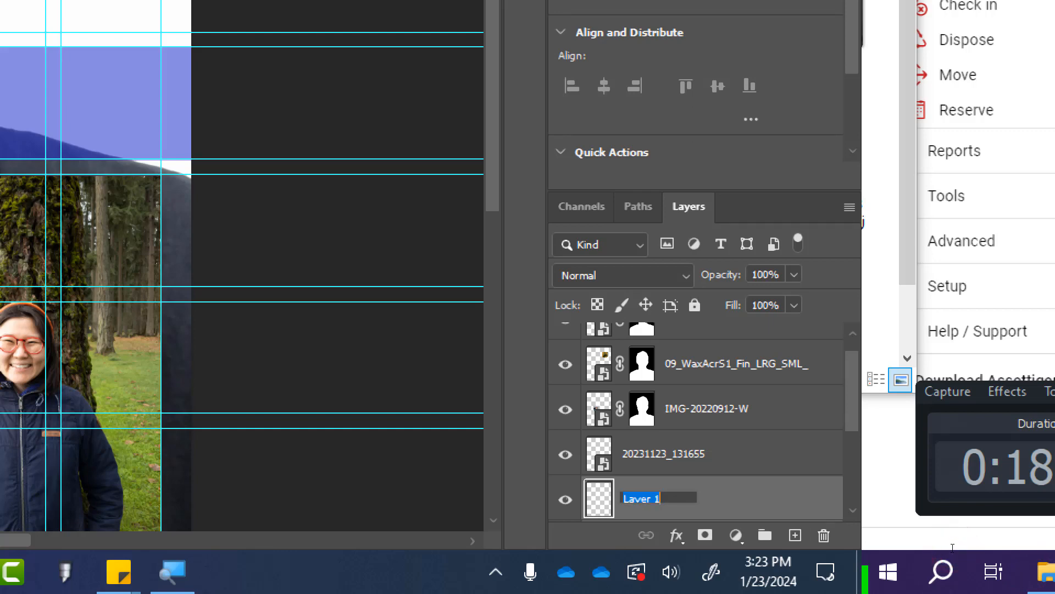
pyautogui.write('Painted ')
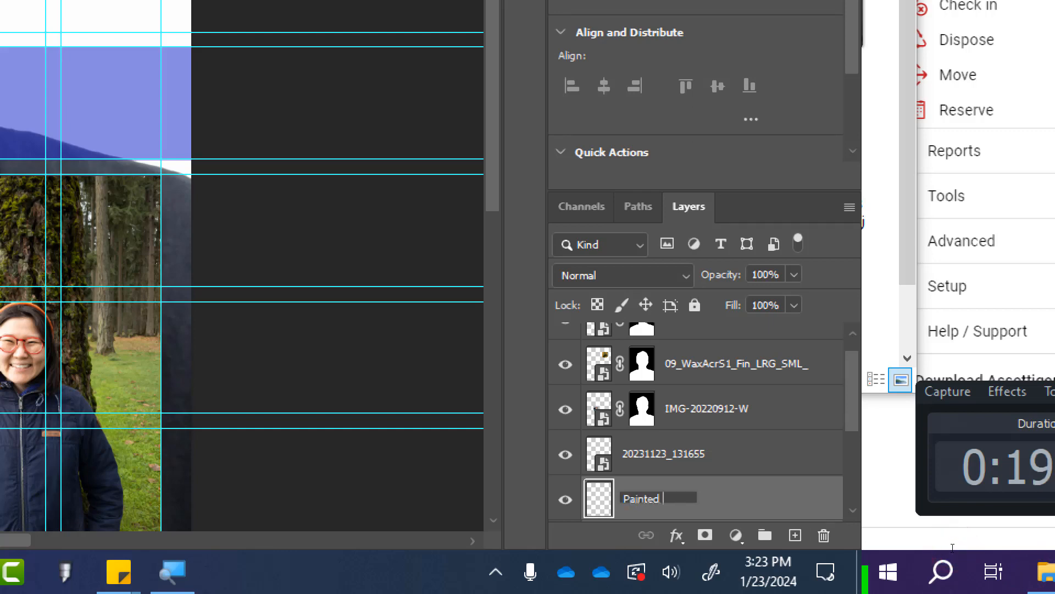
pyautogui.write('col')
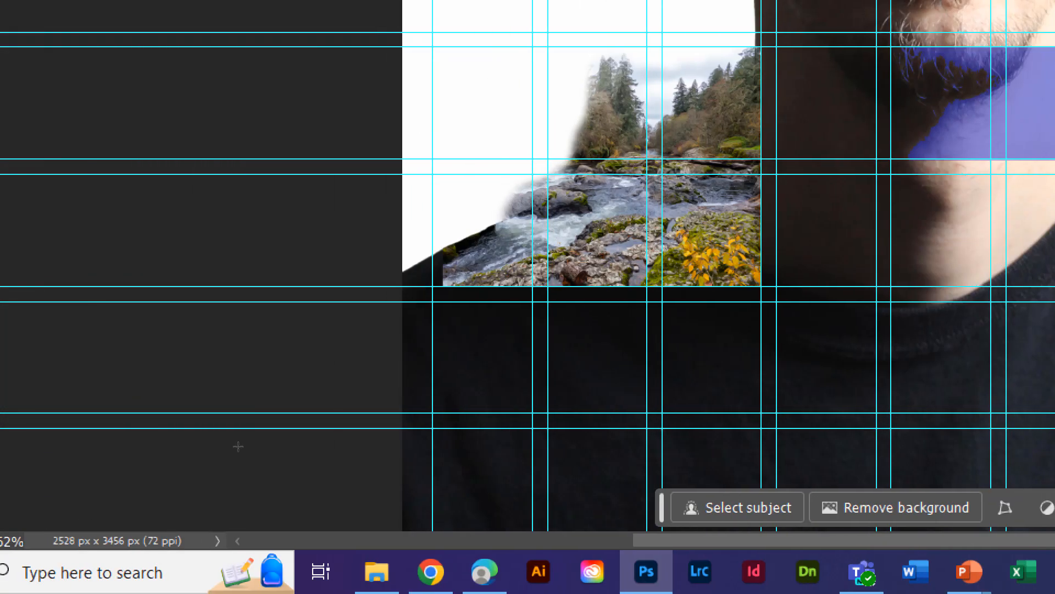
# - Select a grid-aligned block about 1244 × 628 px at the shirt's lower left, subtracting one upper cell and the lower-right corner
pyautogui.moveTo(403, 300); pyautogui.dragTo(877, 529)
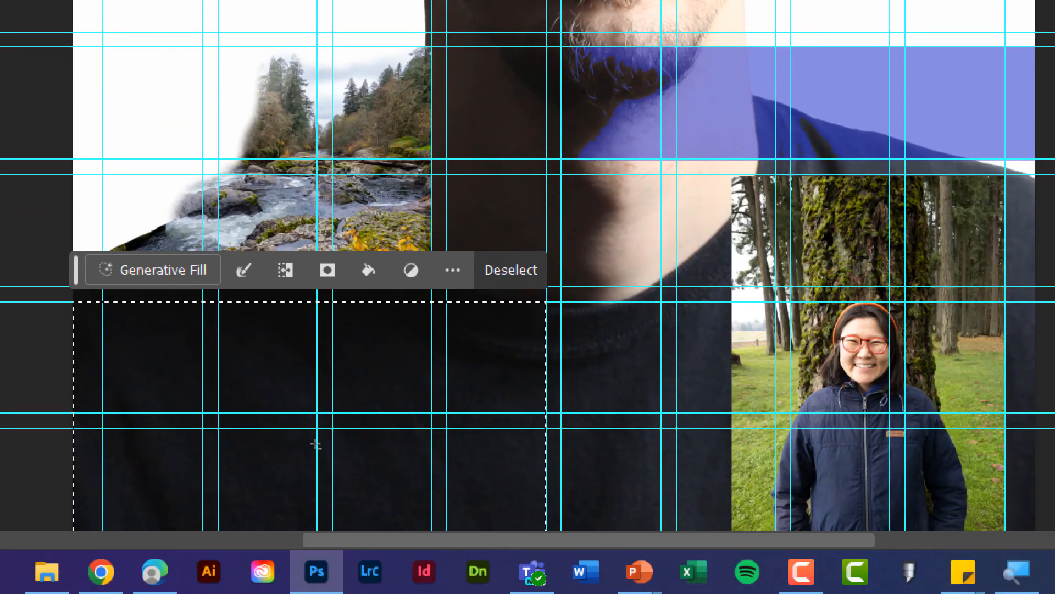
pyautogui.moveTo(218, 302); pyautogui.dragTo(317, 413)
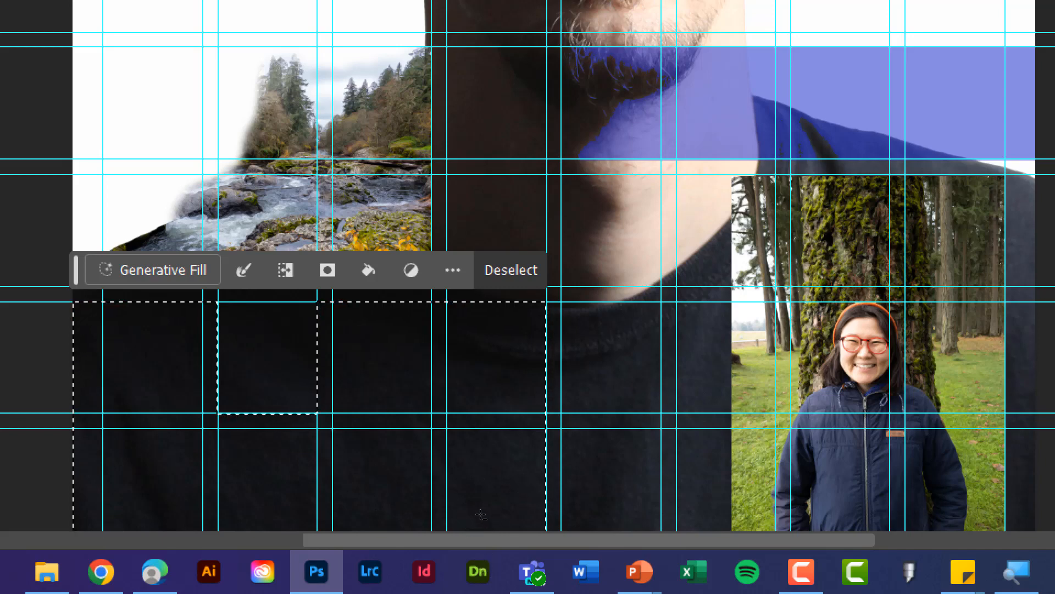
pyautogui.moveTo(489, 510)
pyautogui.mouseDown()
pyautogui.moveTo(429, 517)
pyautogui.moveTo(428, 556)
pyautogui.mouseUp()
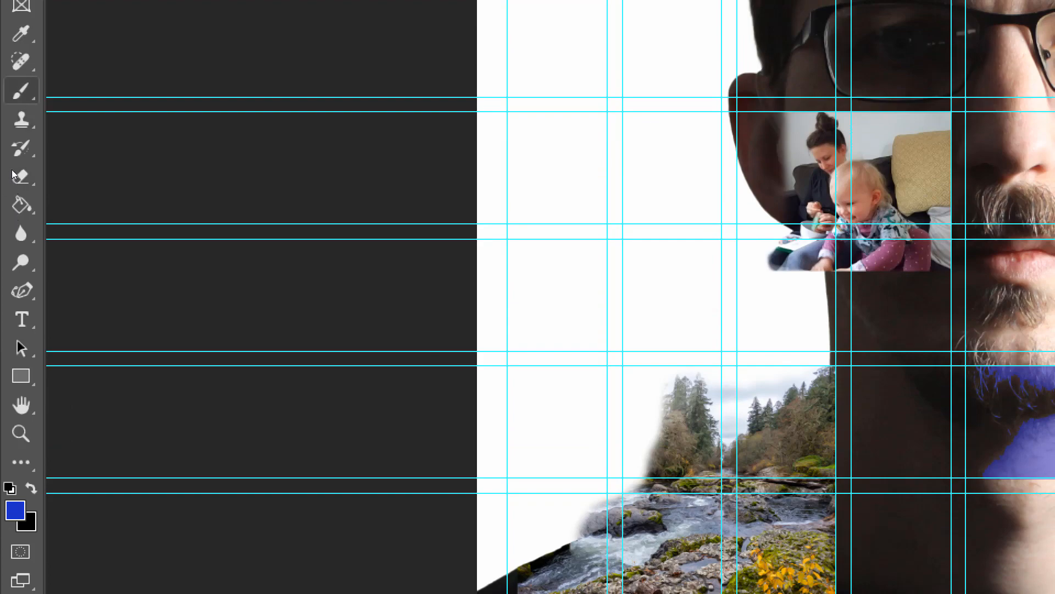
# - Paint loose red and blue brush strokes across the selected shirt block at 68% opacity
pyautogui.click(21, 90)
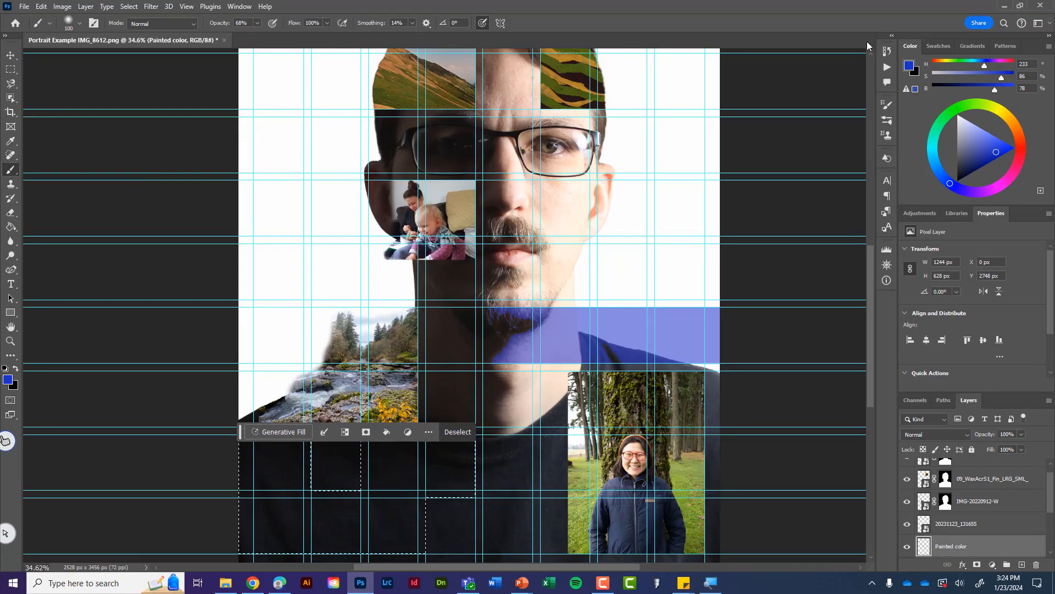
pyautogui.click(1019, 153)
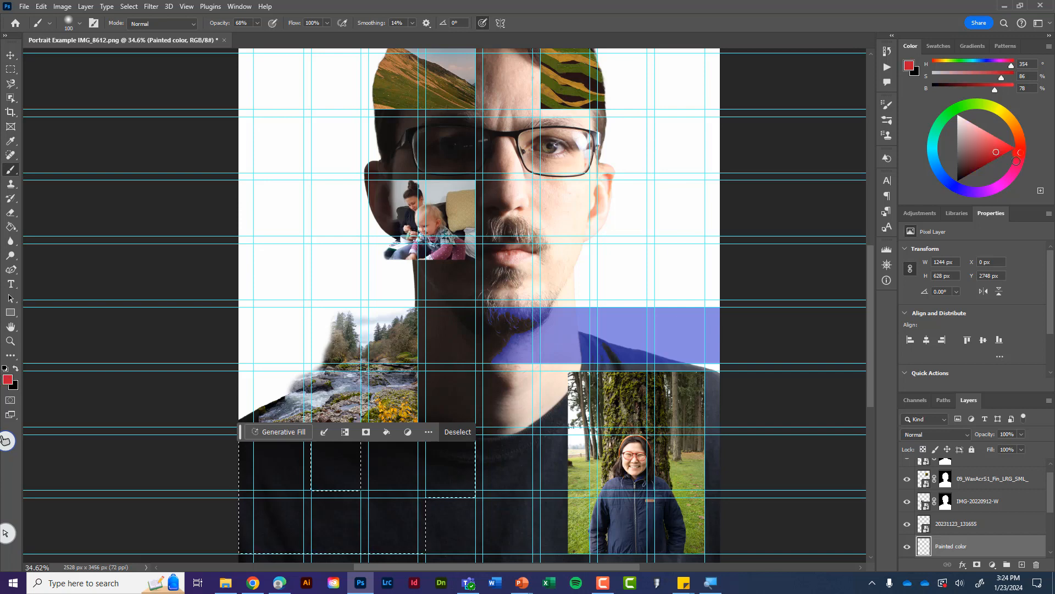
pyautogui.moveTo(458, 460)
pyautogui.mouseDown()
pyautogui.moveTo(361, 572)
pyautogui.moveTo(465, 411)
pyautogui.moveTo(352, 573)
pyautogui.moveTo(445, 372)
pyautogui.moveTo(355, 504)
pyautogui.moveTo(317, 503)
pyautogui.moveTo(339, 438)
pyautogui.moveTo(263, 534)
pyautogui.mouseUp()
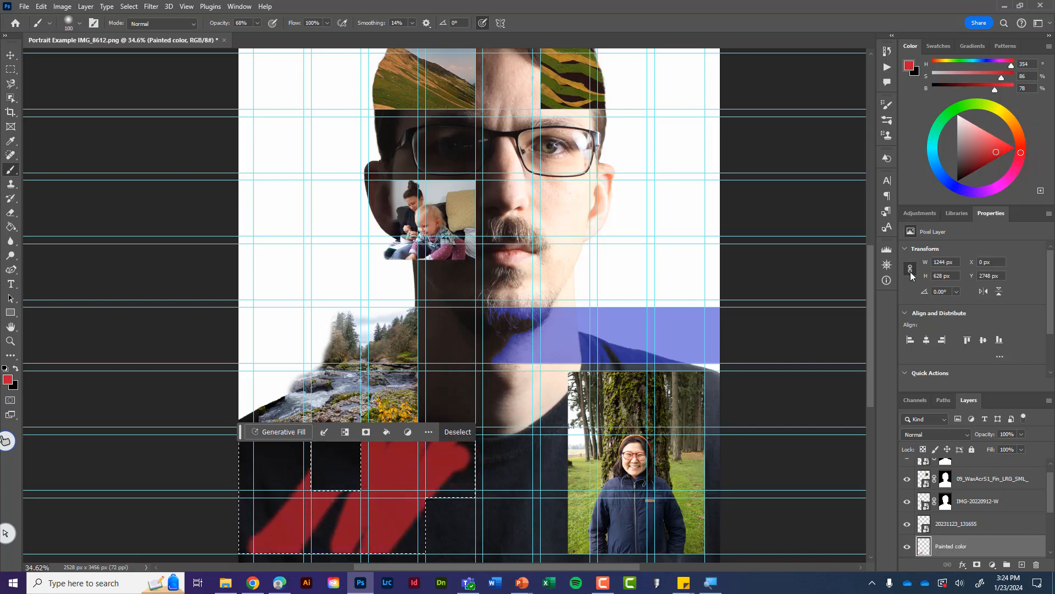
pyautogui.click(954, 186)
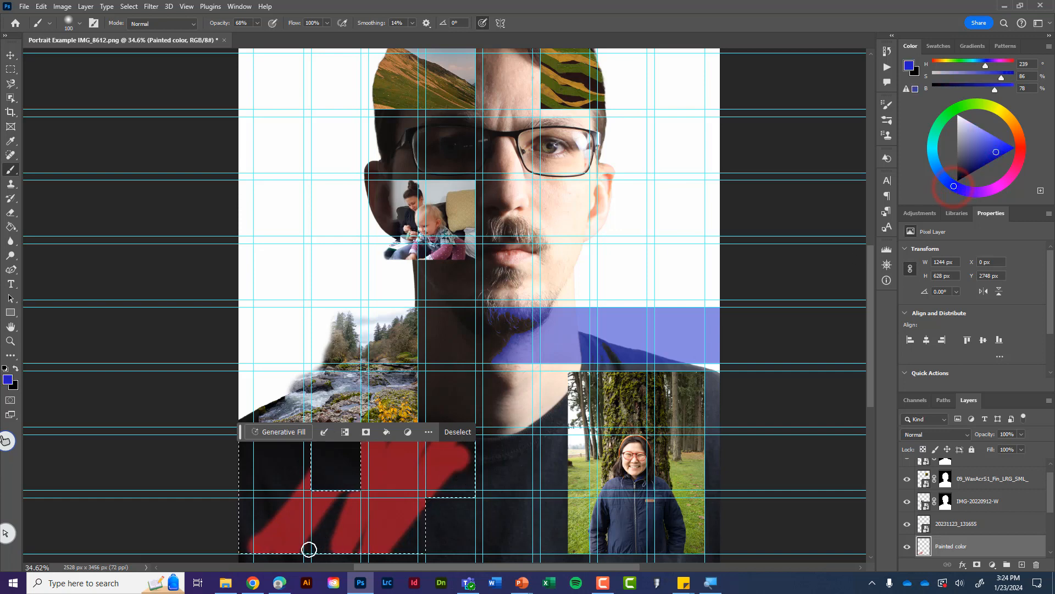
pyautogui.moveTo(309, 548); pyautogui.dragTo(393, 552)
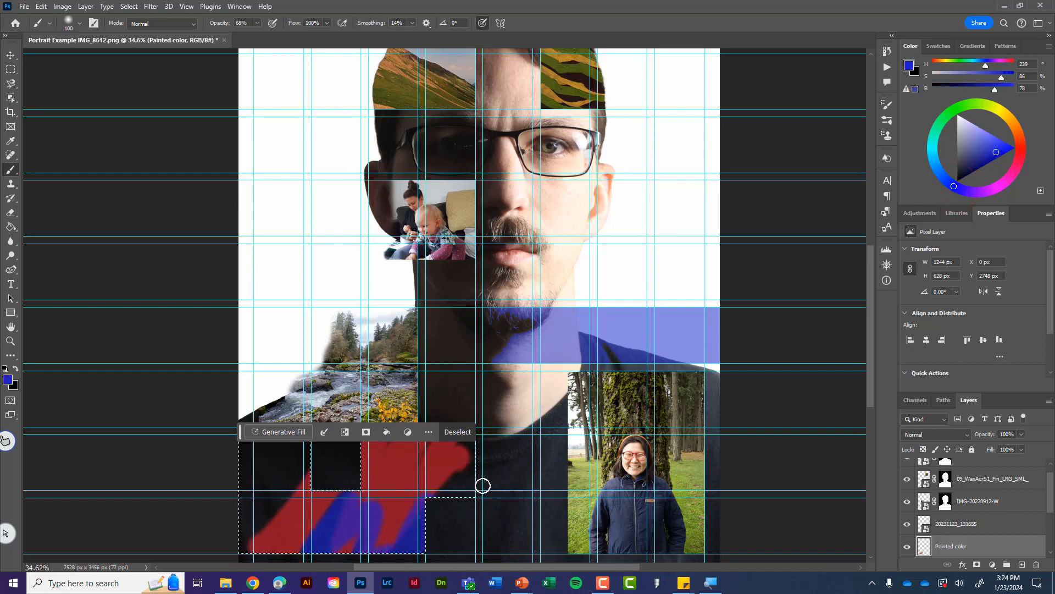
pyautogui.moveTo(410, 478)
pyautogui.mouseDown()
pyautogui.moveTo(384, 479)
pyautogui.moveTo(365, 453)
pyautogui.moveTo(287, 467)
pyautogui.moveTo(243, 522)
pyautogui.moveTo(306, 410)
pyautogui.mouseUp()
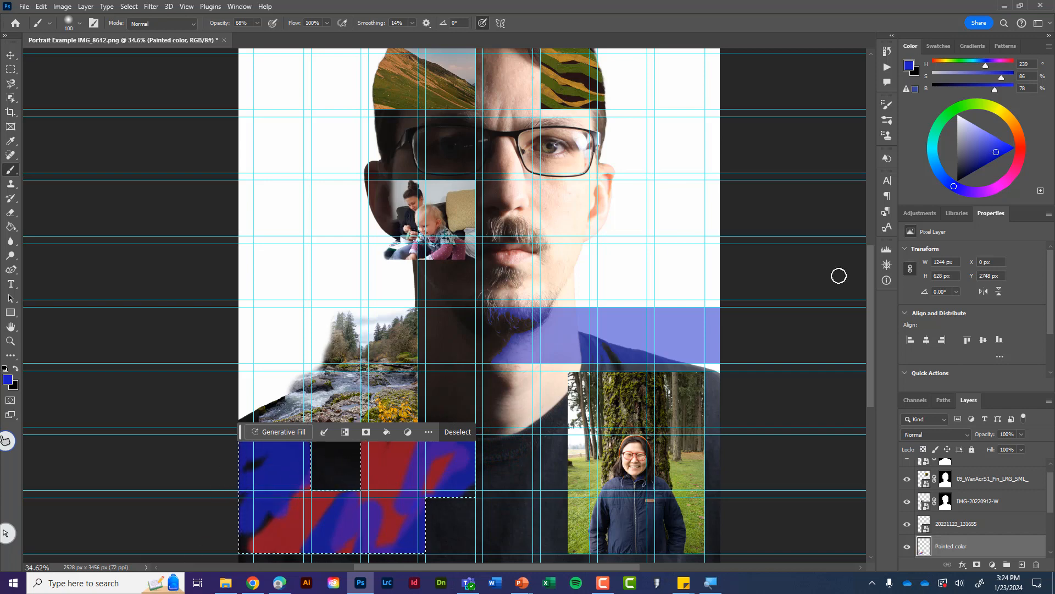
# - Choose a bright green (hue 128, saturation 82, brightness 93) and brush diagonal strokes over the red and blue paint
pyautogui.click(949, 113)
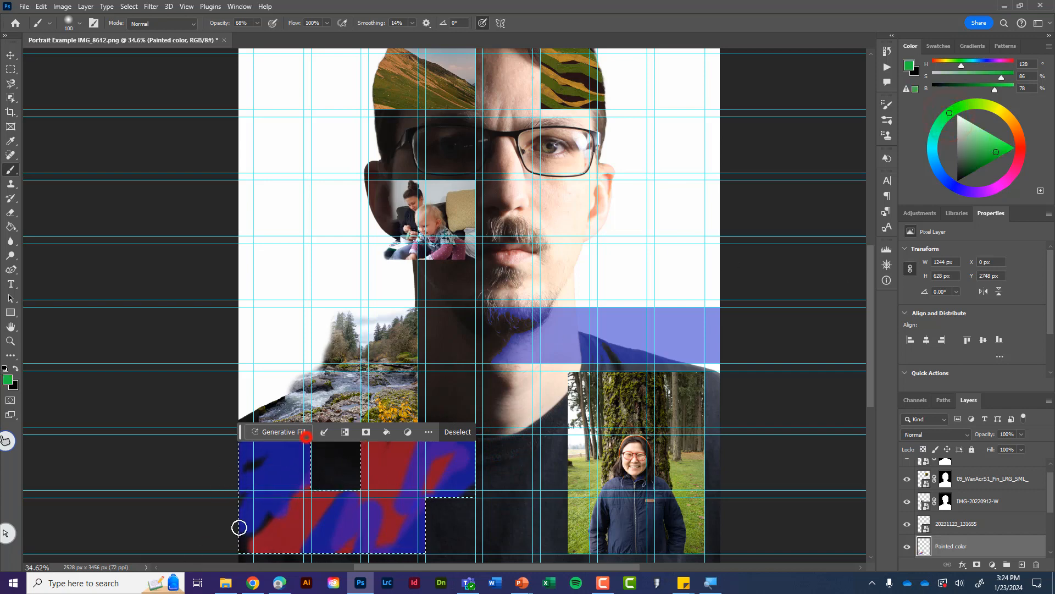
pyautogui.moveTo(983, 148); pyautogui.dragTo(1001, 145)
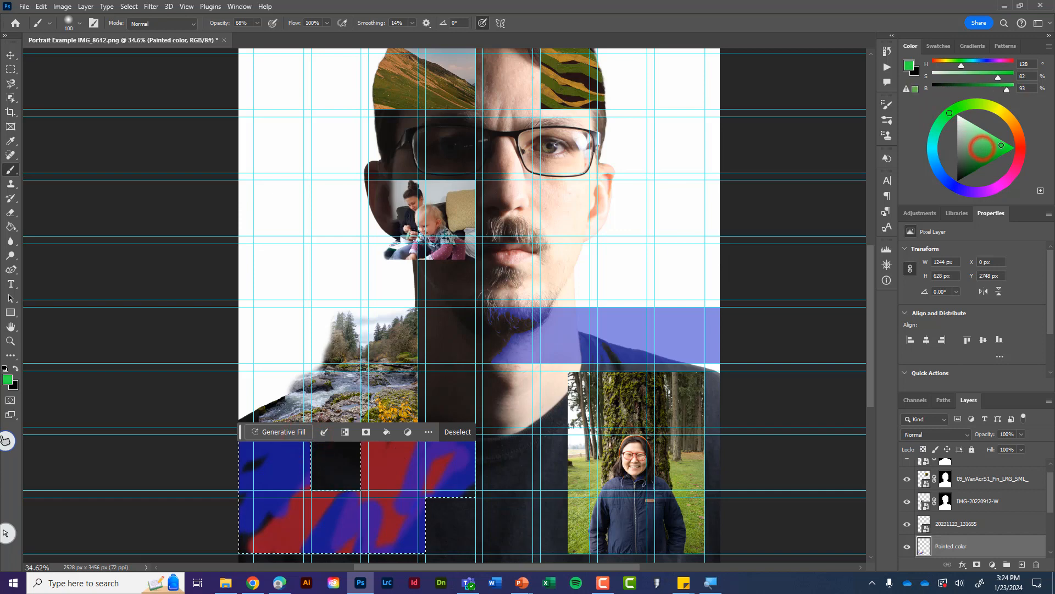
pyautogui.moveTo(233, 497); pyautogui.dragTo(313, 443)
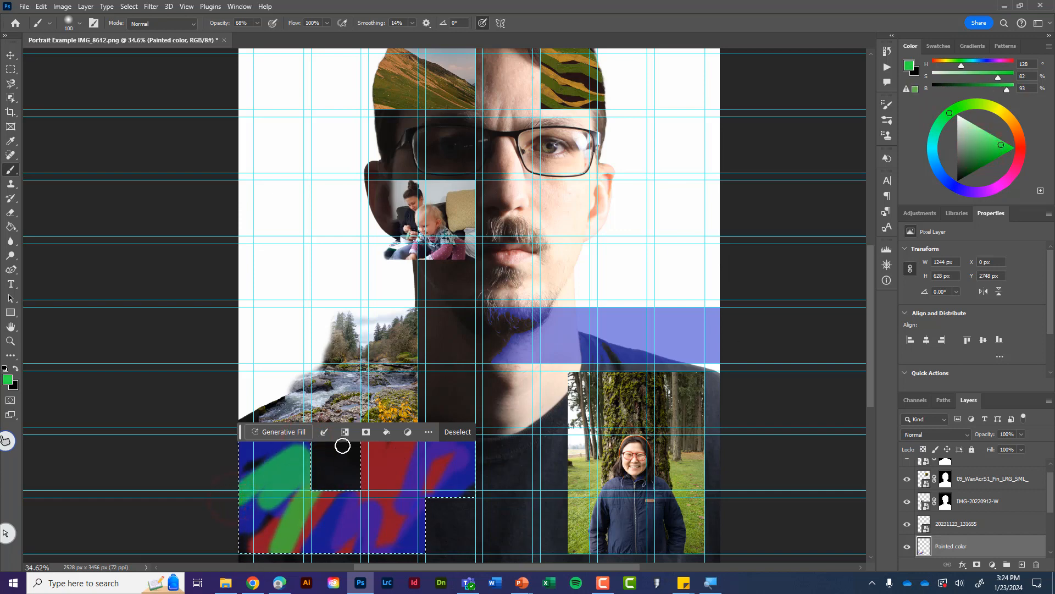
pyautogui.moveTo(513, 410)
pyautogui.mouseDown()
pyautogui.moveTo(392, 533)
pyautogui.moveTo(520, 472)
pyautogui.moveTo(513, 423)
pyautogui.moveTo(371, 577)
pyautogui.moveTo(530, 536)
pyautogui.mouseUp()
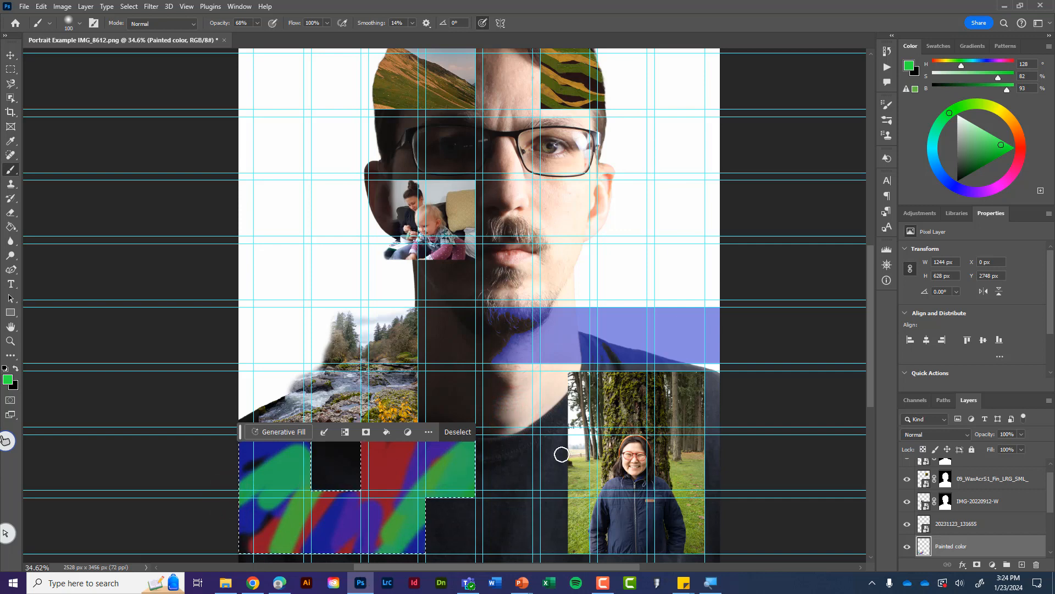
# - Deselect the painted area and set the Painted color layer's blend mode to Hard Light
pyautogui.click(465, 434)
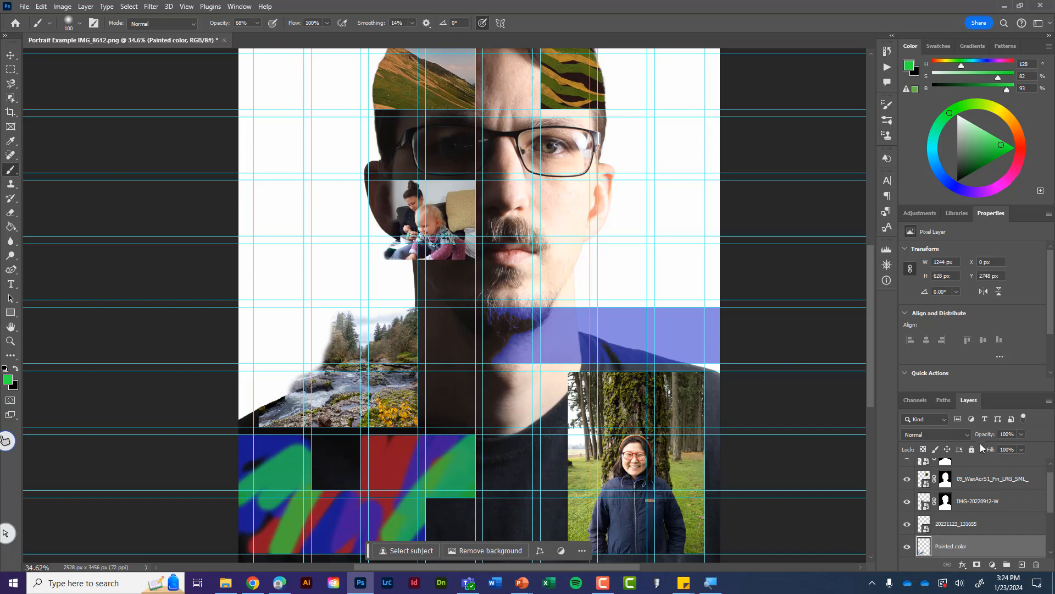
pyautogui.click(941, 438)
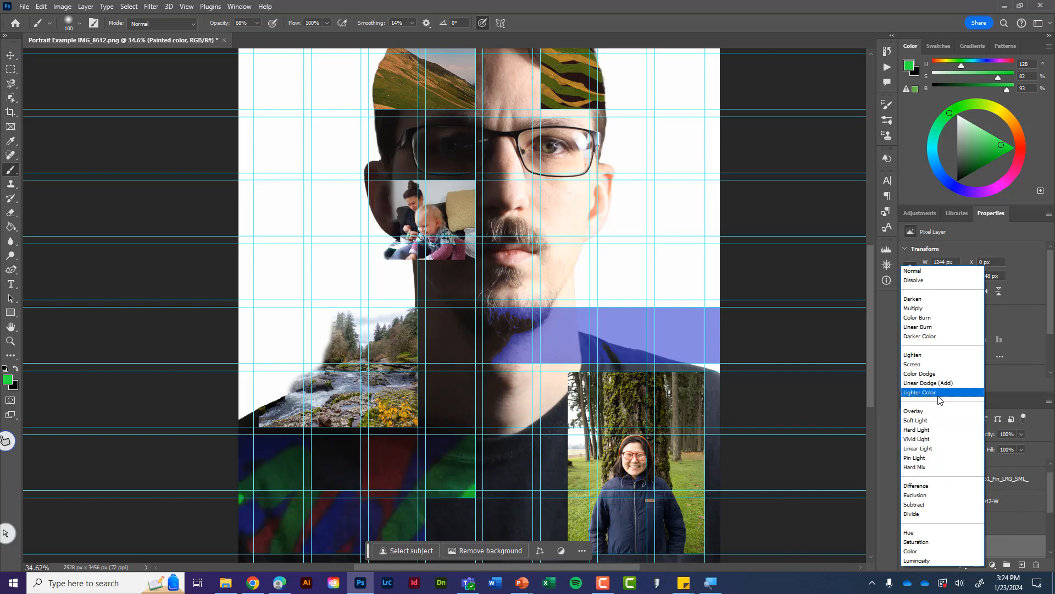
pyautogui.click(932, 431)
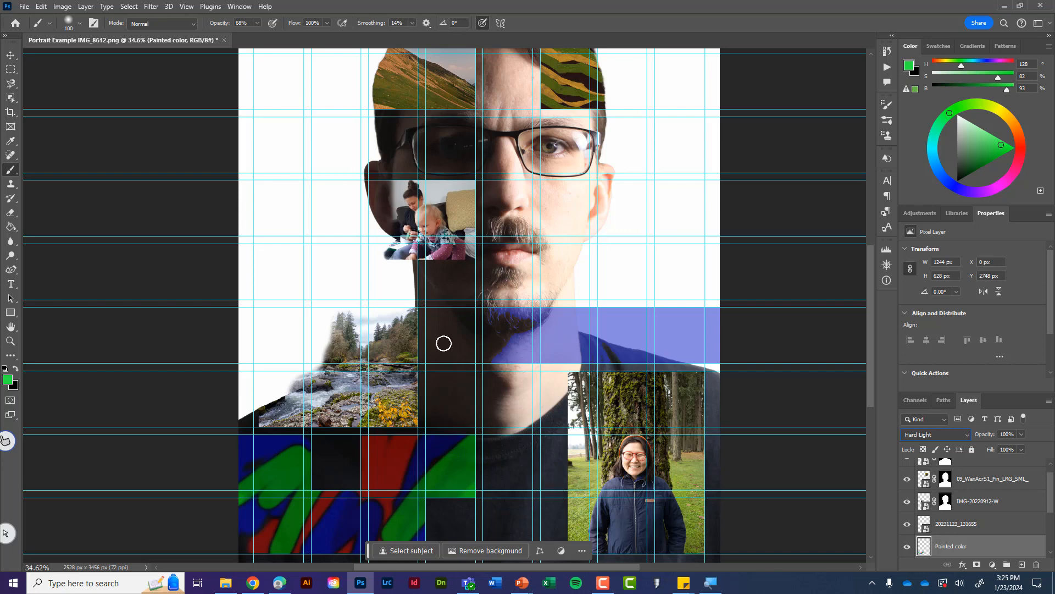
# - Add a new layer and select the thin horizontal gutter above the painted block, from the canvas's left edge to the forest photo
pyautogui.click(11, 69)
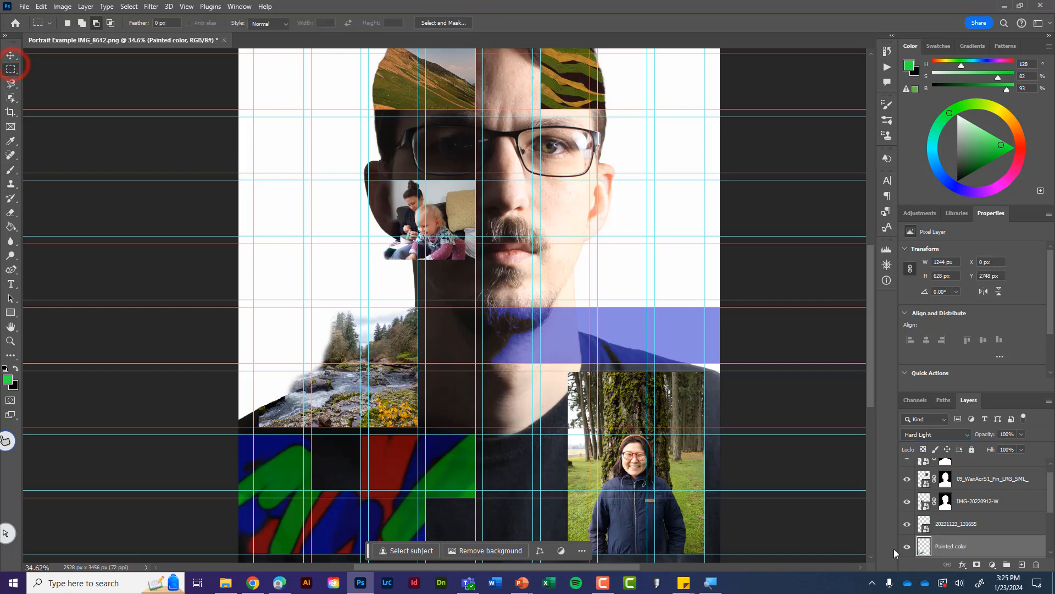
pyautogui.click(1021, 565)
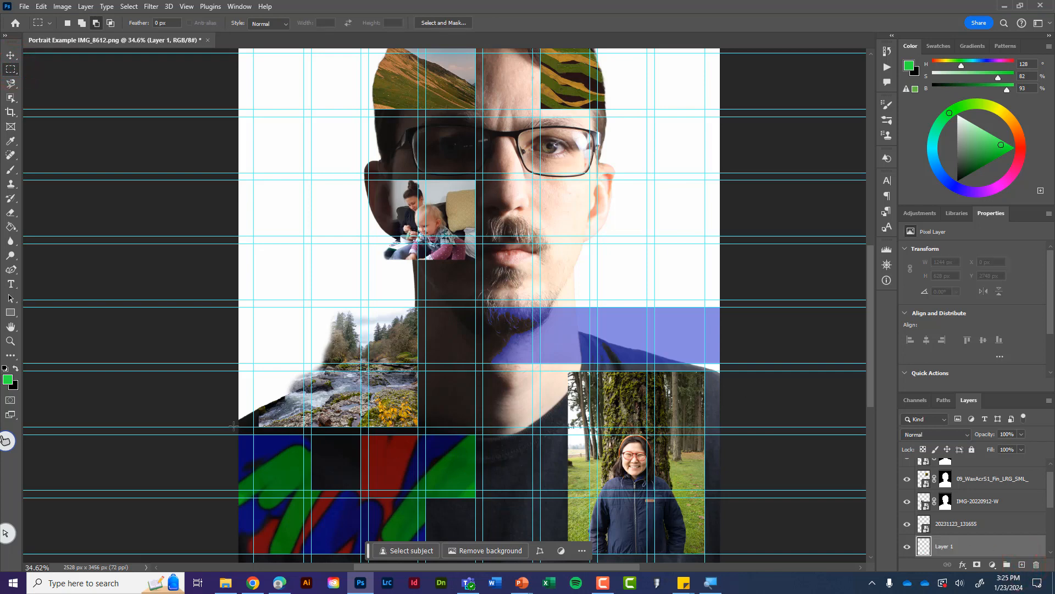
pyautogui.moveTo(234, 427); pyautogui.dragTo(566, 437)
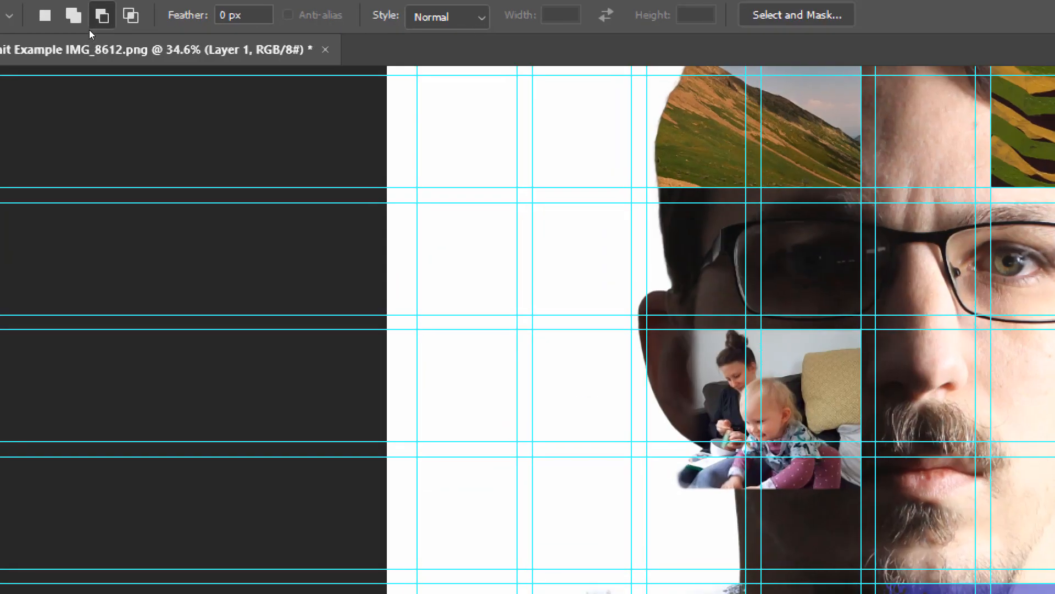
# - Add two vertical gutter strips to the selection, running from the family photo down the neck to the horizontal gutter
pyautogui.click(78, 22)
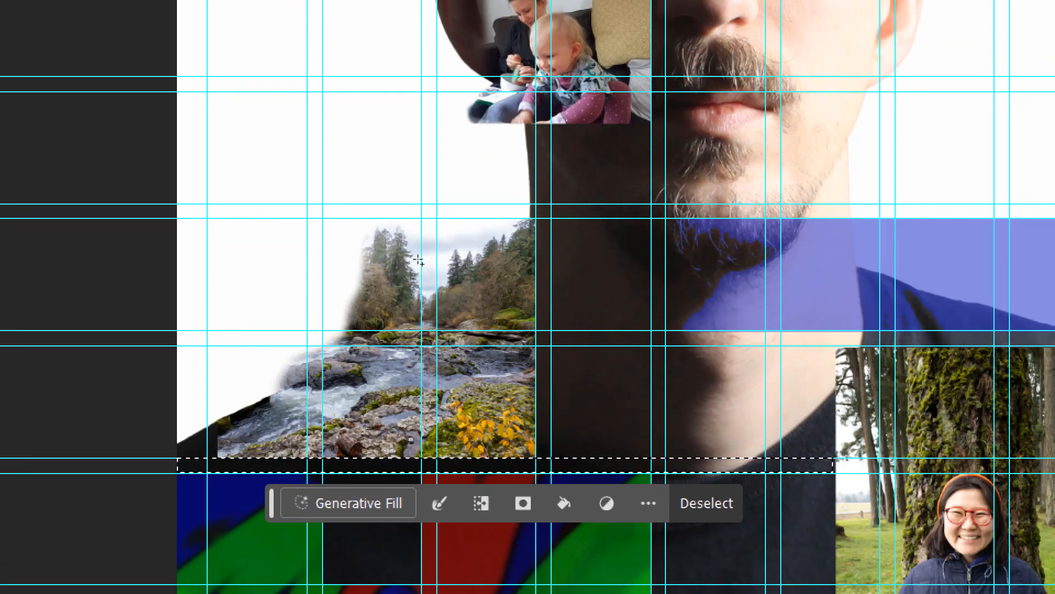
pyautogui.click(418, 260)
pyautogui.moveTo(536, 122); pyautogui.dragTo(551, 455)
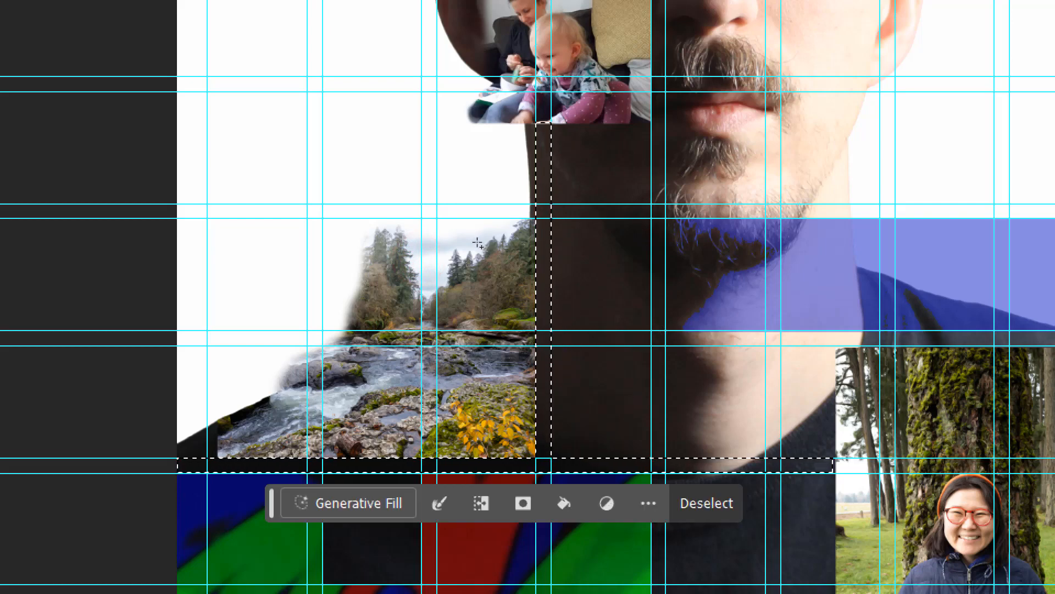
pyautogui.moveTo(652, 92); pyautogui.dragTo(665, 472)
pyautogui.moveTo(665, 471); pyautogui.dragTo(665, 472)
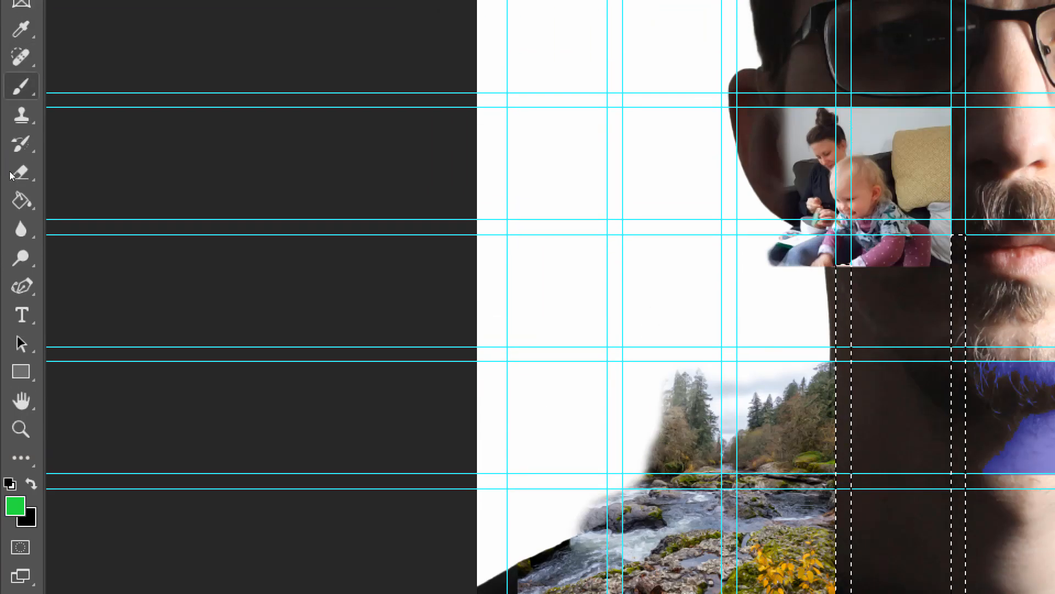
# - Paint the selected gutter strips white with the brush at 100% opacity and deselect them
pyautogui.press('d')
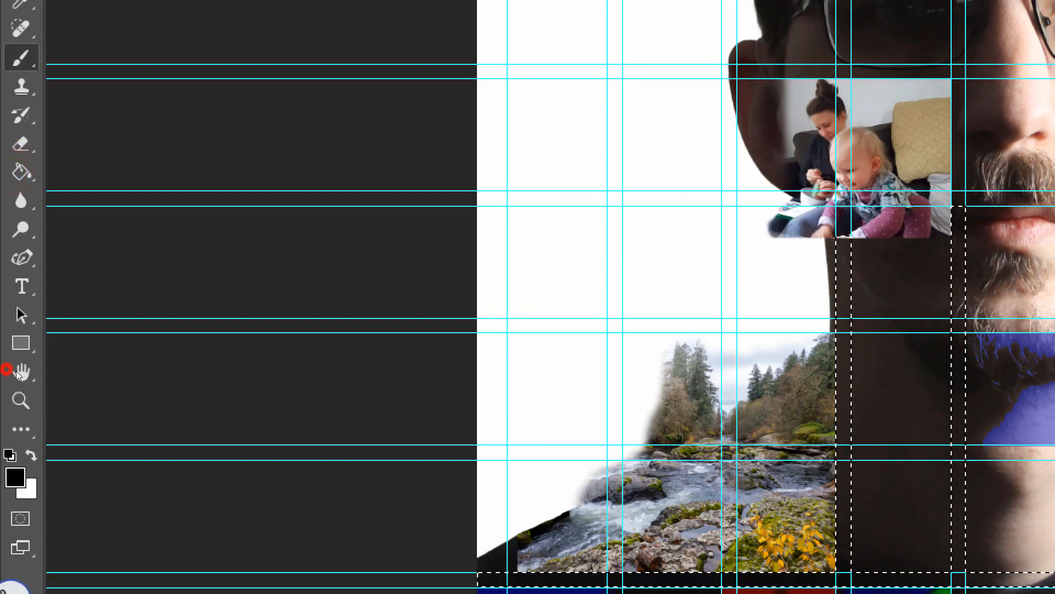
pyautogui.press('x')
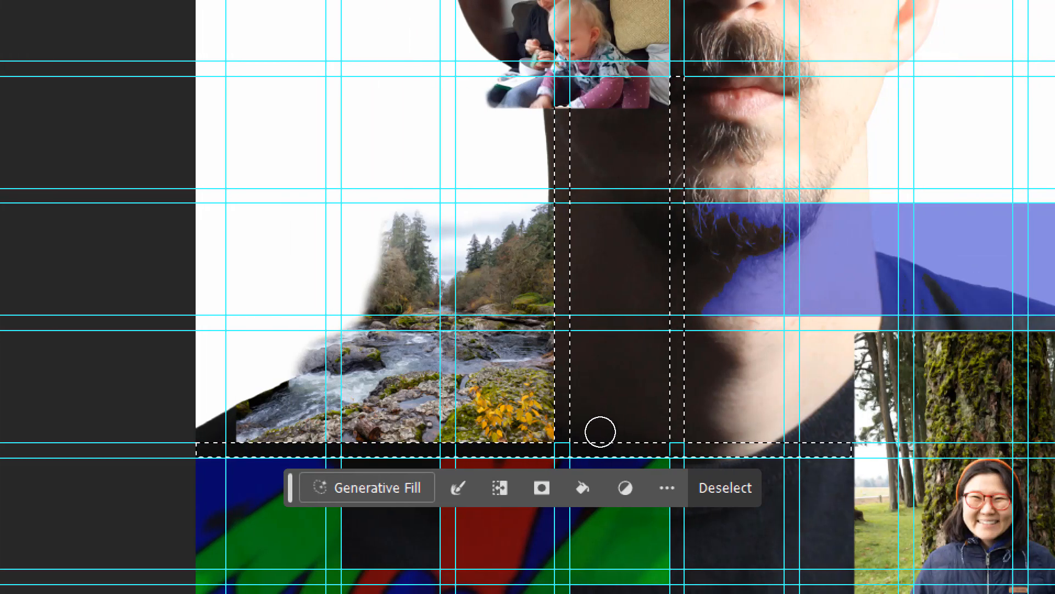
pyautogui.moveTo(601, 431)
pyautogui.mouseDown()
pyautogui.moveTo(197, 426)
pyautogui.moveTo(574, 440)
pyautogui.moveTo(612, 429)
pyautogui.moveTo(156, 431)
pyautogui.mouseUp()
pyautogui.press('0')
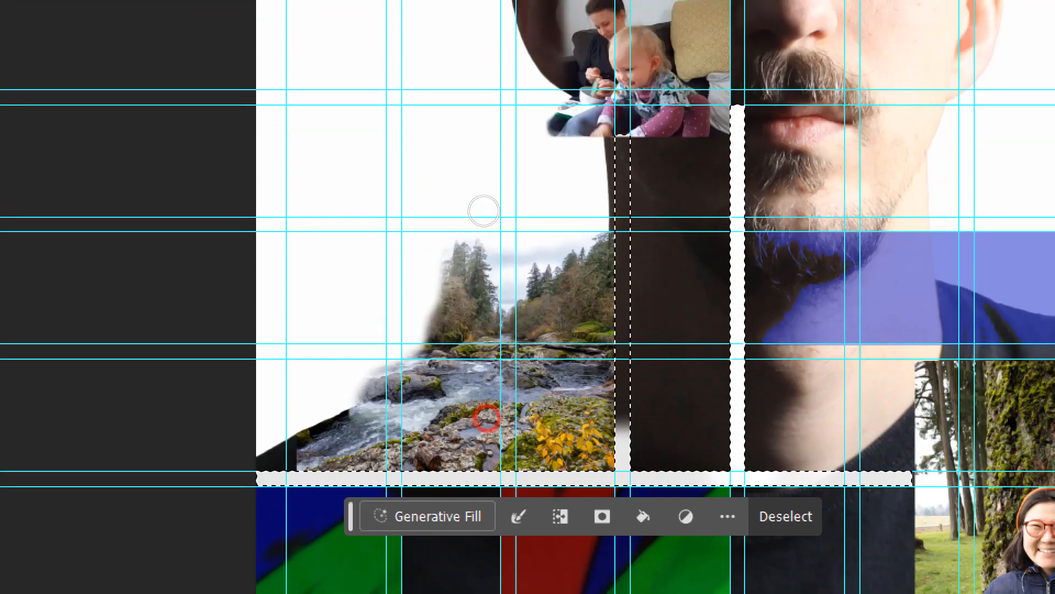
pyautogui.moveTo(525, 432)
pyautogui.mouseDown()
pyautogui.moveTo(410, 430)
pyautogui.moveTo(419, 292)
pyautogui.mouseUp()
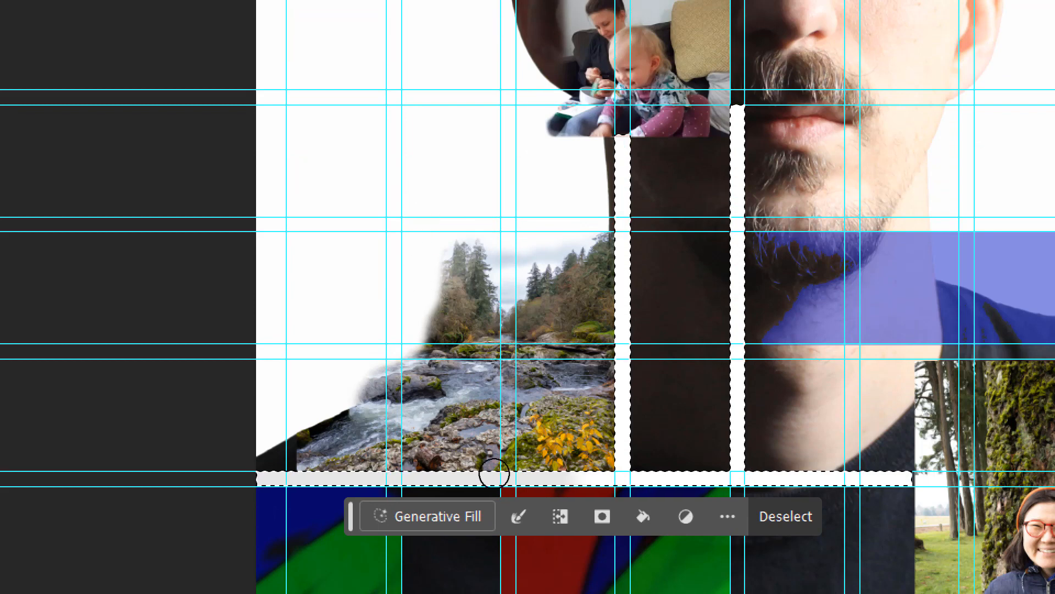
pyautogui.hotkey('ctrl', 'd')
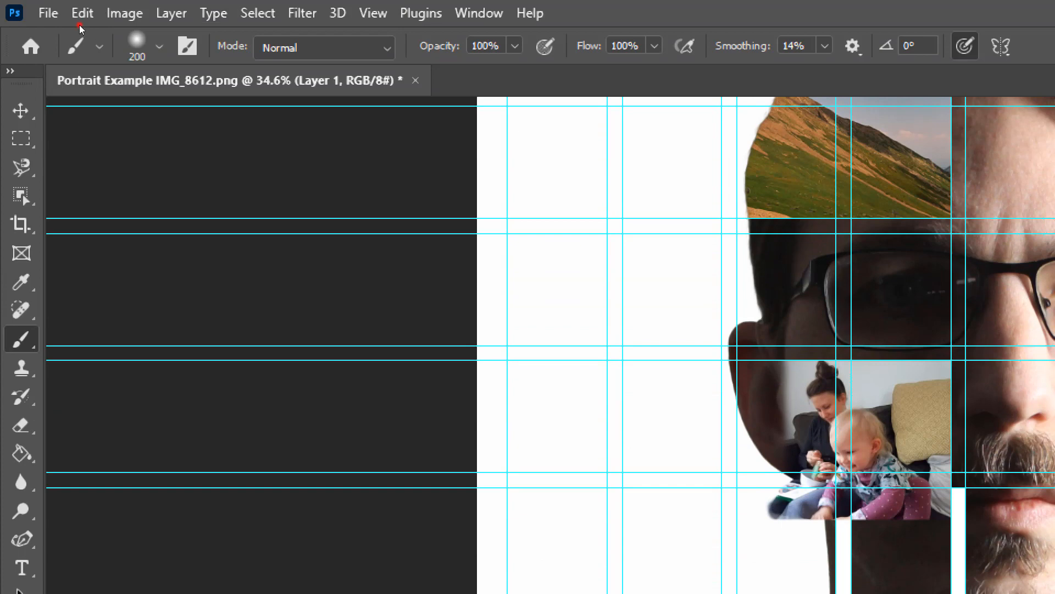
# - Set the brush to 100% hardness and a size of 44 px
pyautogui.click(159, 46)
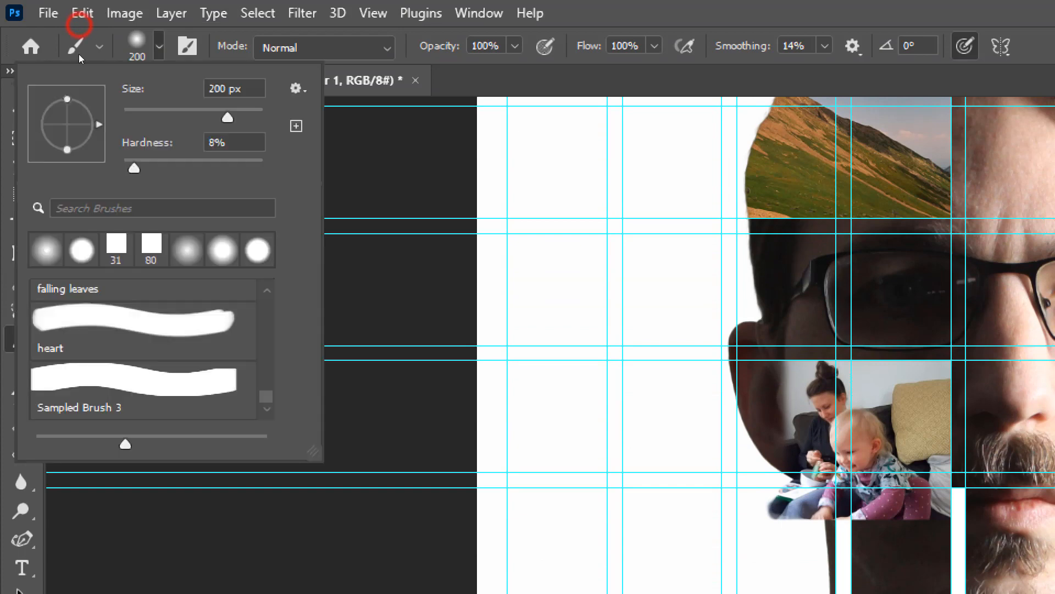
pyautogui.moveTo(134, 167); pyautogui.dragTo(263, 168)
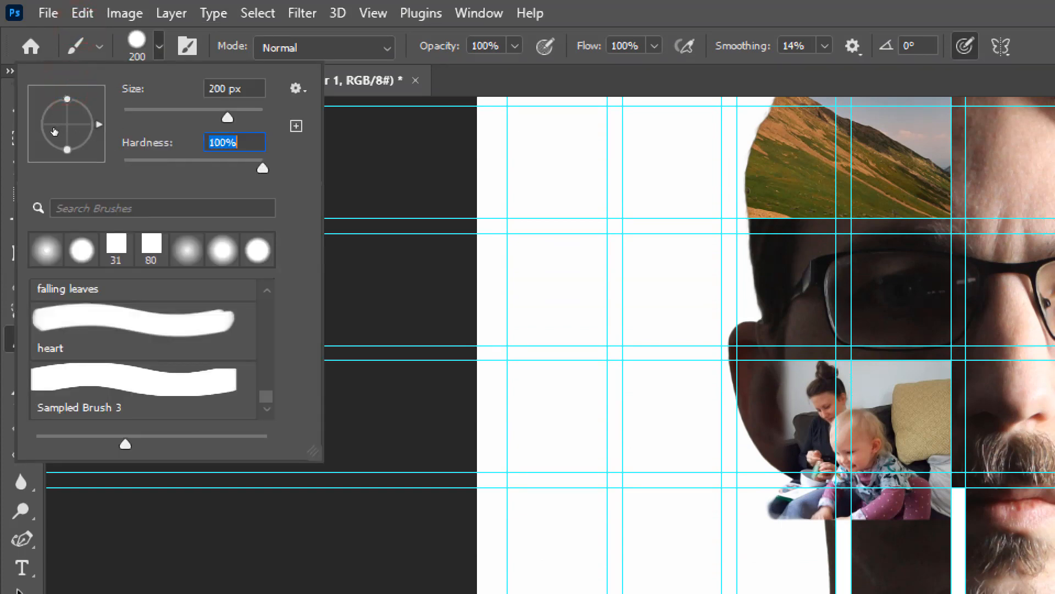
pyautogui.moveTo(228, 117); pyautogui.dragTo(153, 117)
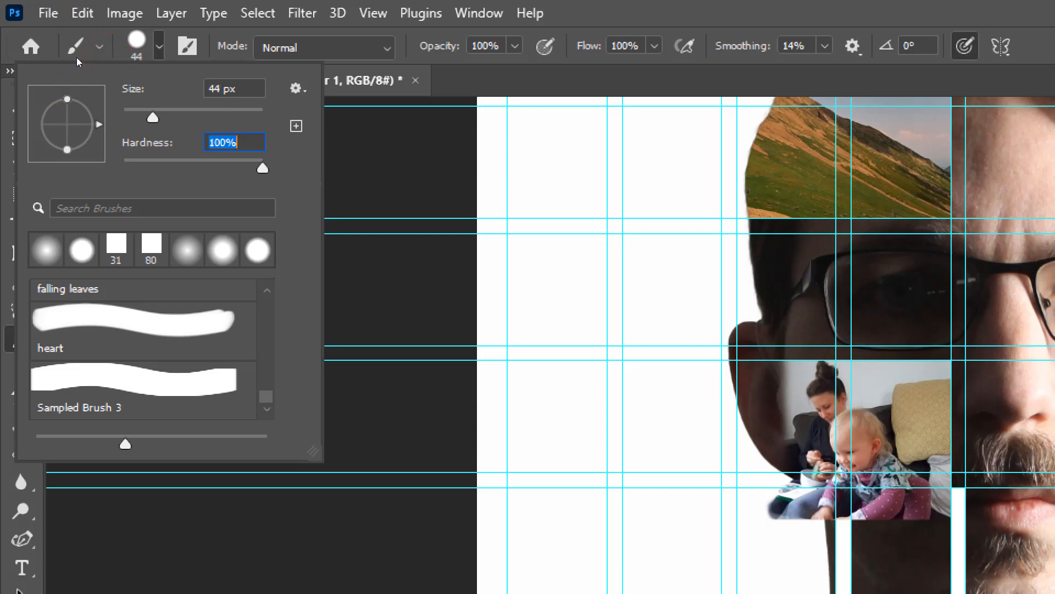
# - Paint a straight white line along the gutter beneath the translucent blue block, from the vertical neck gutter to the canvas's right edge
pyautogui.click(79, 22)
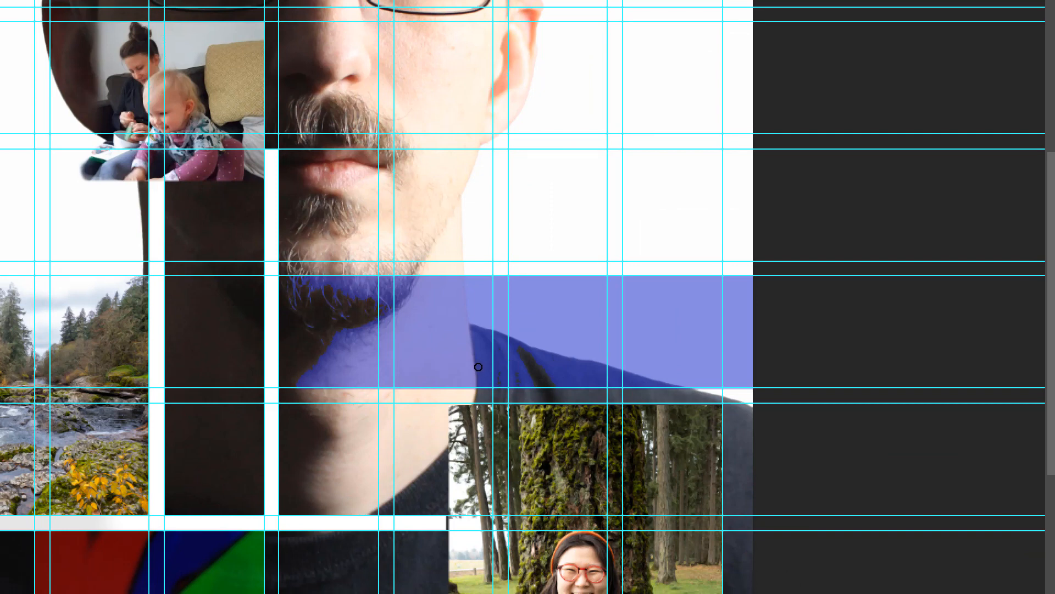
pyautogui.moveTo(479, 367); pyautogui.dragTo(775, 366)
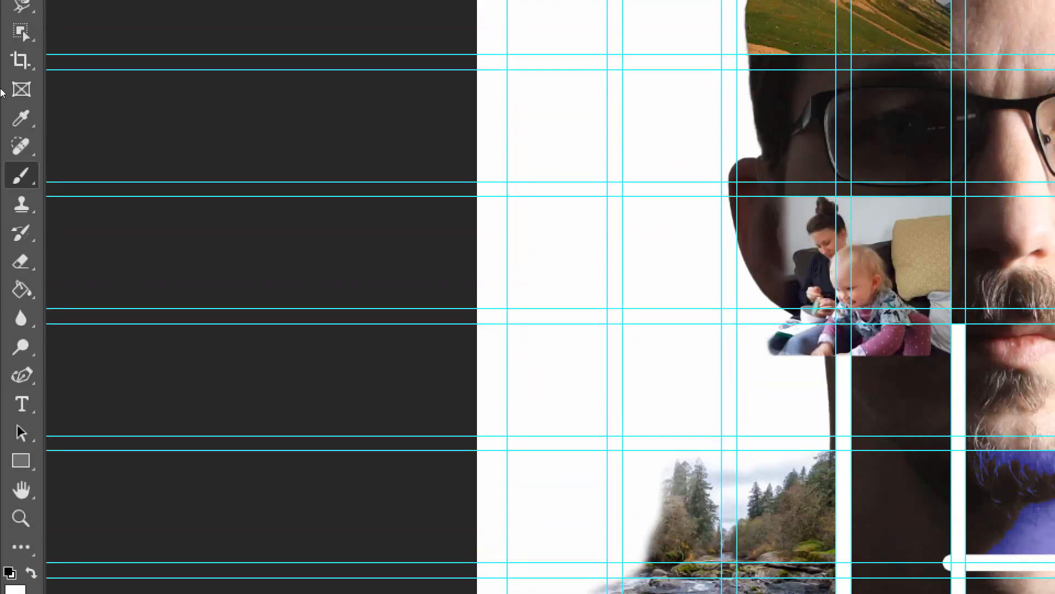
# - Try to erase the rounded left end of the white line beneath the blue block, and undo the erasure
pyautogui.click(21, 270)
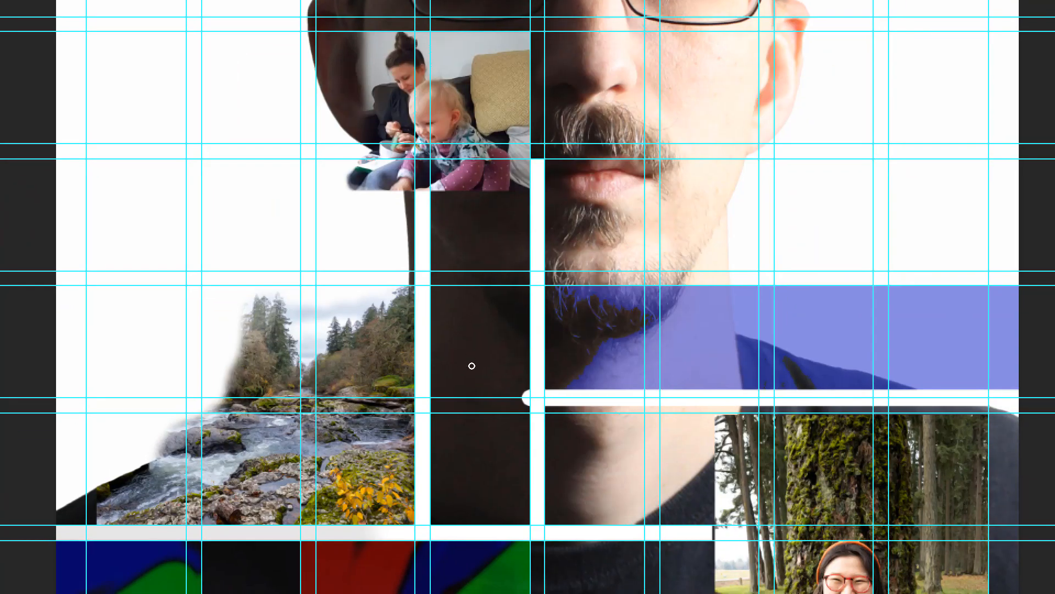
pyautogui.moveTo(471, 351)
pyautogui.mouseDown()
pyautogui.moveTo(464, 337)
pyautogui.moveTo(470, 367)
pyautogui.mouseUp()
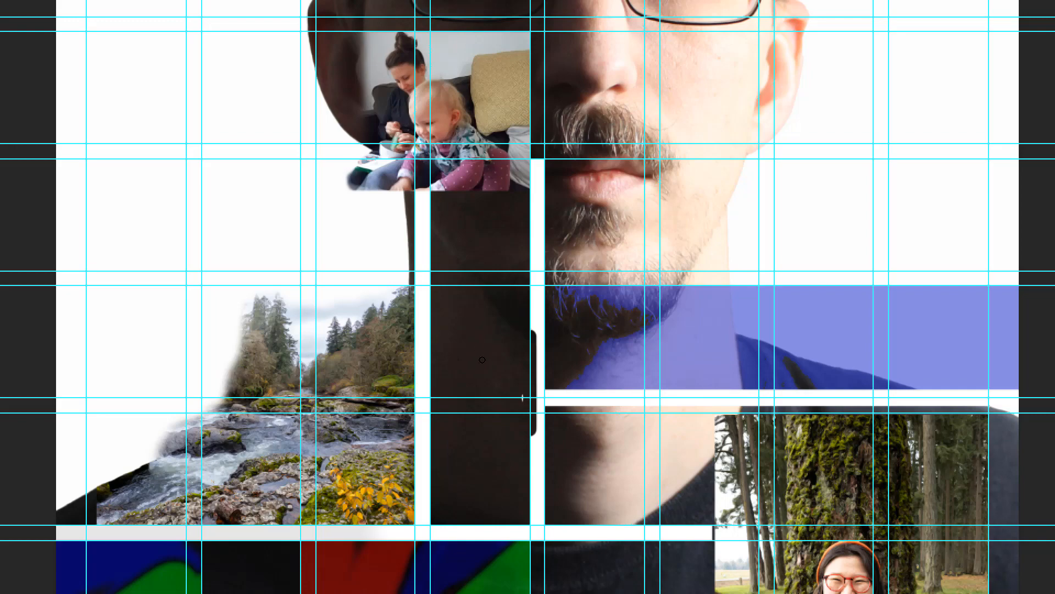
pyautogui.hotkey('ctrl', 'z')
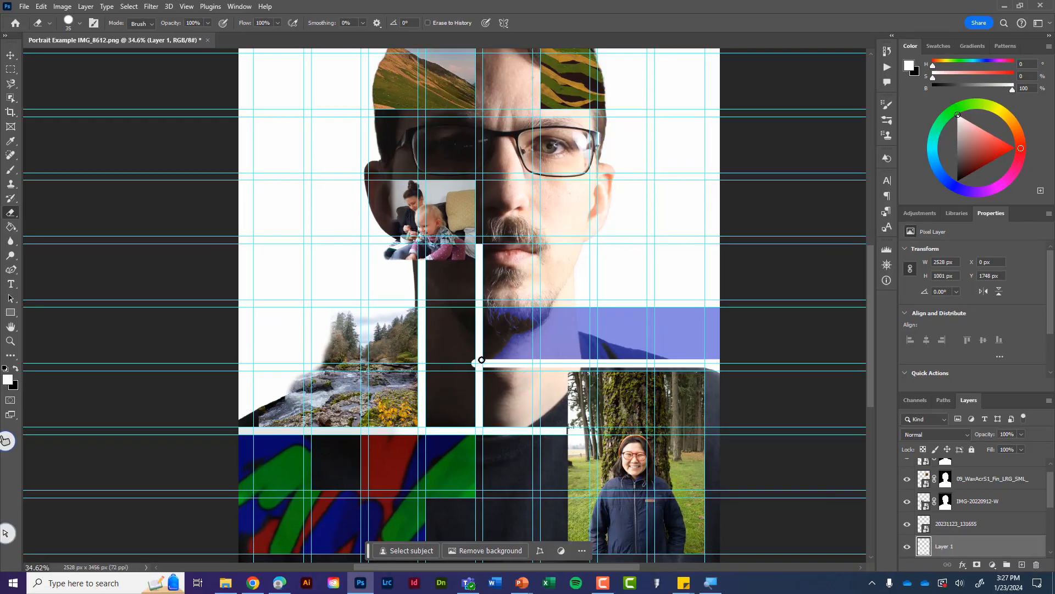
# - Draw a white rectangle 41 px high in the gutter above the blue block and extend its left end across the neck, making it 1552 px wide
pyautogui.click(10, 313)
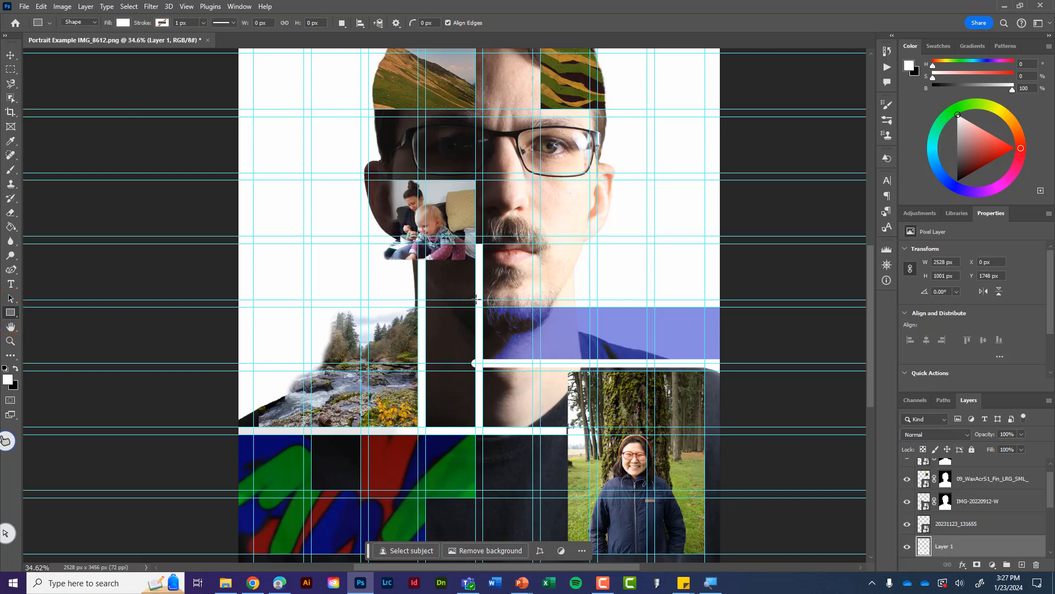
pyautogui.moveTo(476, 300); pyautogui.dragTo(720, 310)
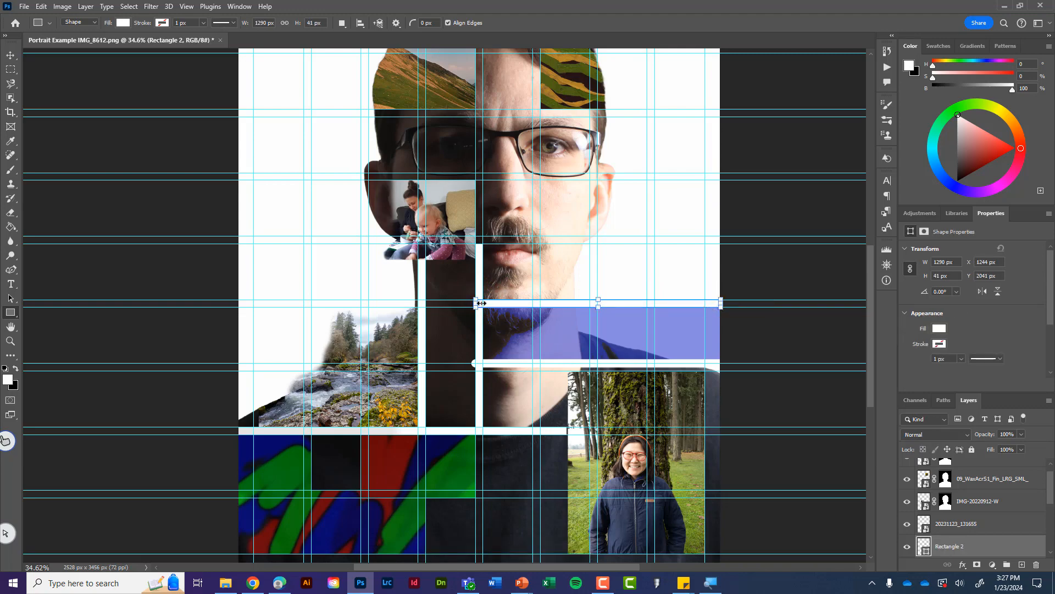
pyautogui.scroll(5, 480, 306)
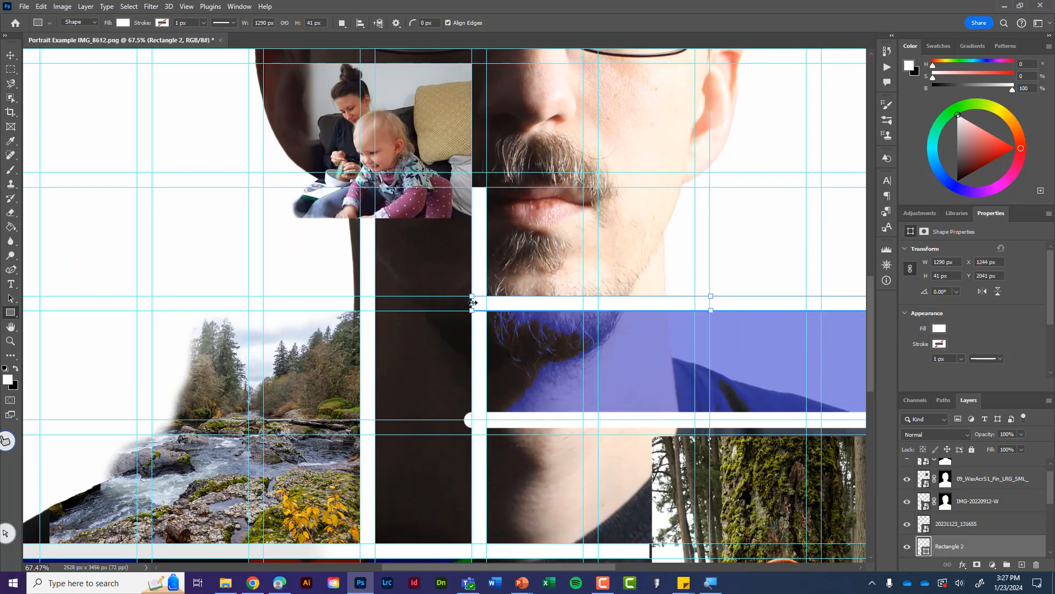
pyautogui.moveTo(472, 302); pyautogui.dragTo(368, 304)
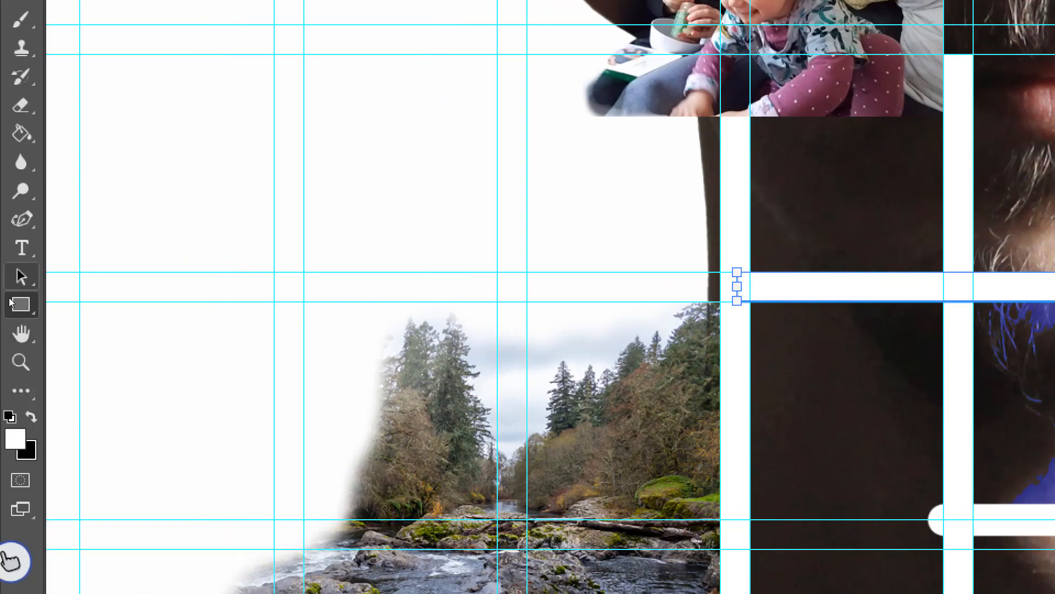
pyautogui.rightClick(10, 297)
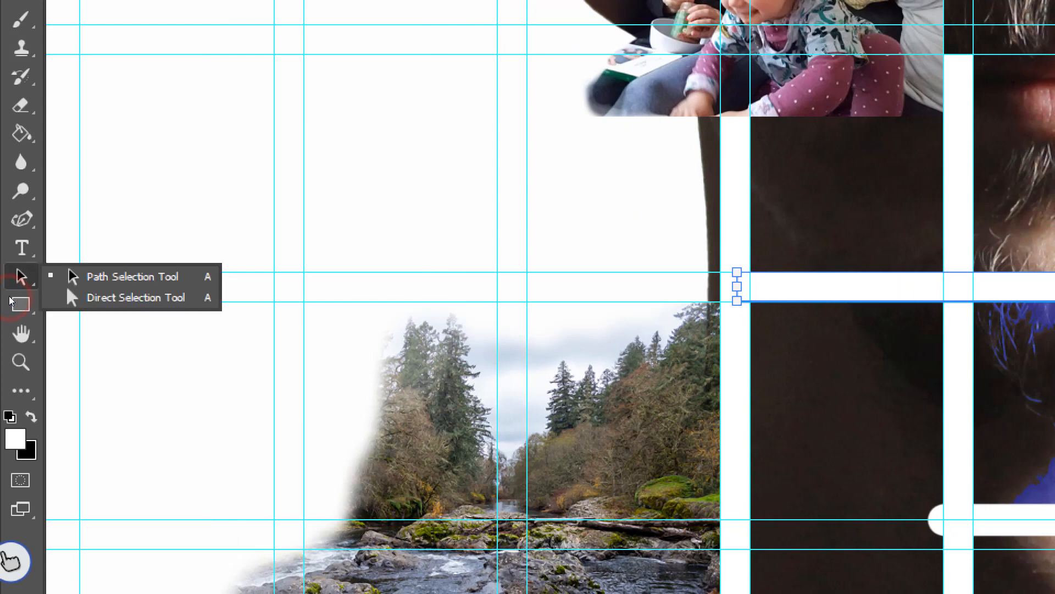
pyautogui.click(459, 302)
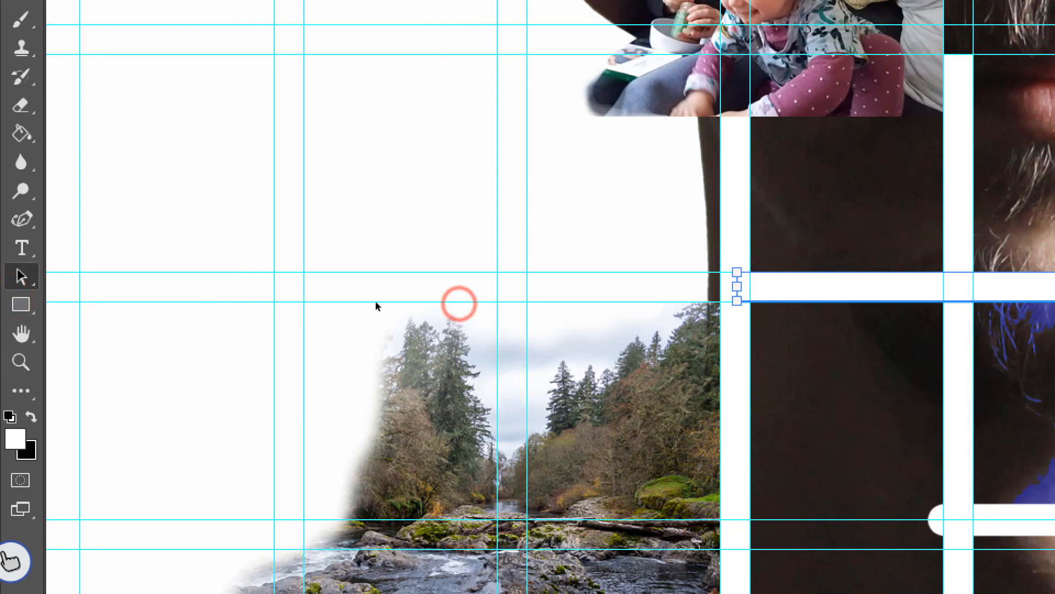
pyautogui.moveTo(371, 303)
pyautogui.mouseDown()
pyautogui.moveTo(438, 304)
pyautogui.moveTo(372, 304)
pyautogui.mouseUp()
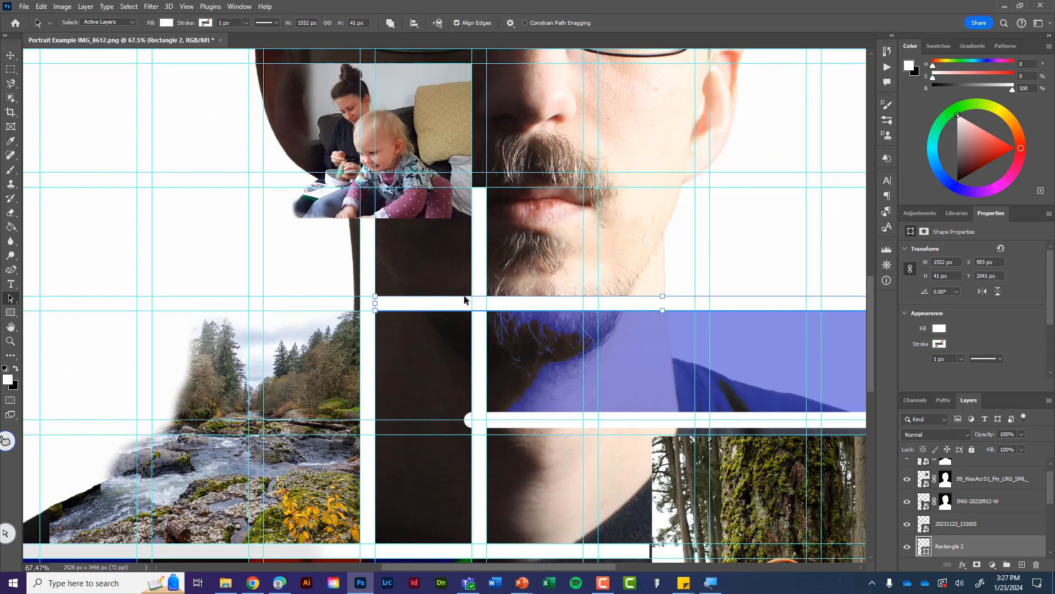
# - Change the thin gutter rectangle's fill to the recently used blue
pyautogui.click(166, 23)
pyautogui.click(138, 81)
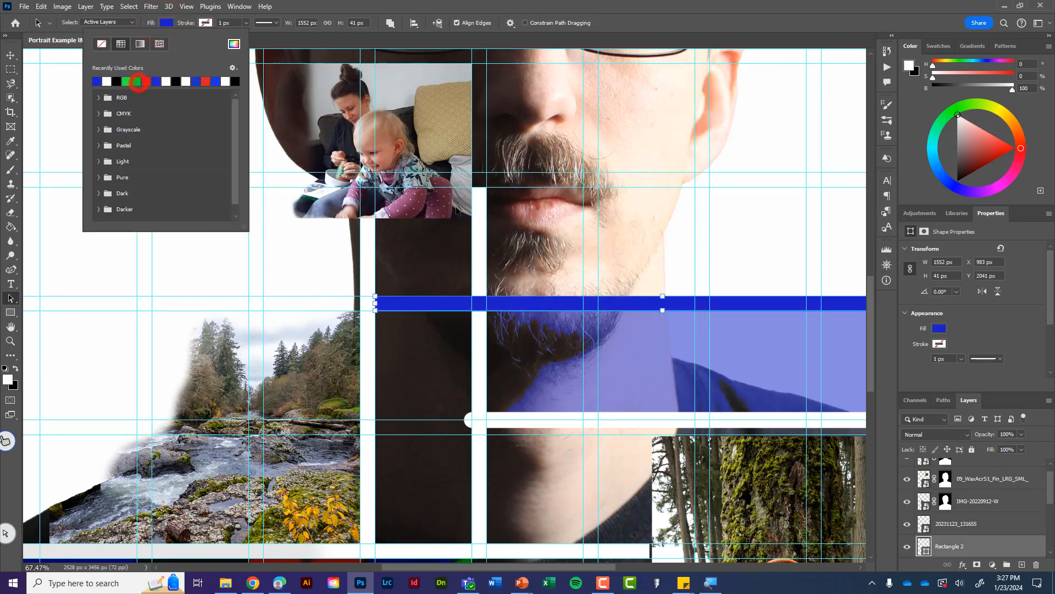
pyautogui.click(495, 8)
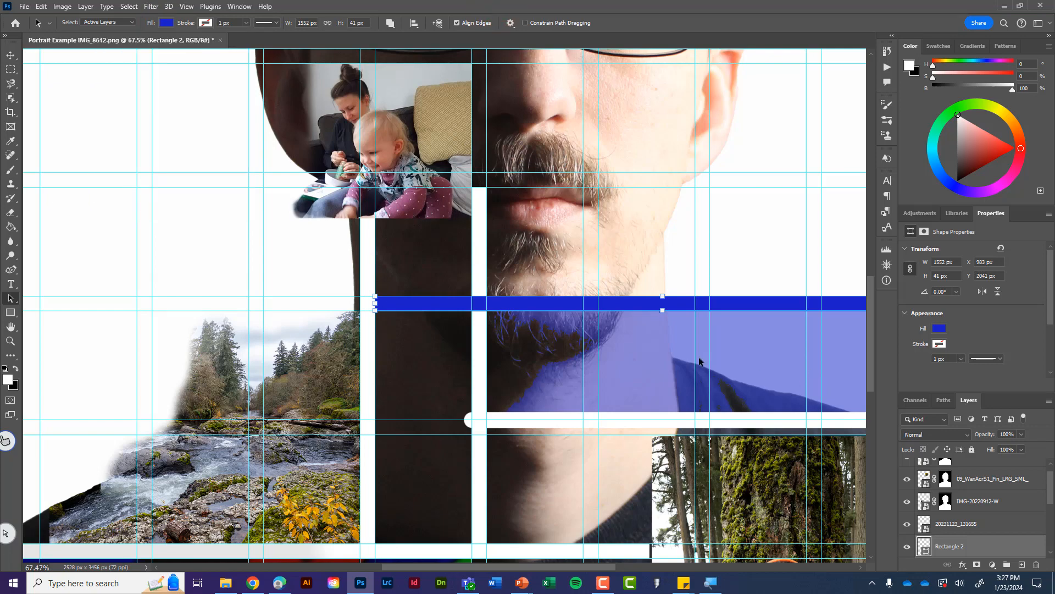
# - Deselect the blue rectangle and hide the guides to show the finished collage
pyautogui.scroll(-4, 651, 368)
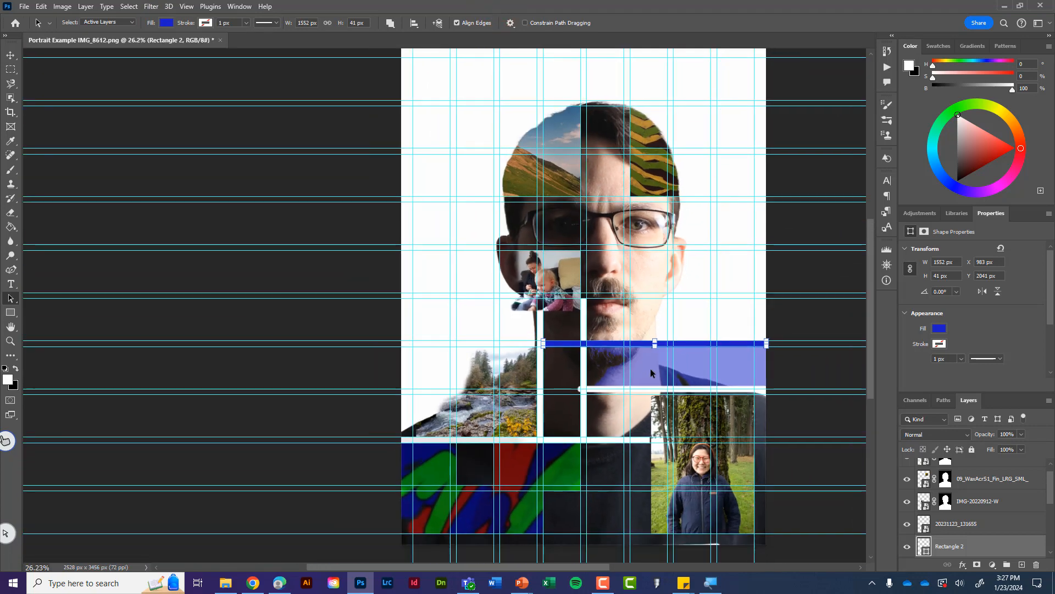
pyautogui.moveTo(671, 383); pyautogui.dragTo(521, 372)
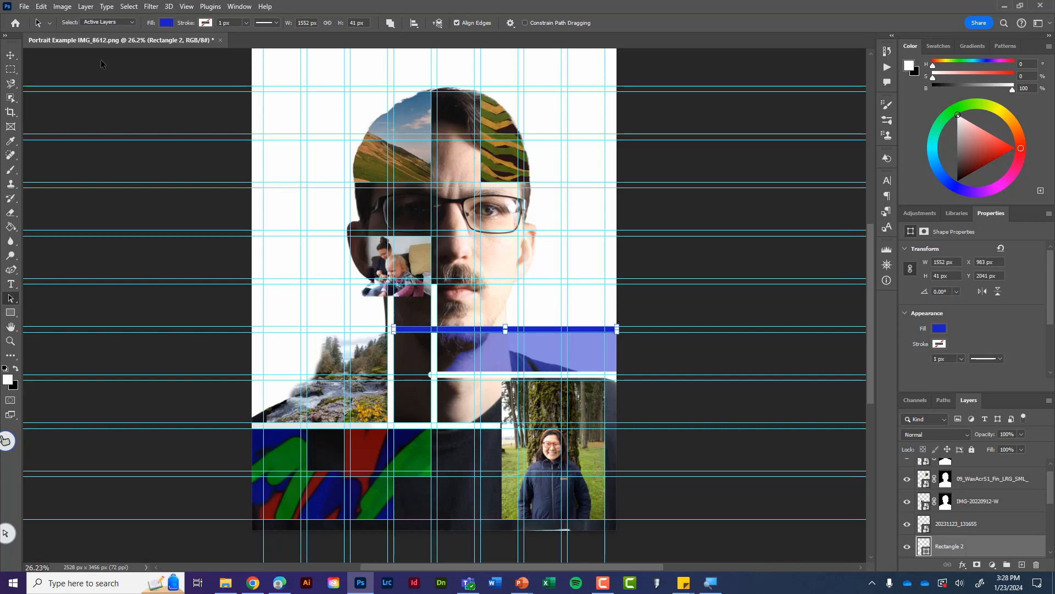
pyautogui.click(804, 367)
pyautogui.scroll(-3, 1012, 348)
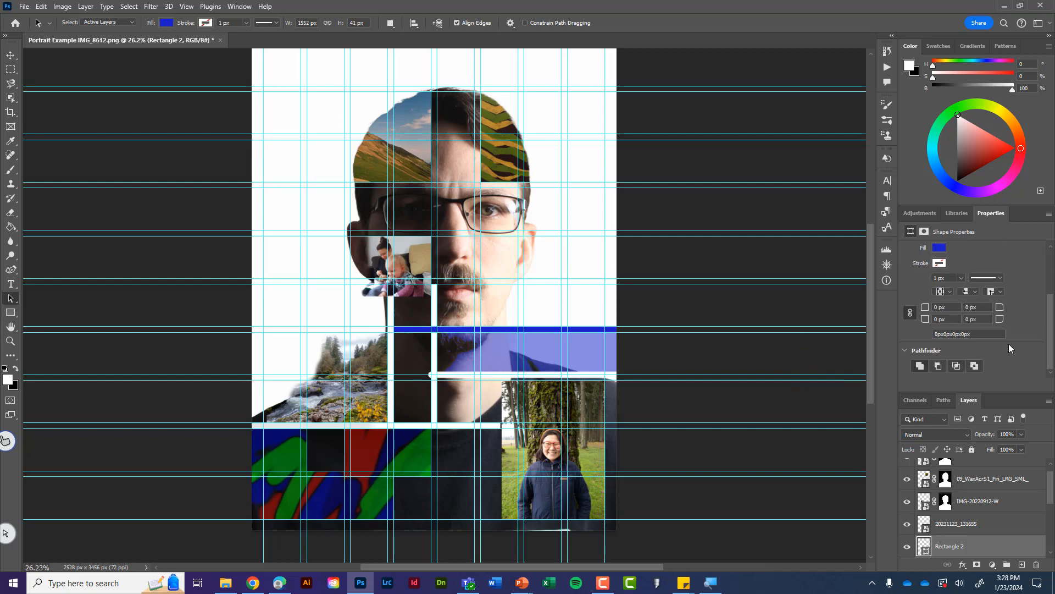
pyautogui.click(10, 55)
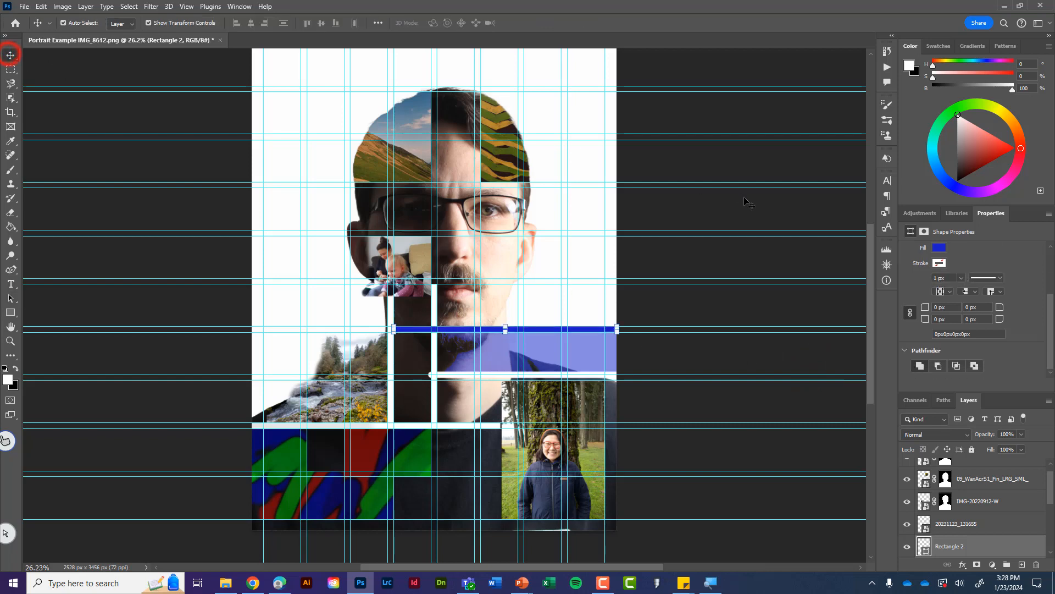
pyautogui.click(756, 204)
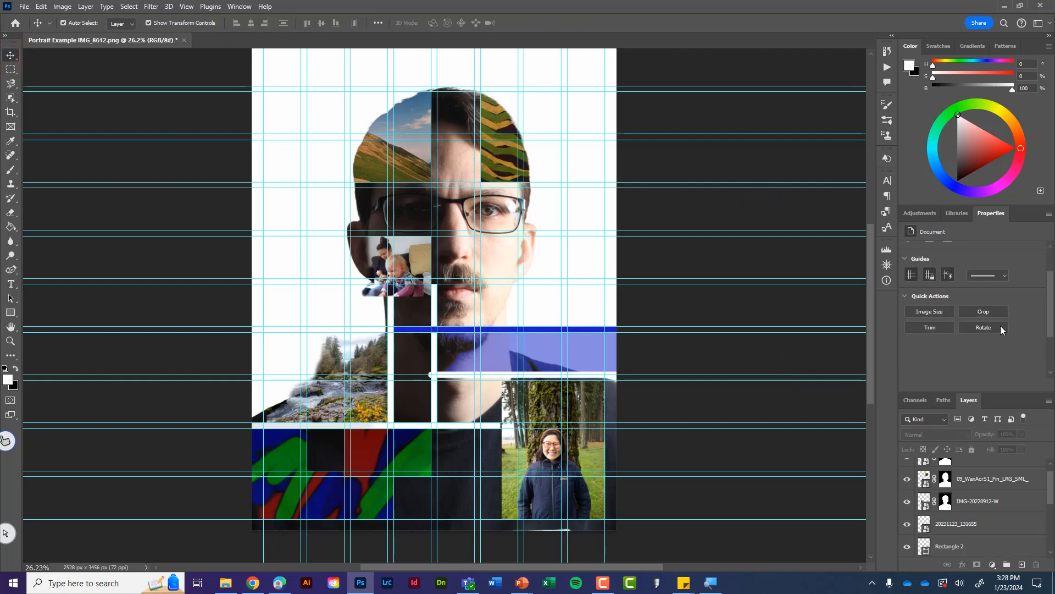
pyautogui.click(912, 274)
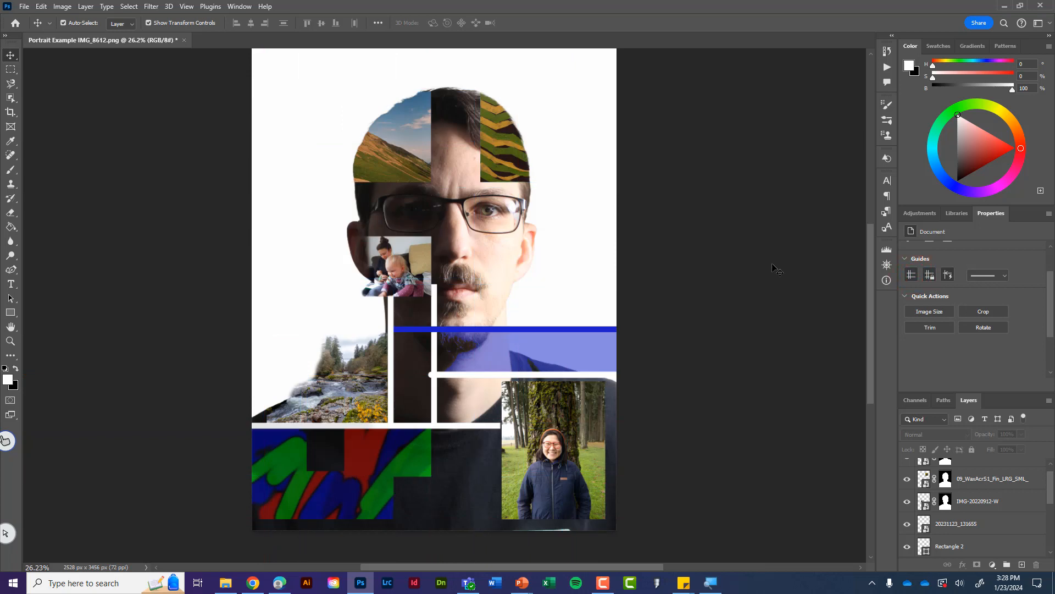
# - Save a copy of the collage as the JPEG "Portrait Example IMG_8612 copy.jpg" at quality 12 (Maximum), Baseline ("Standard")
pyautogui.click(24, 7)
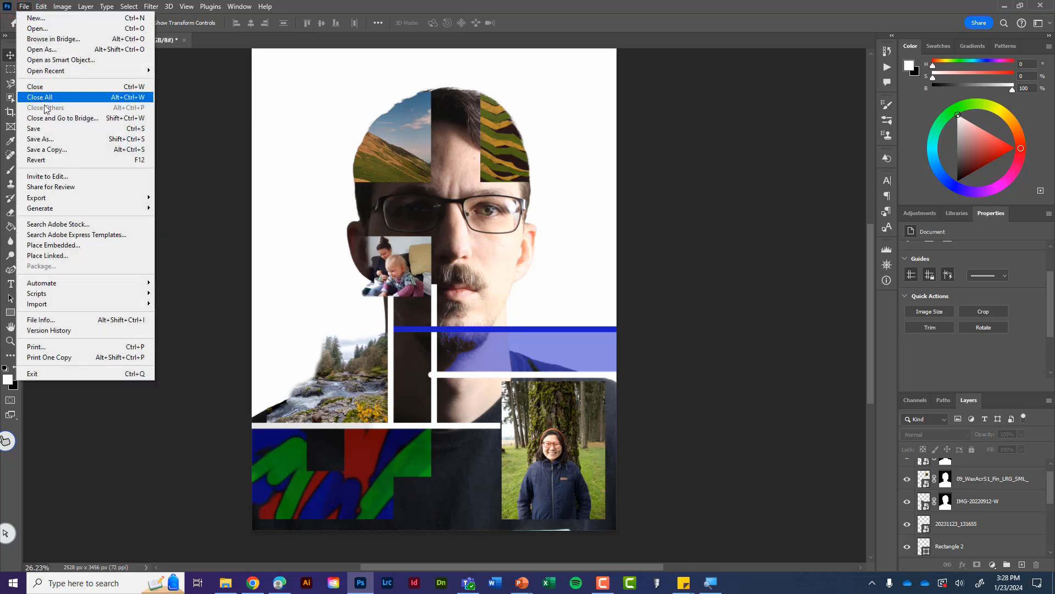
pyautogui.click(65, 153)
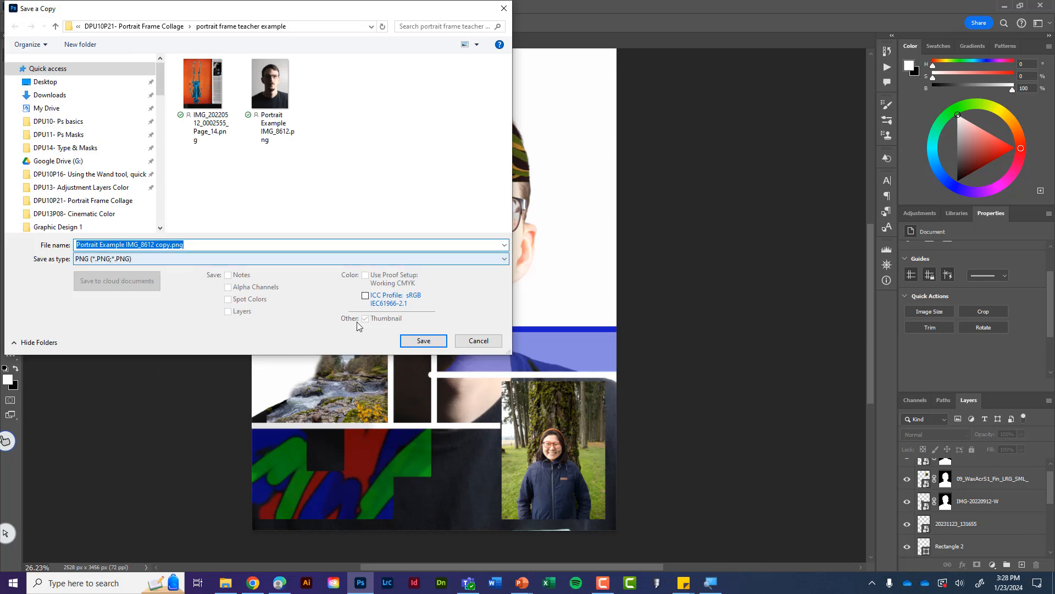
pyautogui.click(223, 260)
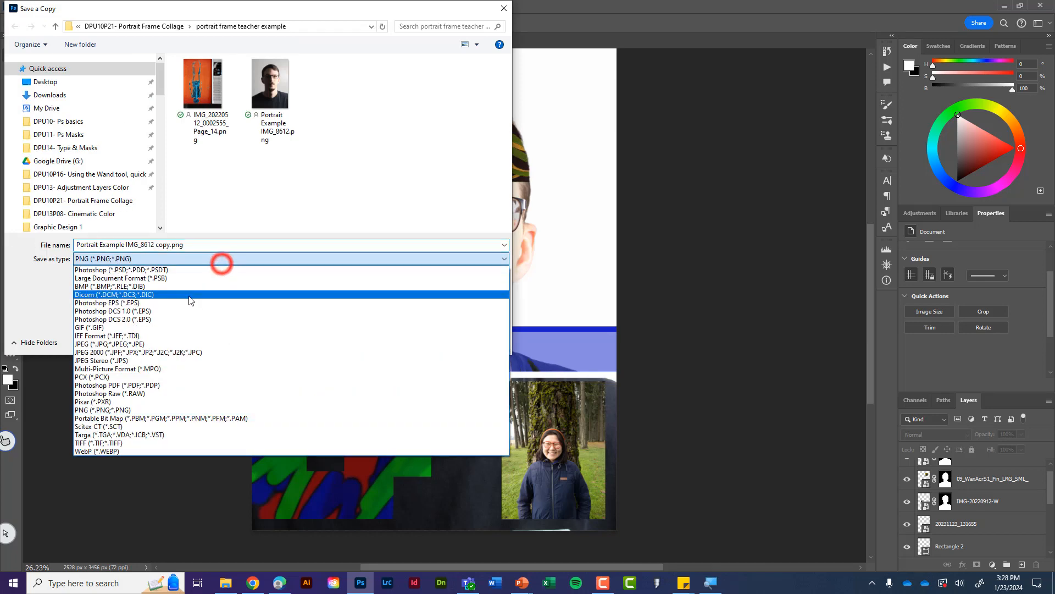
pyautogui.click(147, 343)
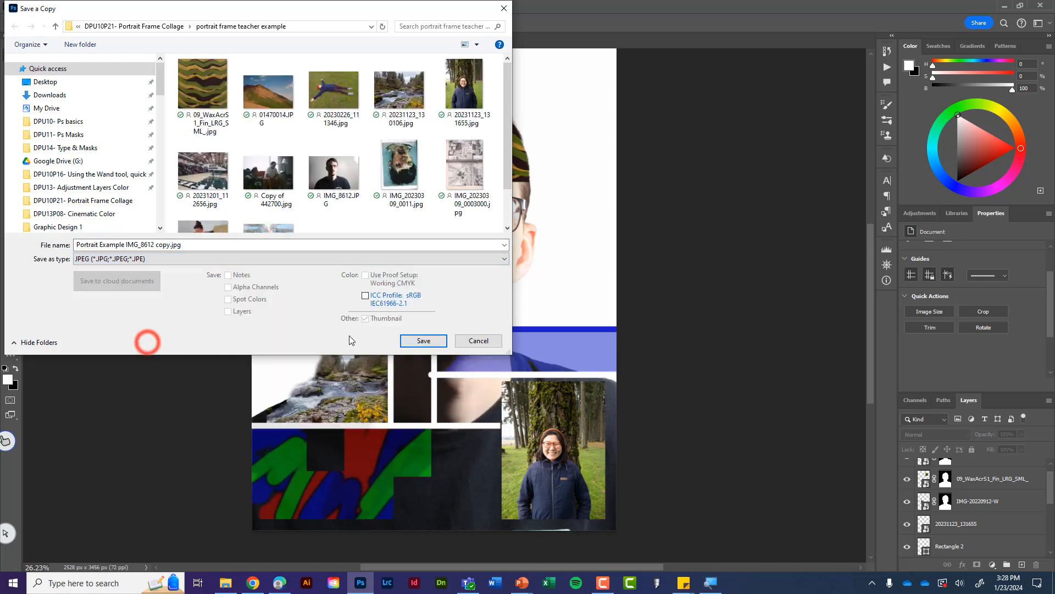
pyautogui.click(419, 338)
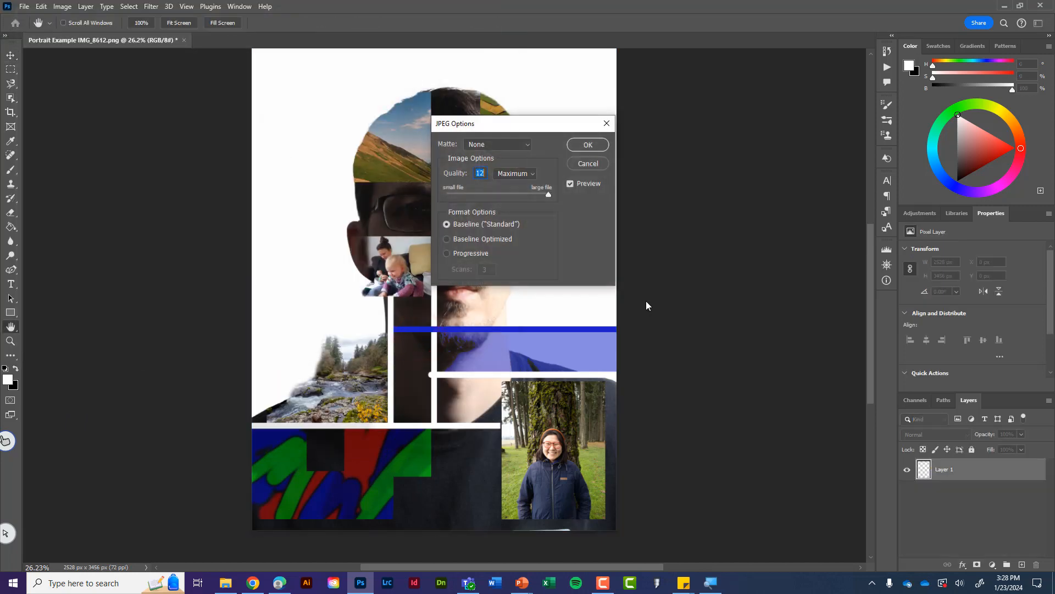
pyautogui.click(589, 146)
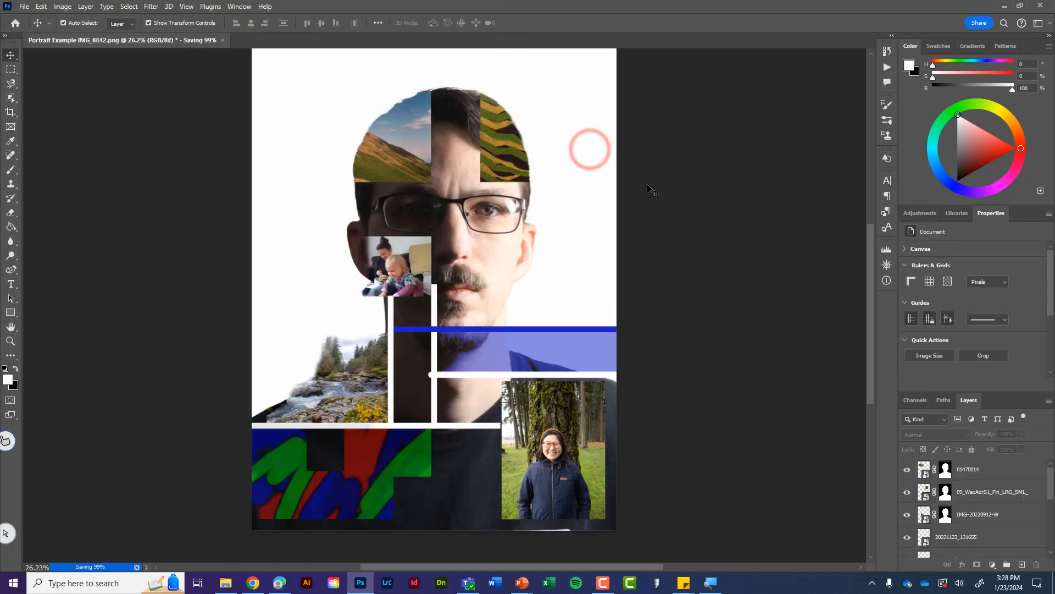